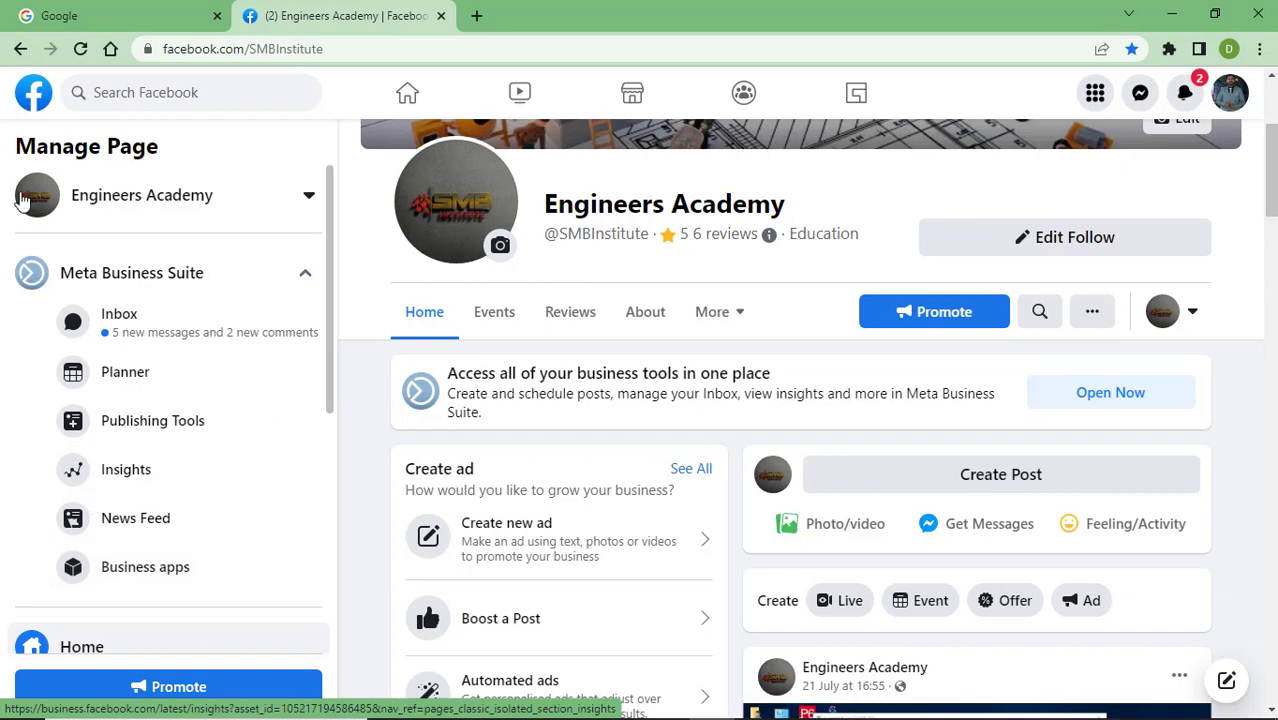
# Open Meta Business Suite for the Engineers Academy page and start creating a new post.
pyautogui.click(118, 280)
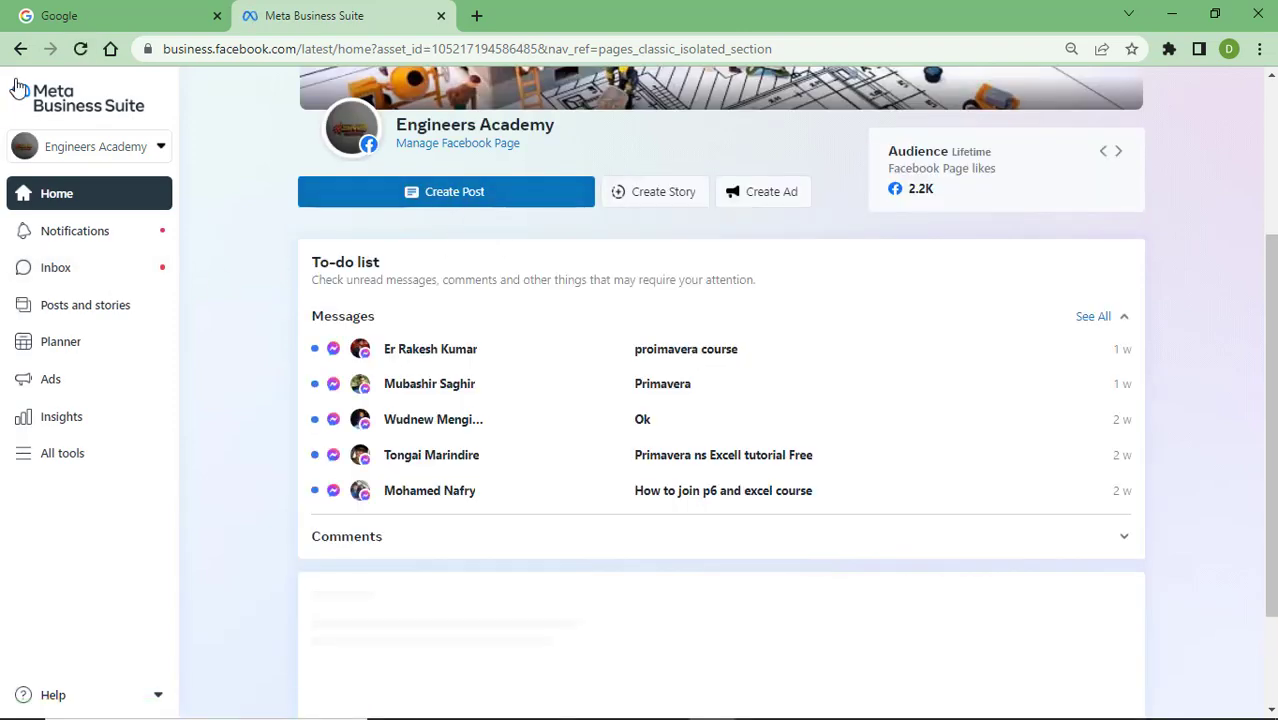
pyautogui.click(360, 181)
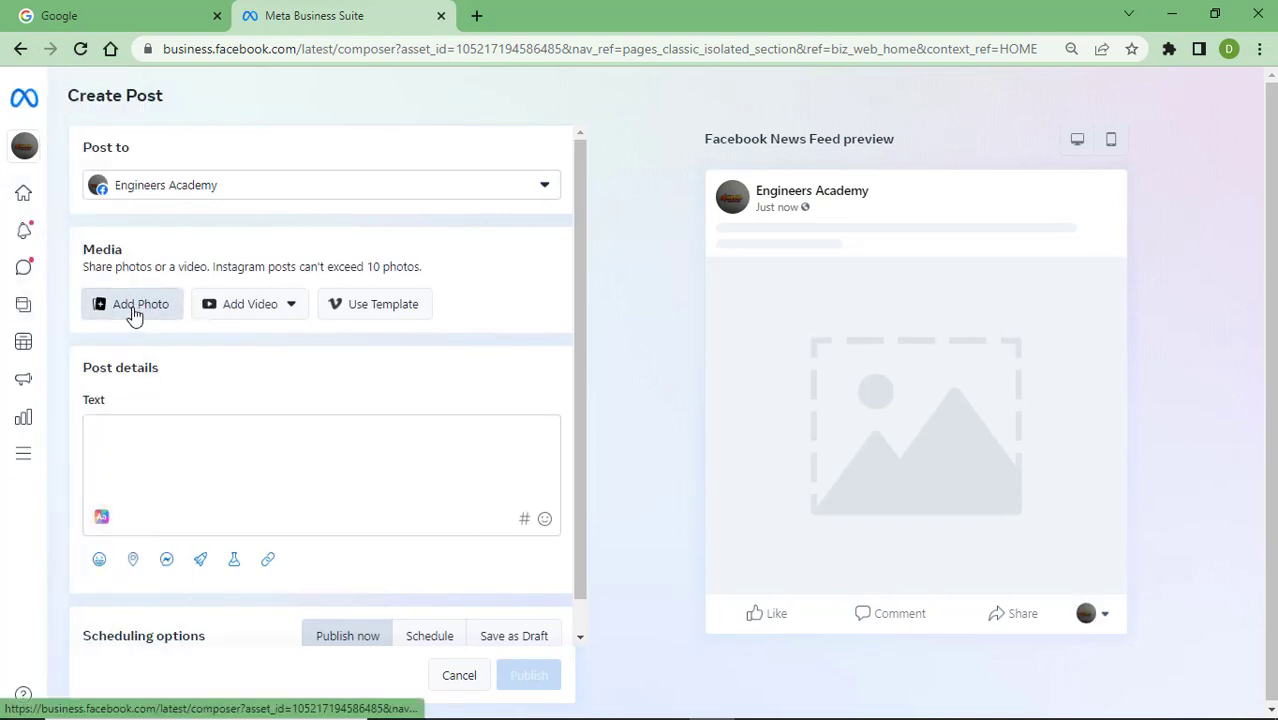
# Look over the video adding options and the Vimeo Facebook ad templates, and exit Vimeo discarding changes.
pyautogui.click(293, 305)
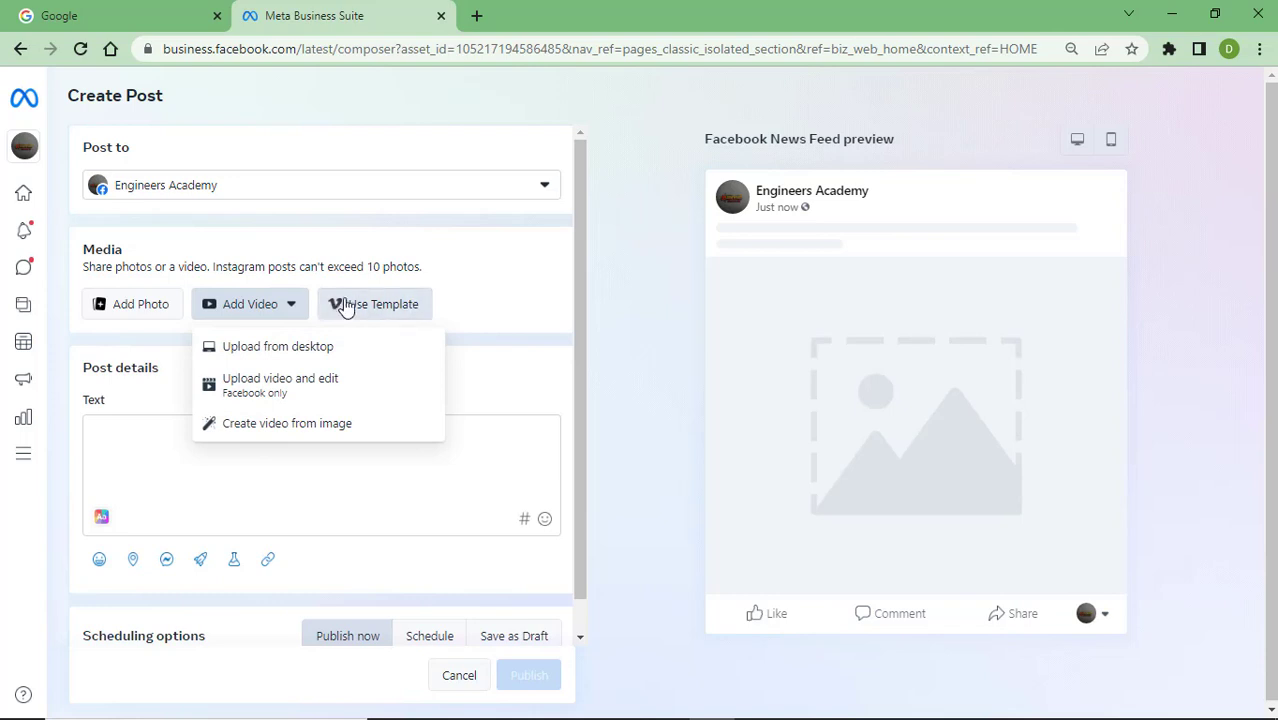
pyautogui.click(348, 306)
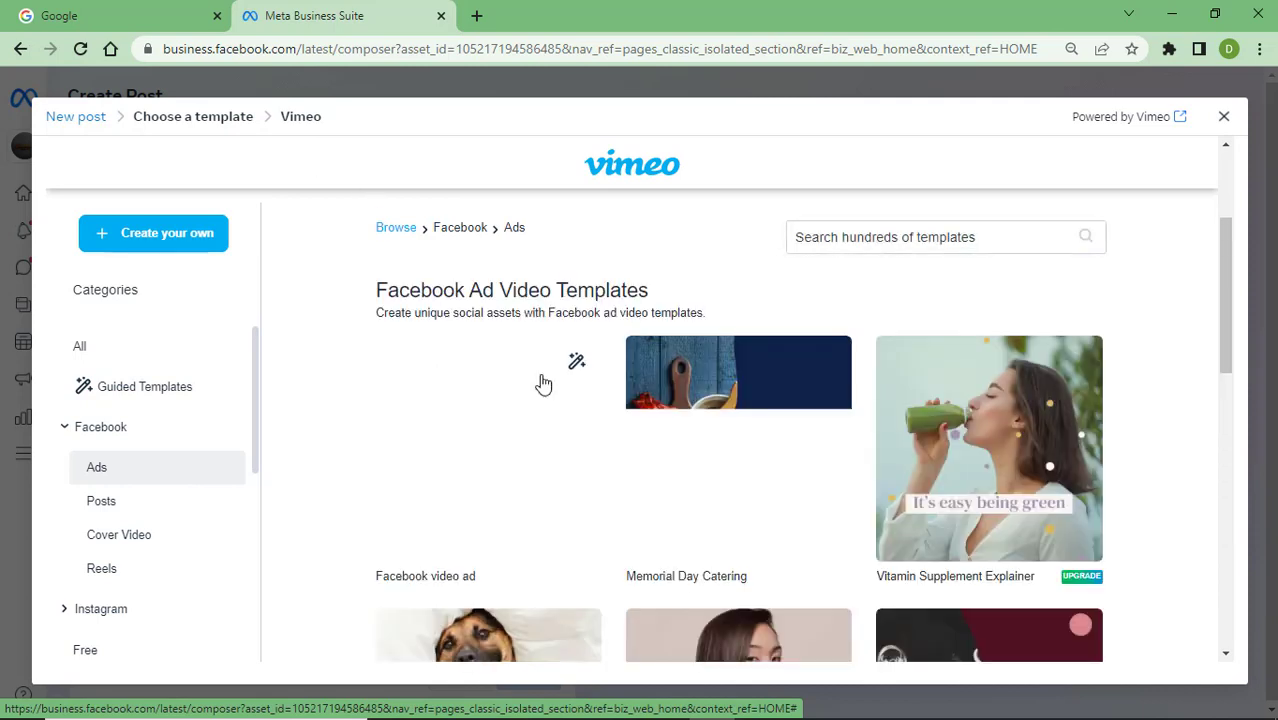
pyautogui.scroll(-2, 542, 395)
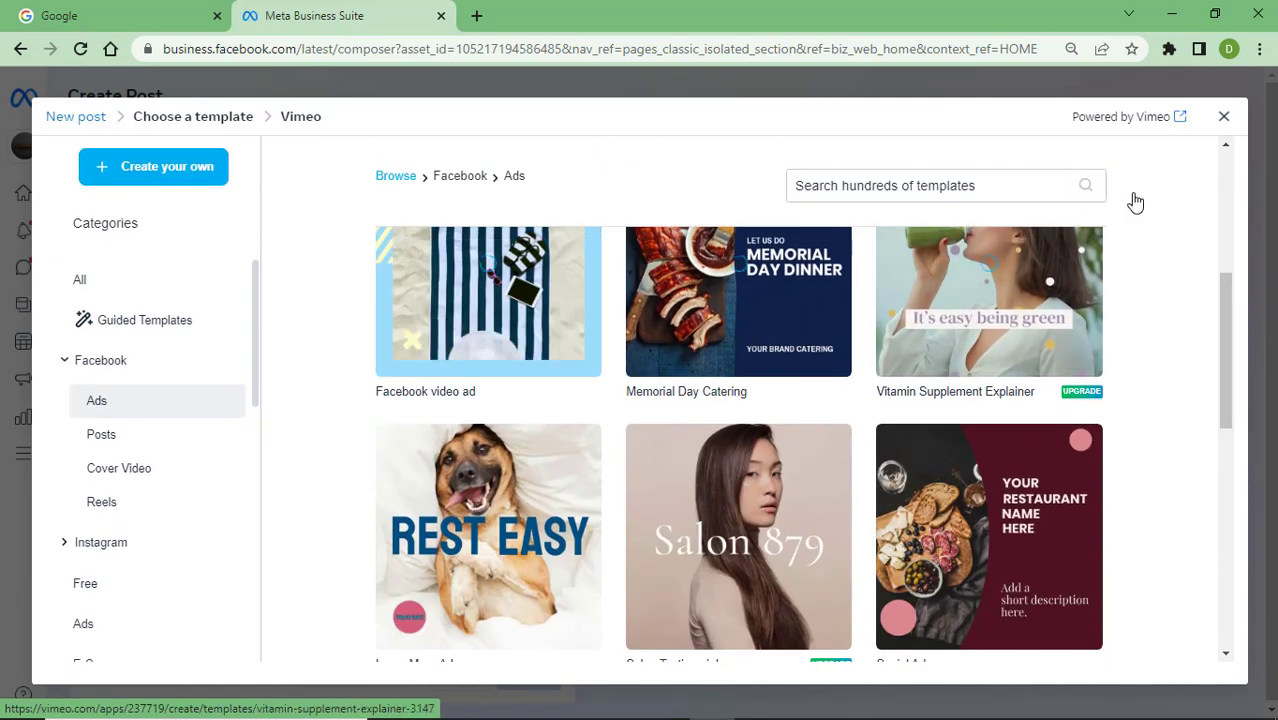
pyautogui.click(1223, 116)
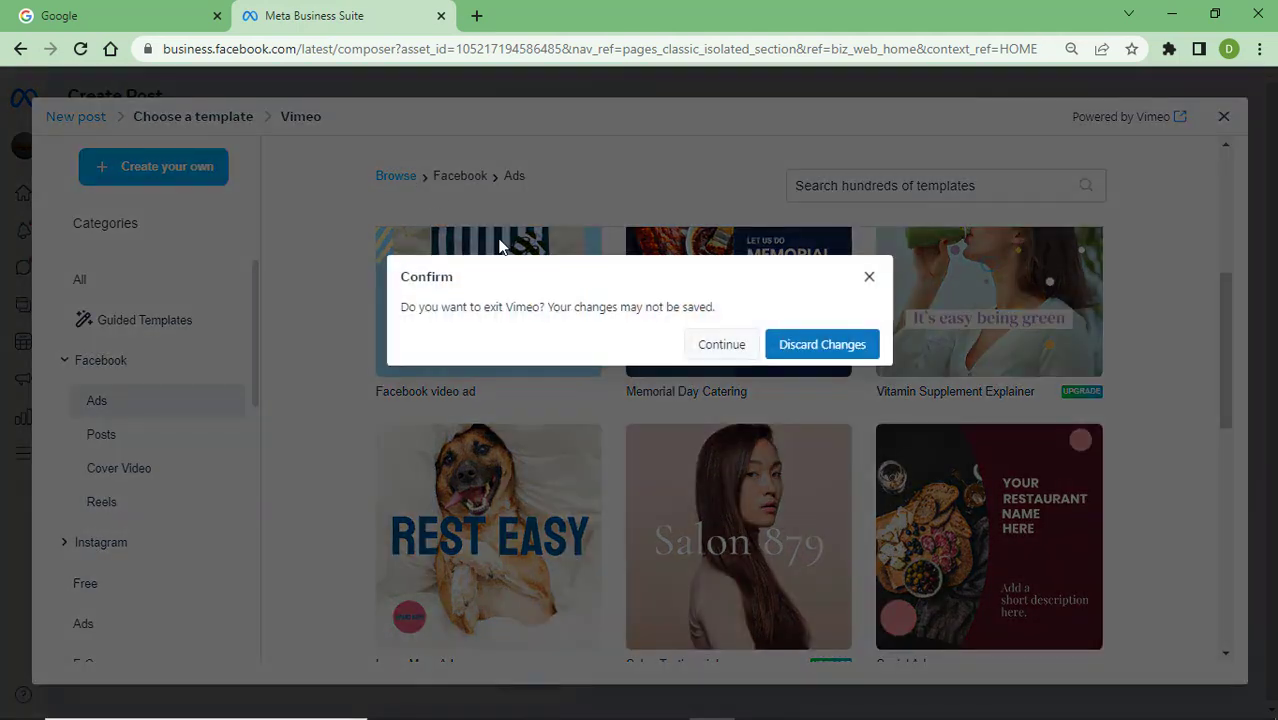
pyautogui.click(790, 350)
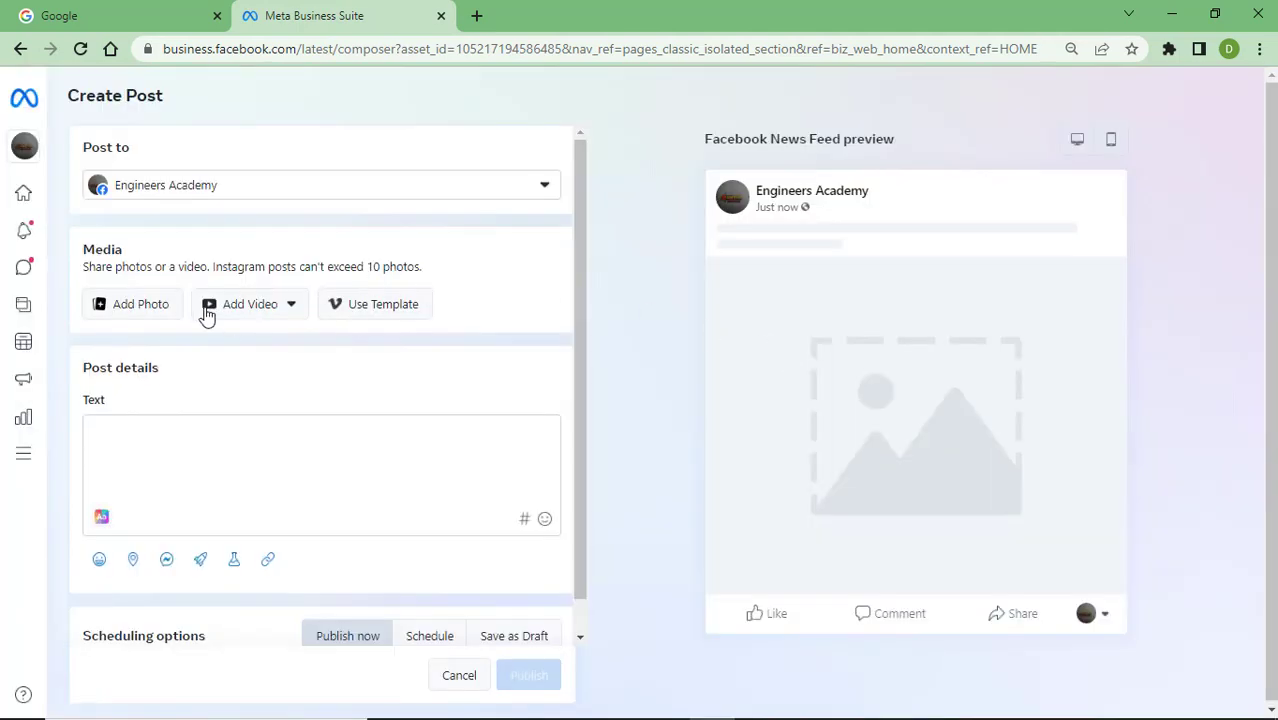
# Choose to upload and edit a video, and browse on drive G: to ALL Stock\MY Channel\SMB Institute\Server Data.
pyautogui.click(272, 308)
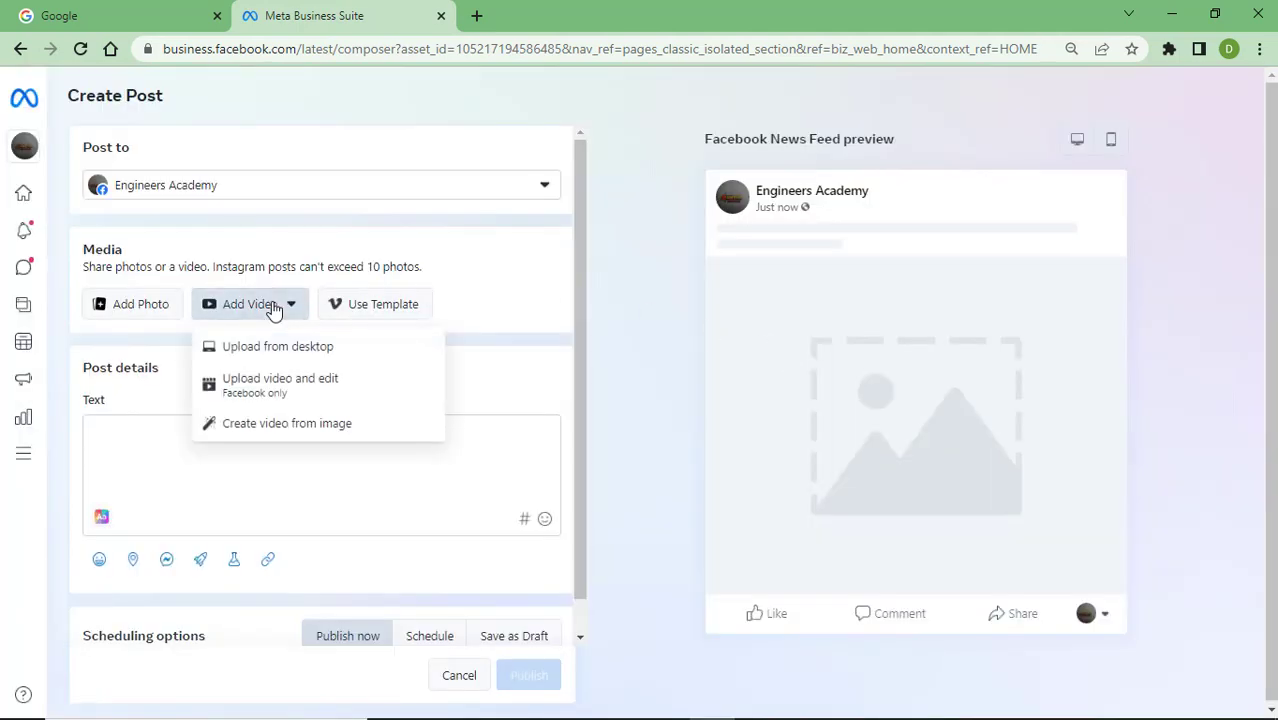
pyautogui.click(285, 390)
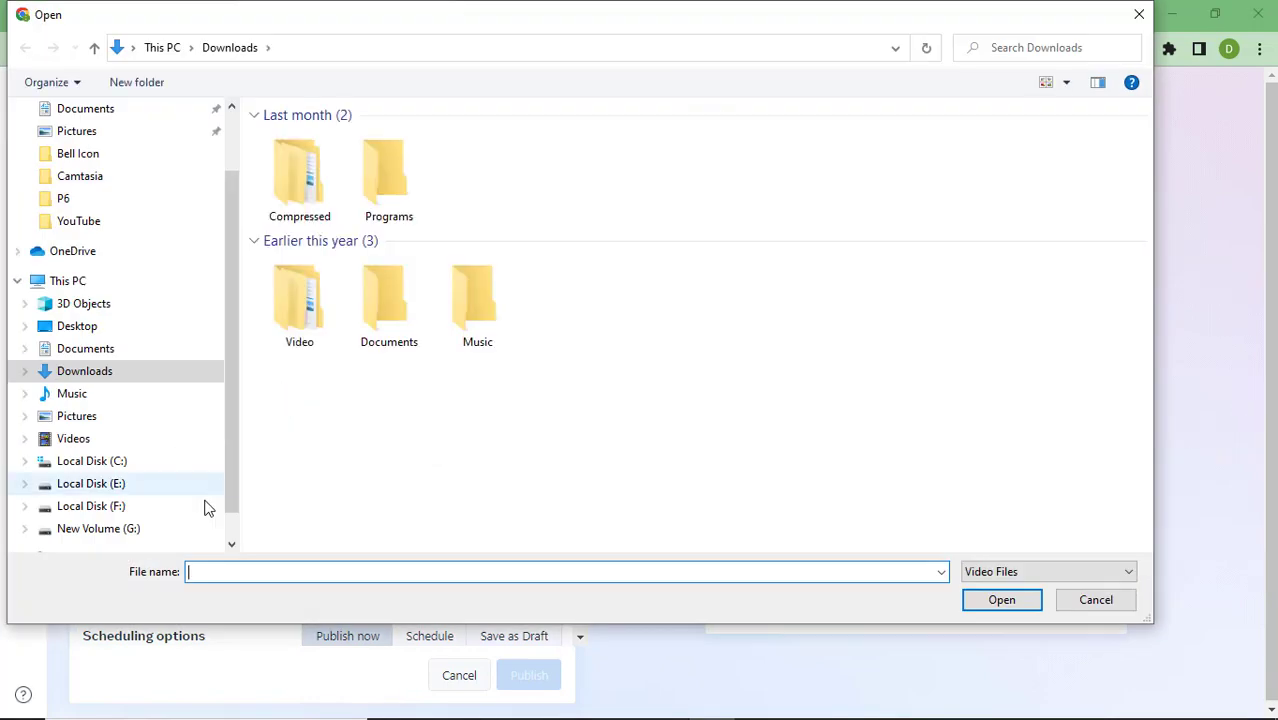
pyautogui.click(168, 529)
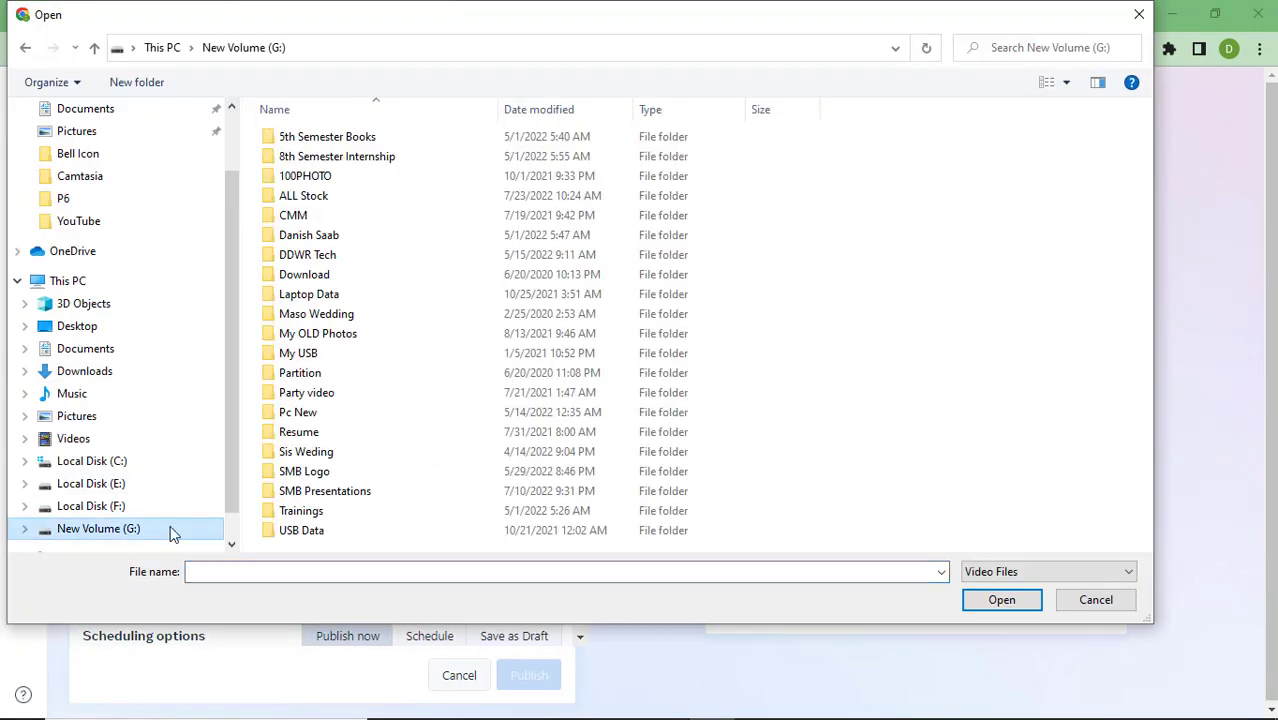
pyautogui.doubleClick(357, 195)
pyautogui.doubleClick(370, 147)
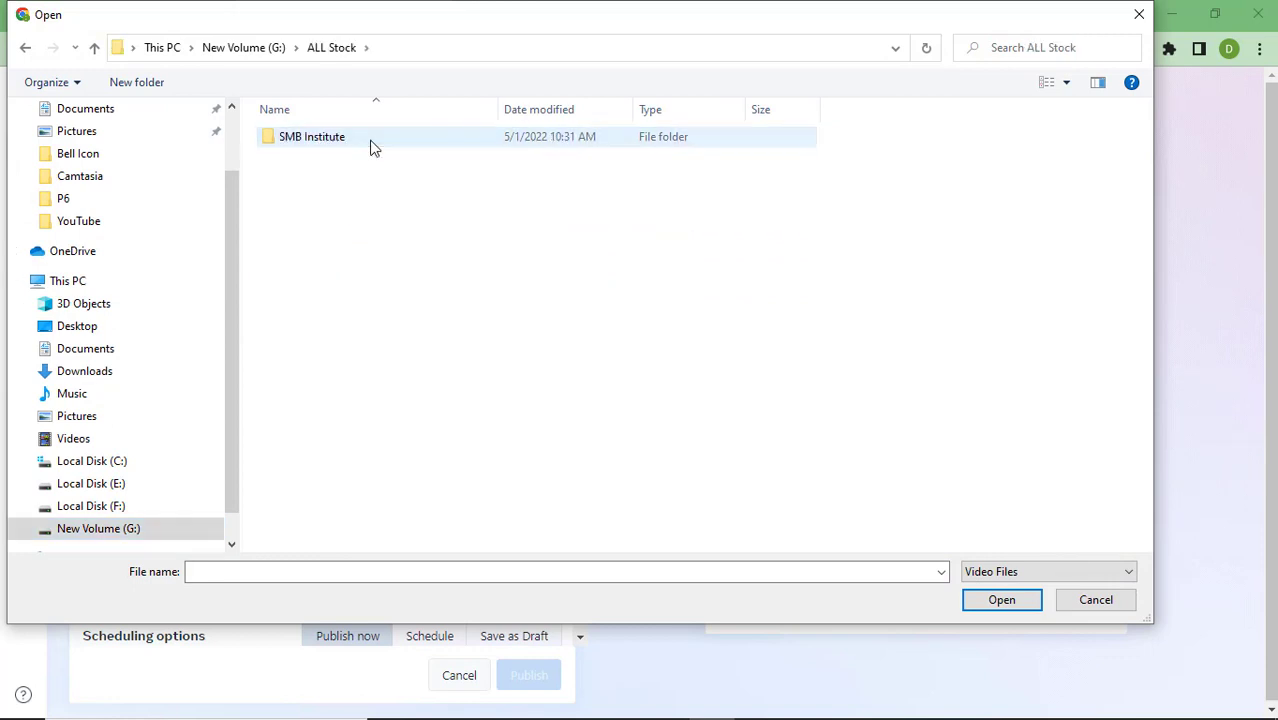
pyautogui.doubleClick(368, 146)
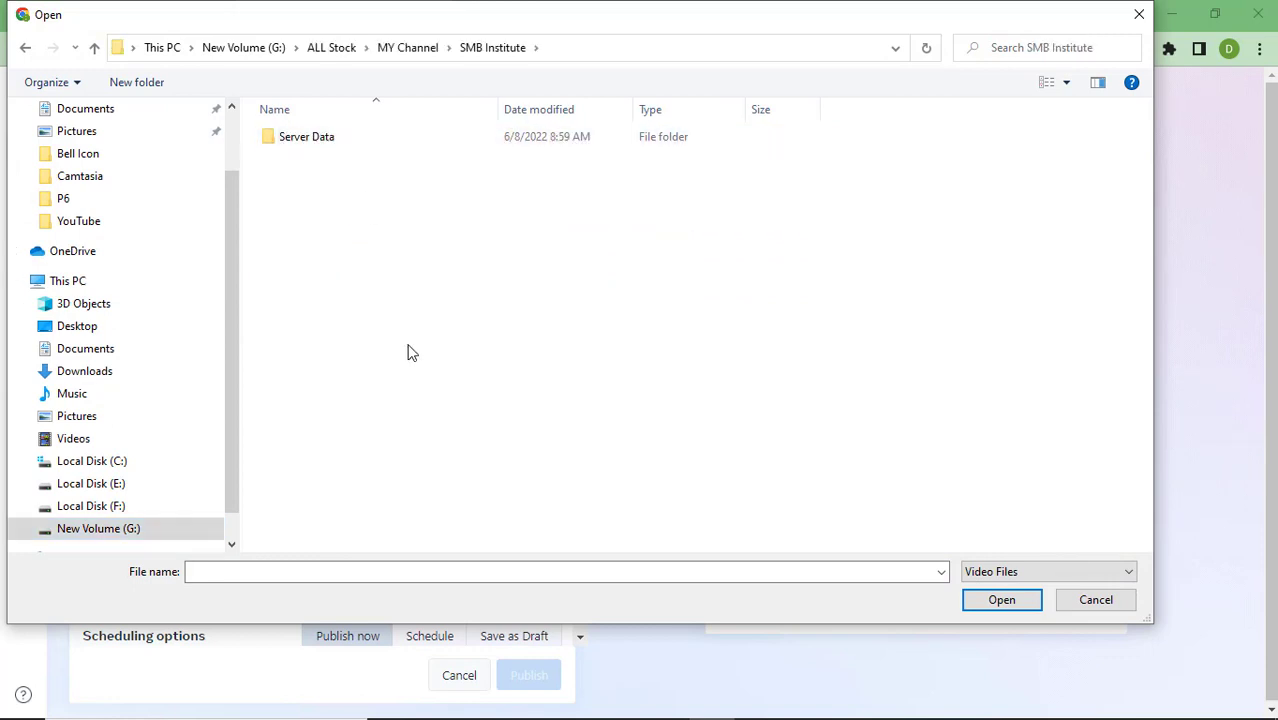
pyautogui.doubleClick(419, 146)
pyautogui.scroll(-1, 447, 371)
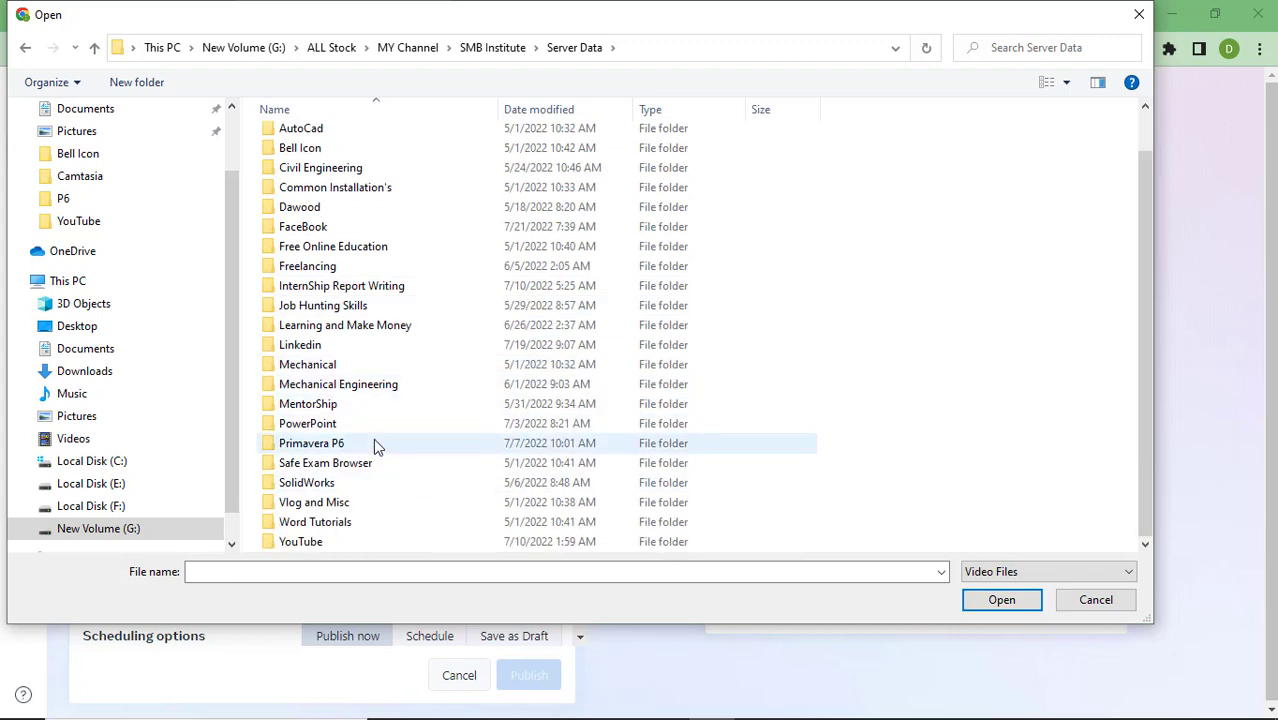
# Upload the video "Top Online Free Skill Learning Websites[ Learn Free Online Courses]-11" from its own folder inside Learning and Make Money.
pyautogui.click(395, 333)
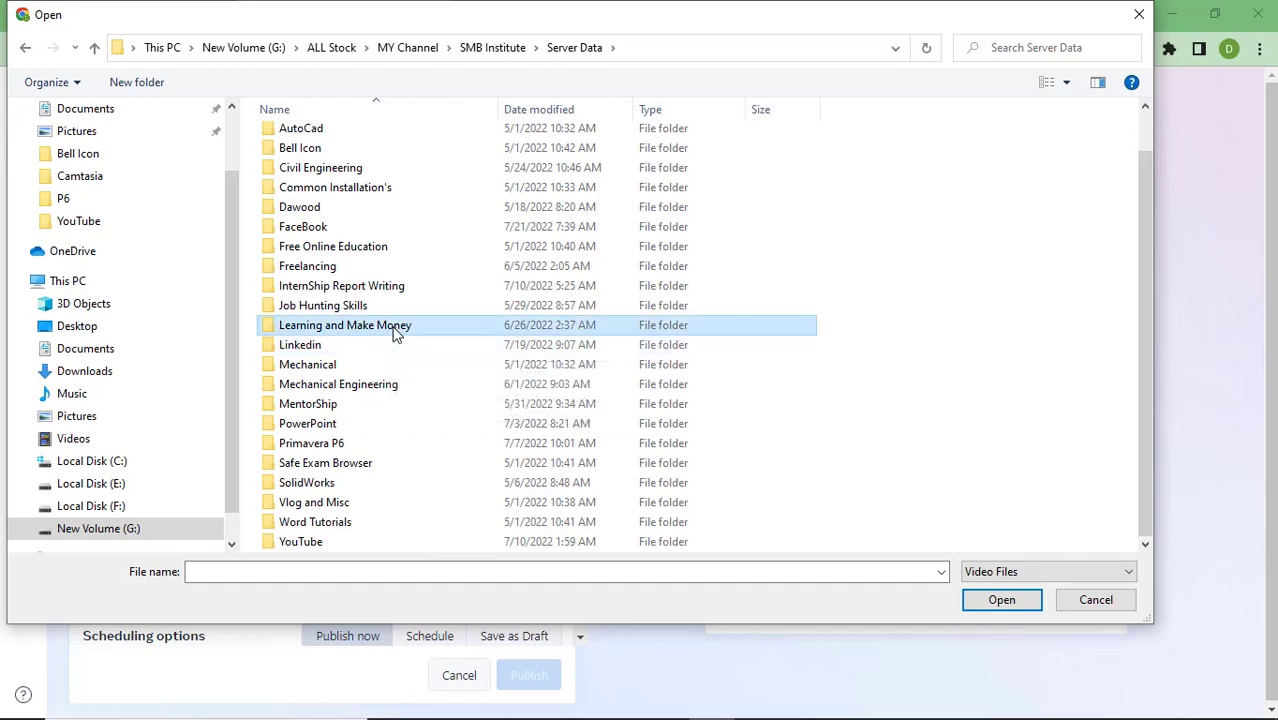
pyautogui.doubleClick(395, 333)
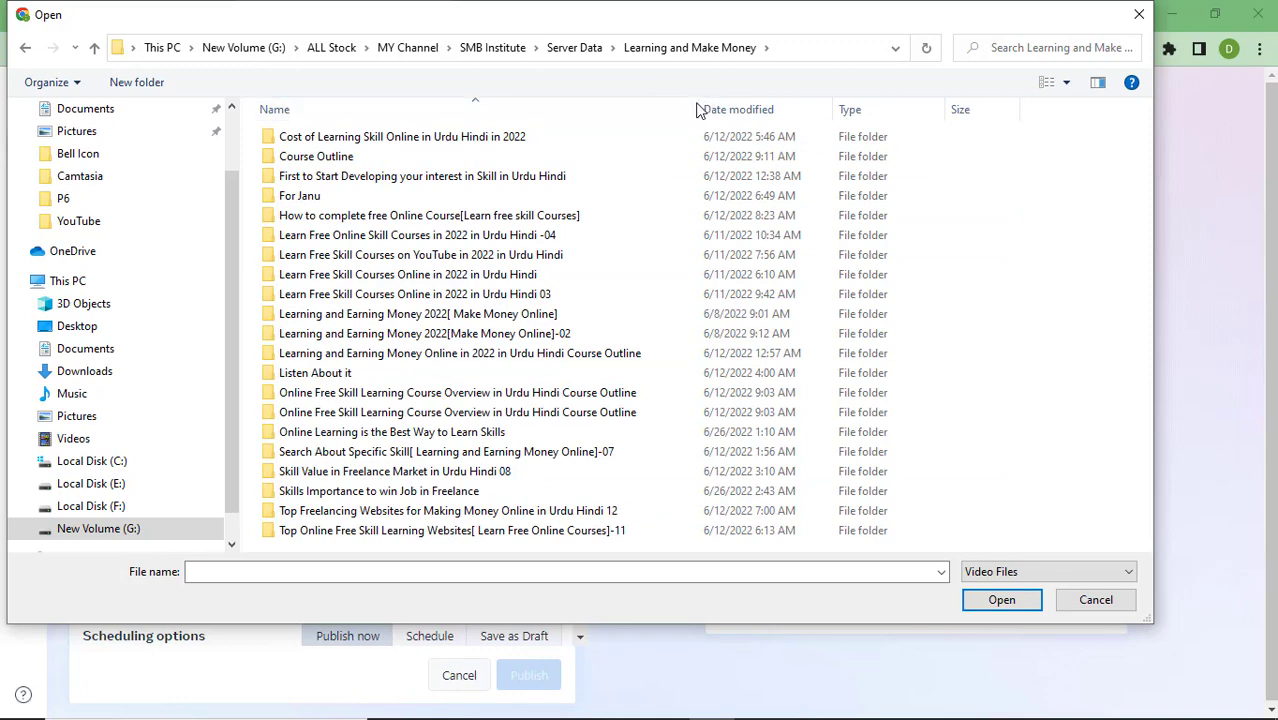
pyautogui.moveTo(697, 110); pyautogui.dragTo(806, 112)
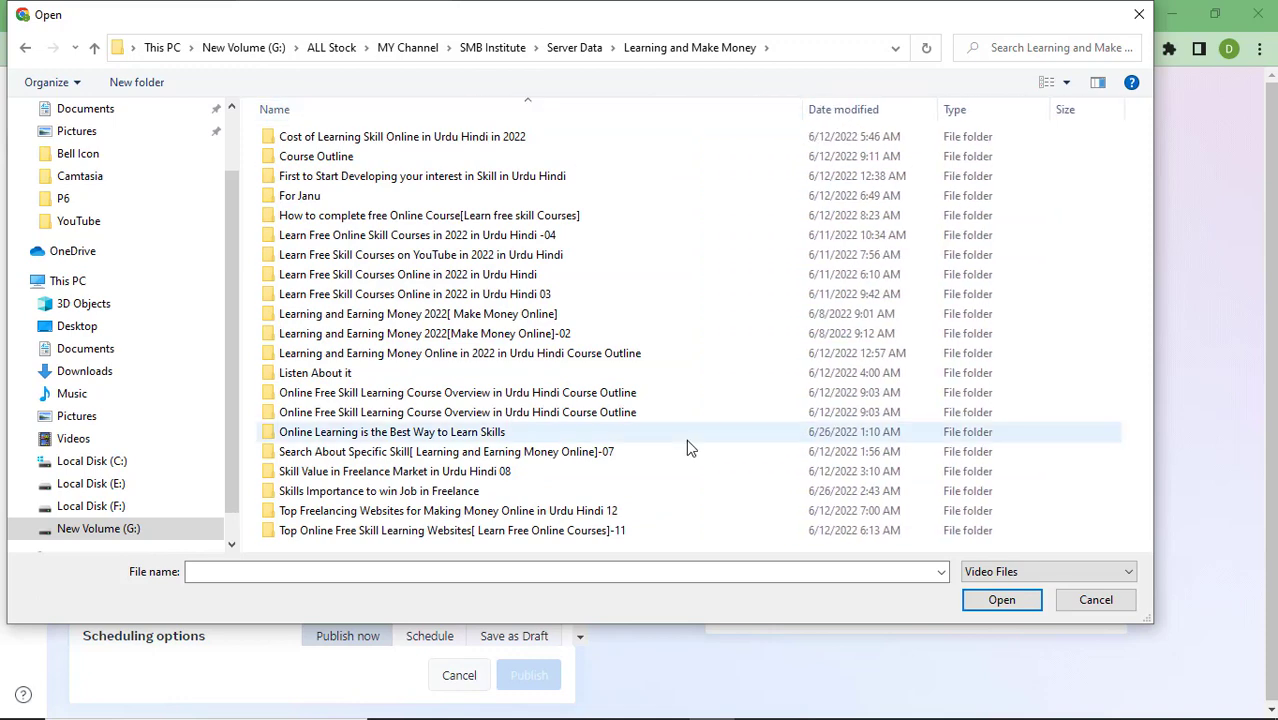
pyautogui.click(570, 537)
pyautogui.doubleClick(570, 537)
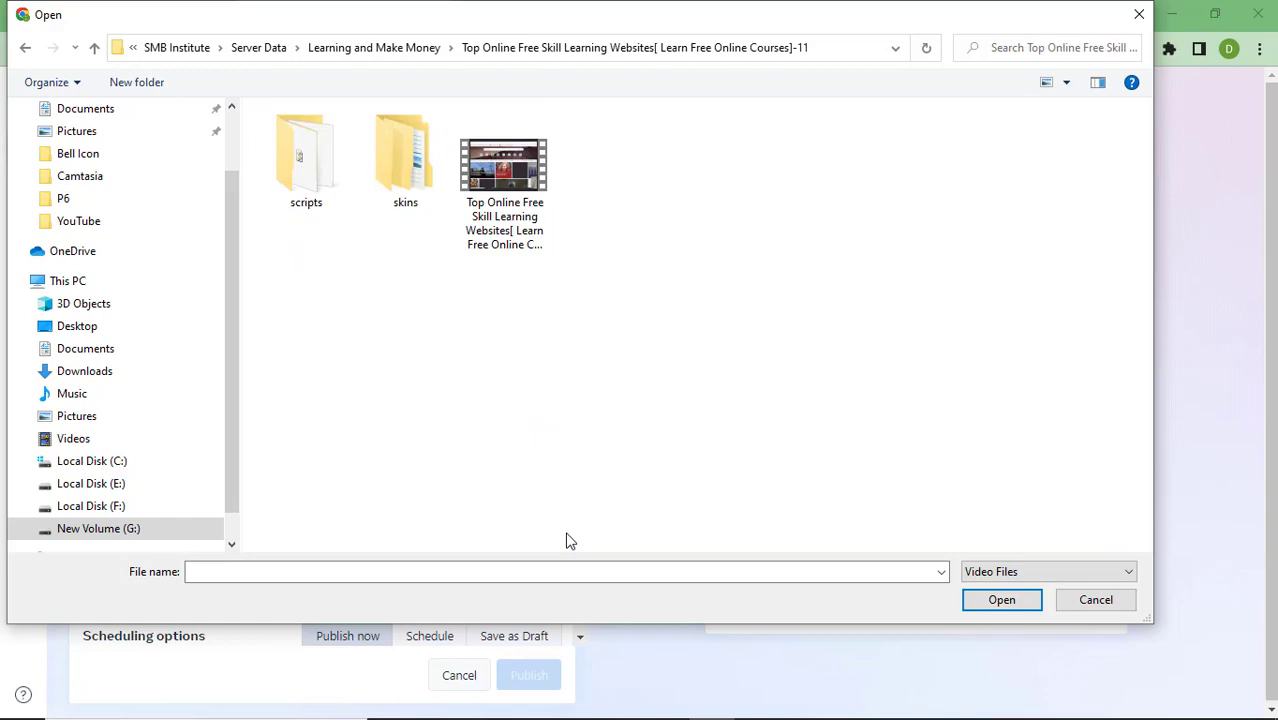
pyautogui.click(512, 190)
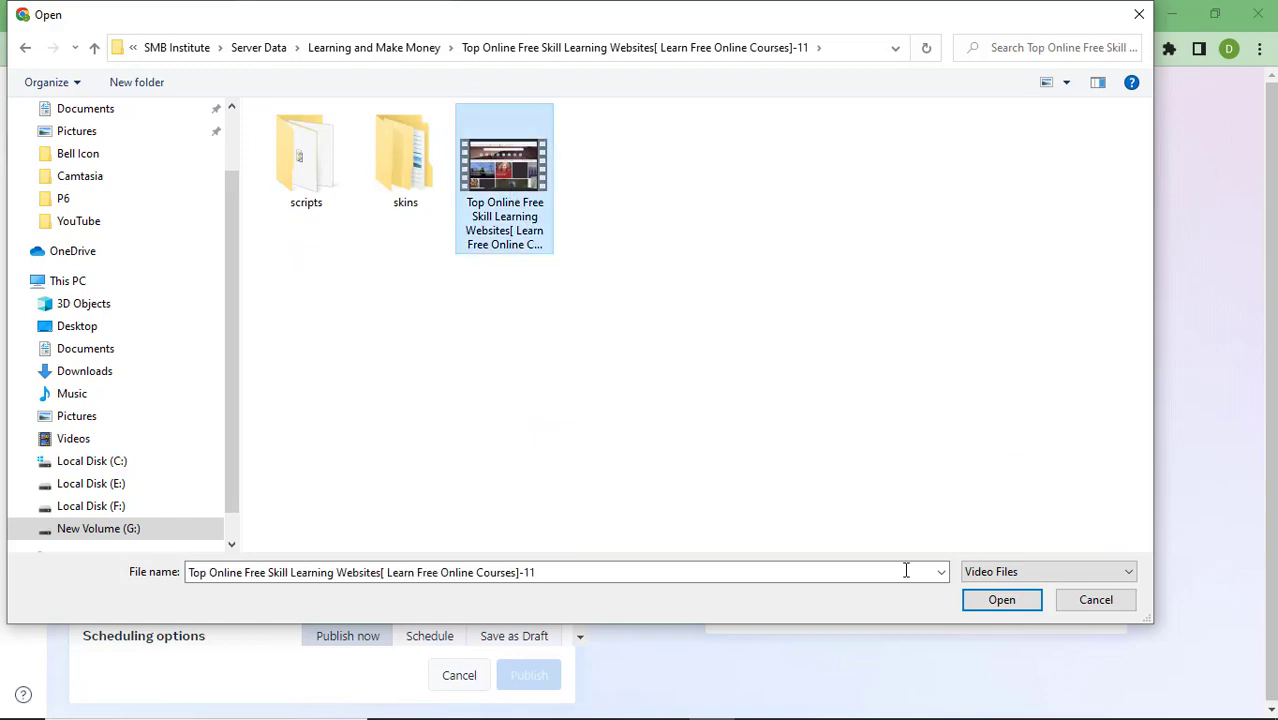
pyautogui.click(988, 601)
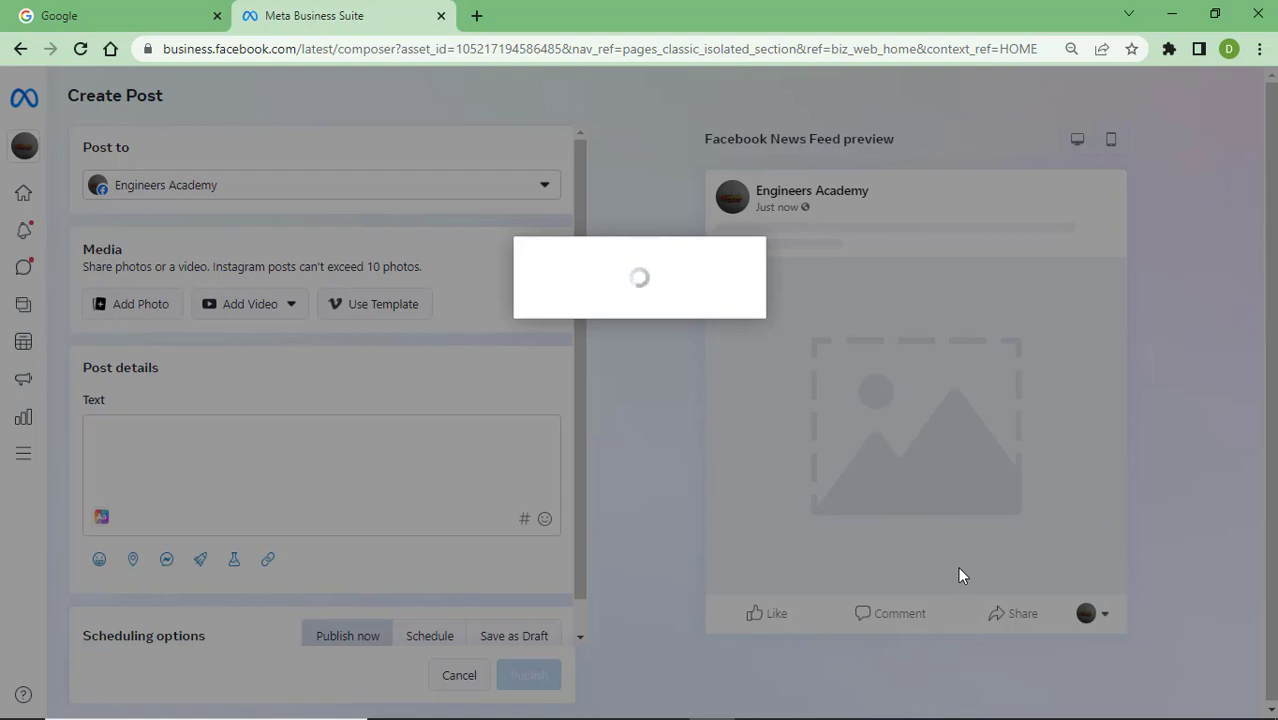
# Look over the video upload form, including its thumbnail, accessibility and translations, polls, tracking and 360 Director options.
pyautogui.moveTo(1106, 706)
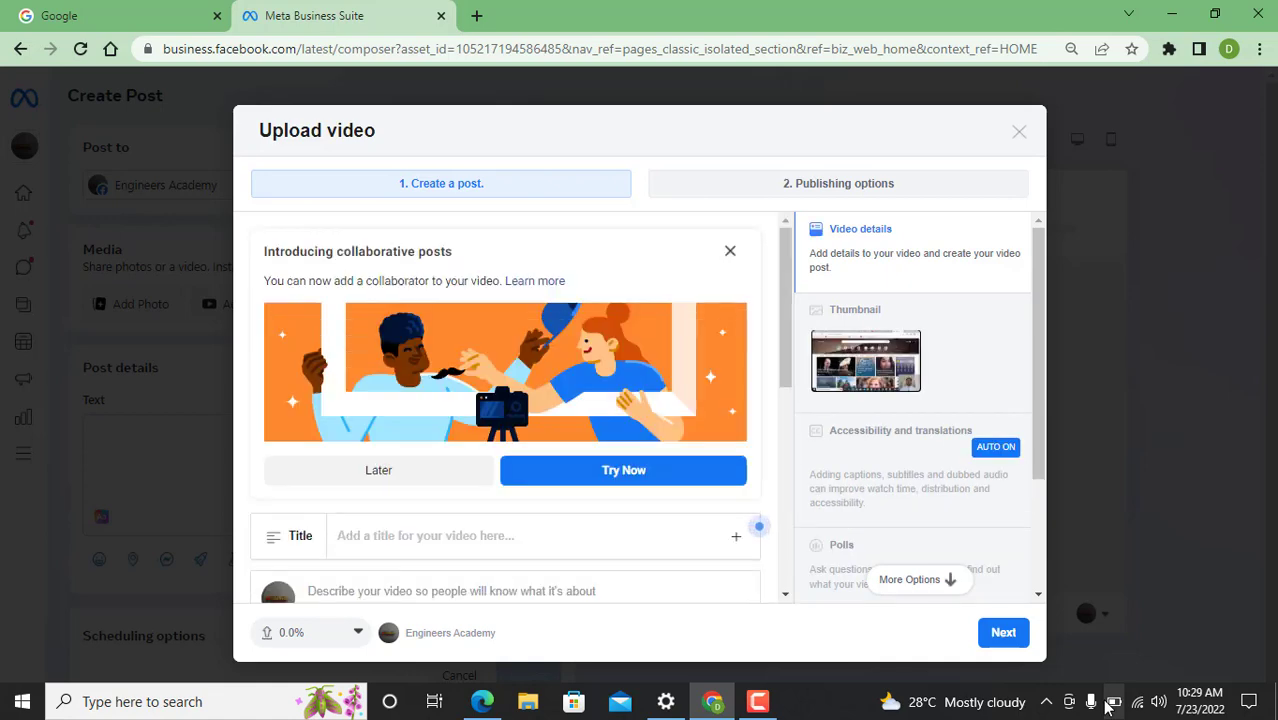
pyautogui.scroll(-1, 977, 371)
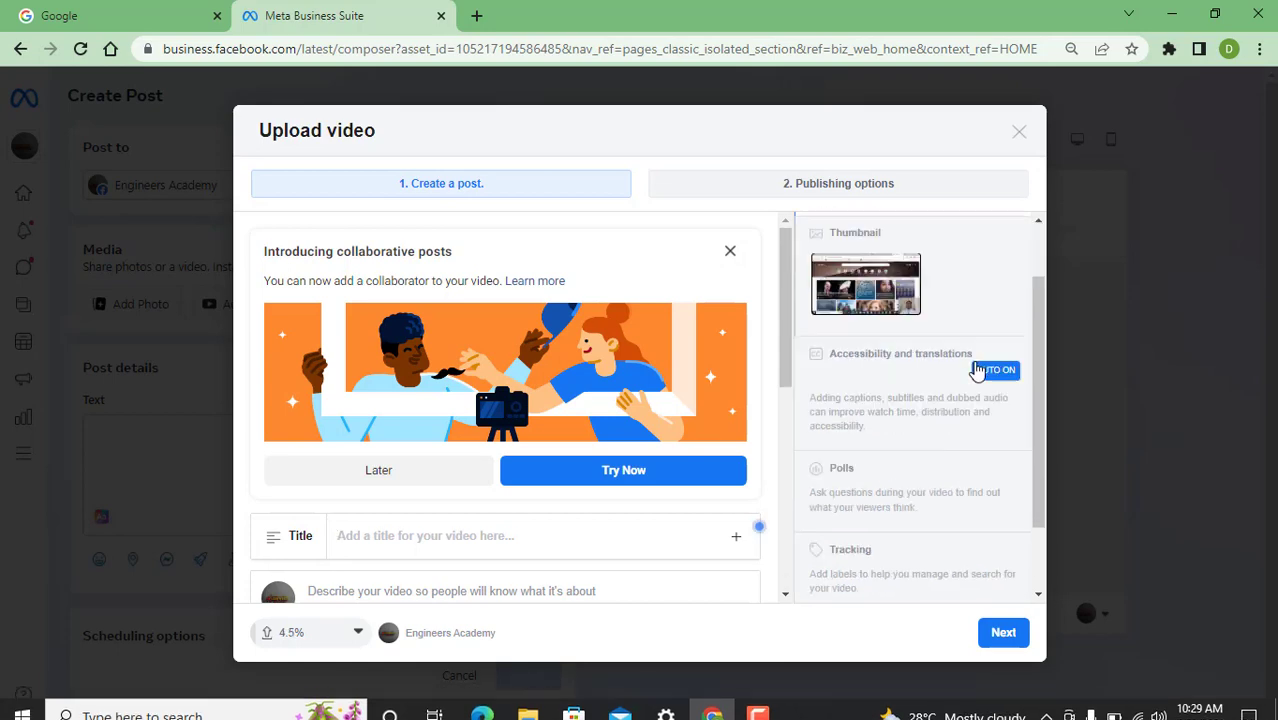
pyautogui.scroll(-1, 977, 371)
pyautogui.moveTo(787, 302); pyautogui.dragTo(782, 238)
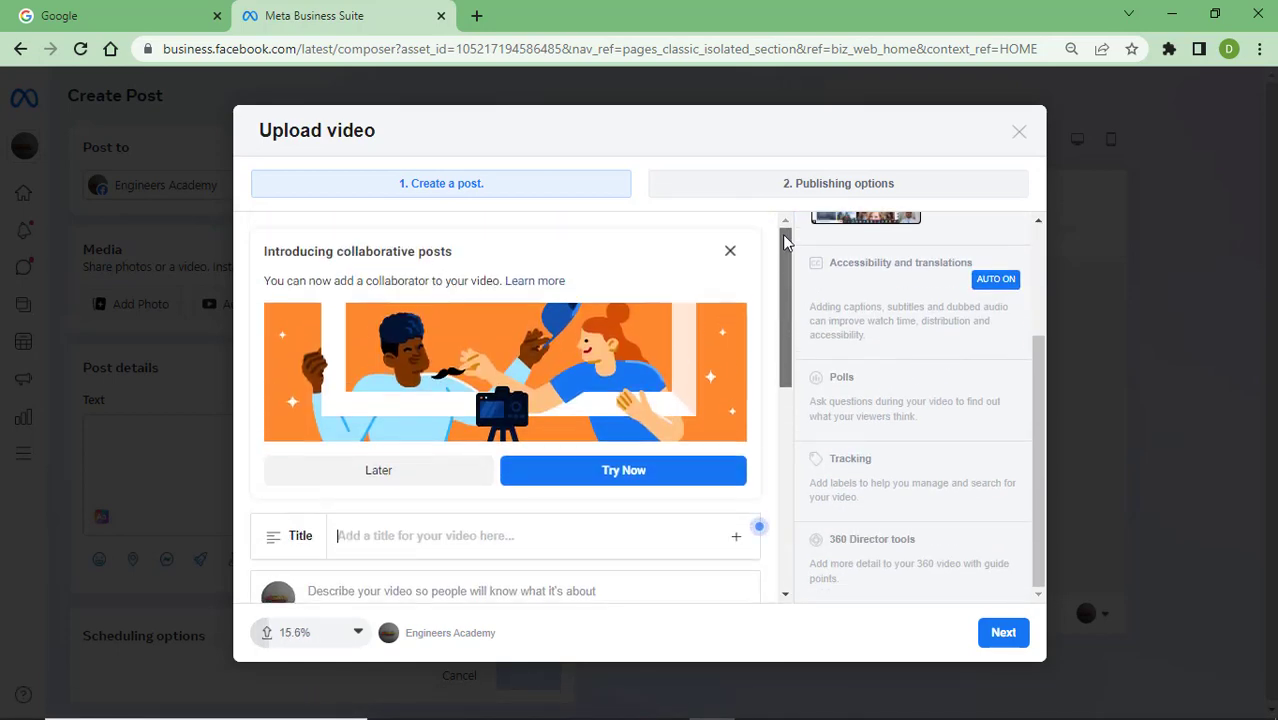
pyautogui.moveTo(774, 289); pyautogui.dragTo(770, 246)
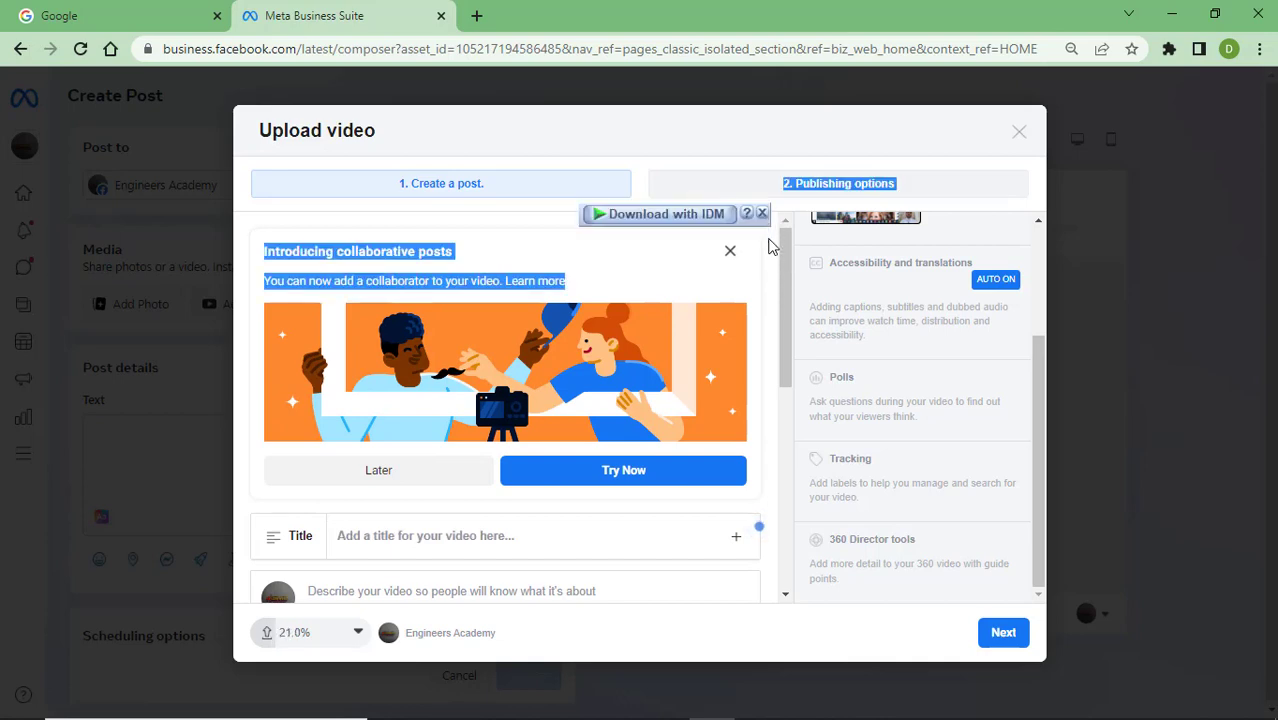
pyautogui.click(551, 266)
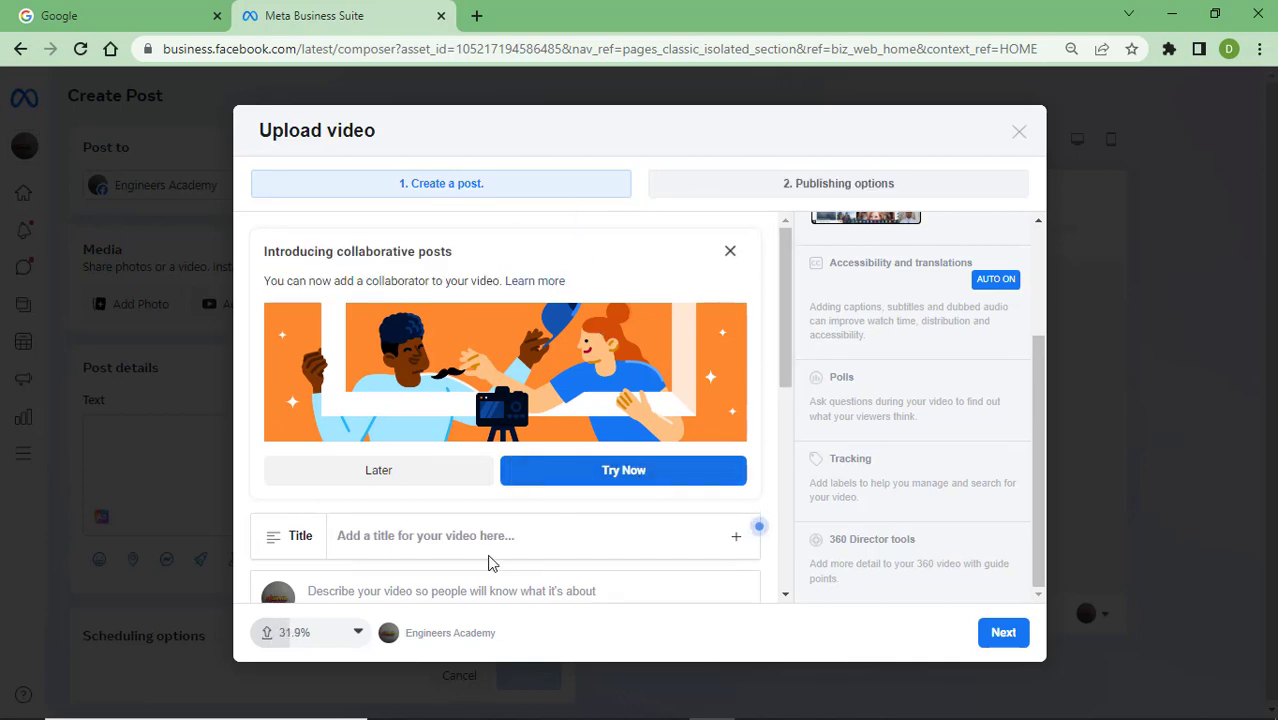
# Place the cursor in the video title field, switch to File Explorer and open the file location of the most recent video.
pyautogui.scroll(-1, 489, 563)
pyautogui.click(492, 441)
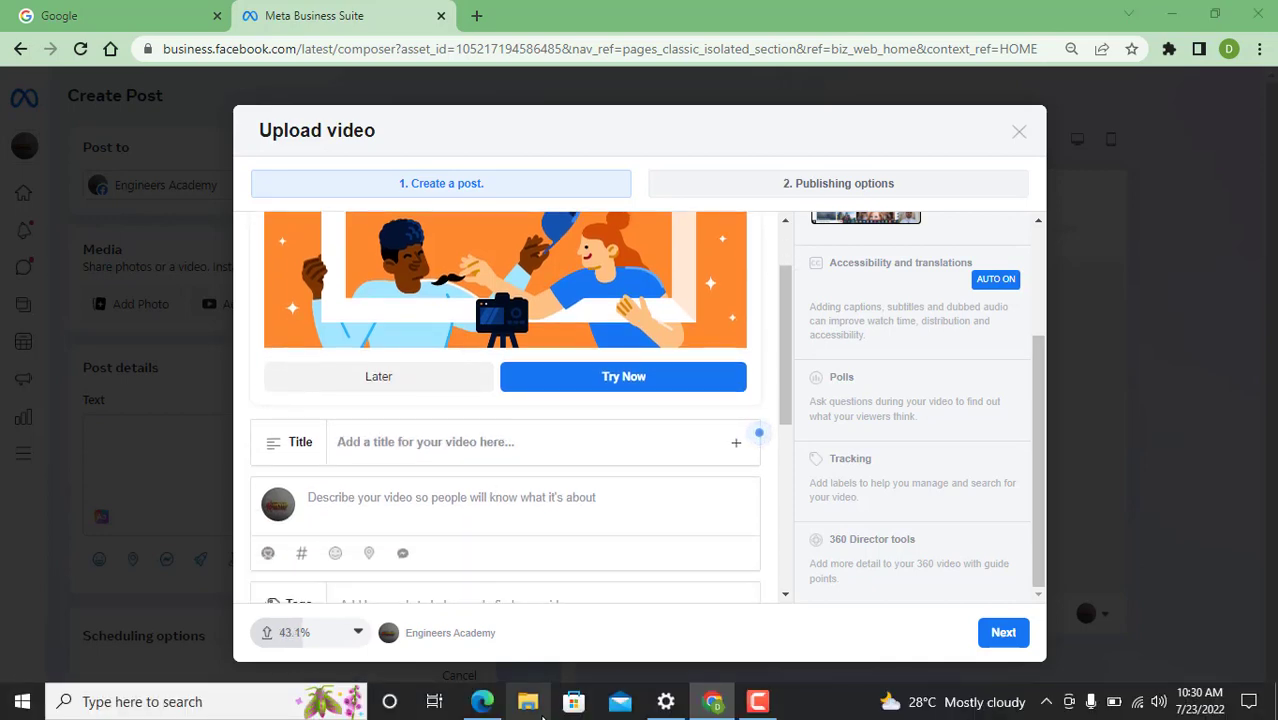
pyautogui.click(540, 712)
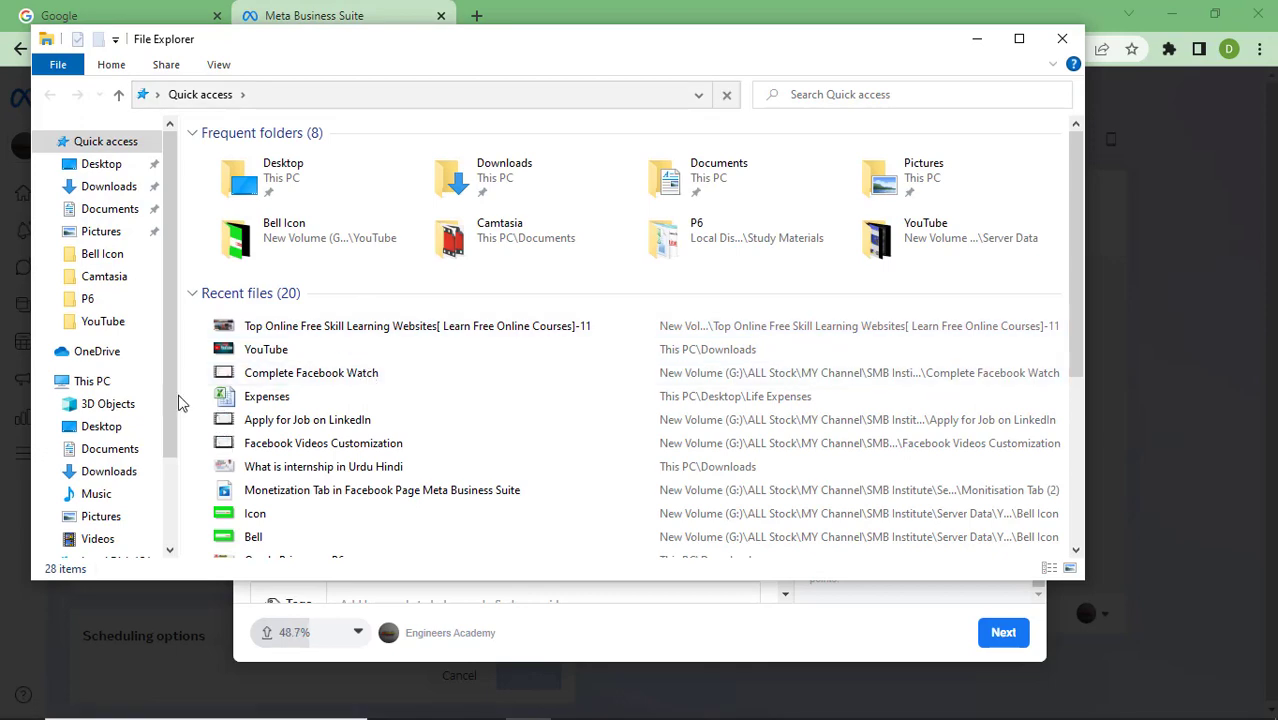
pyautogui.click(404, 329)
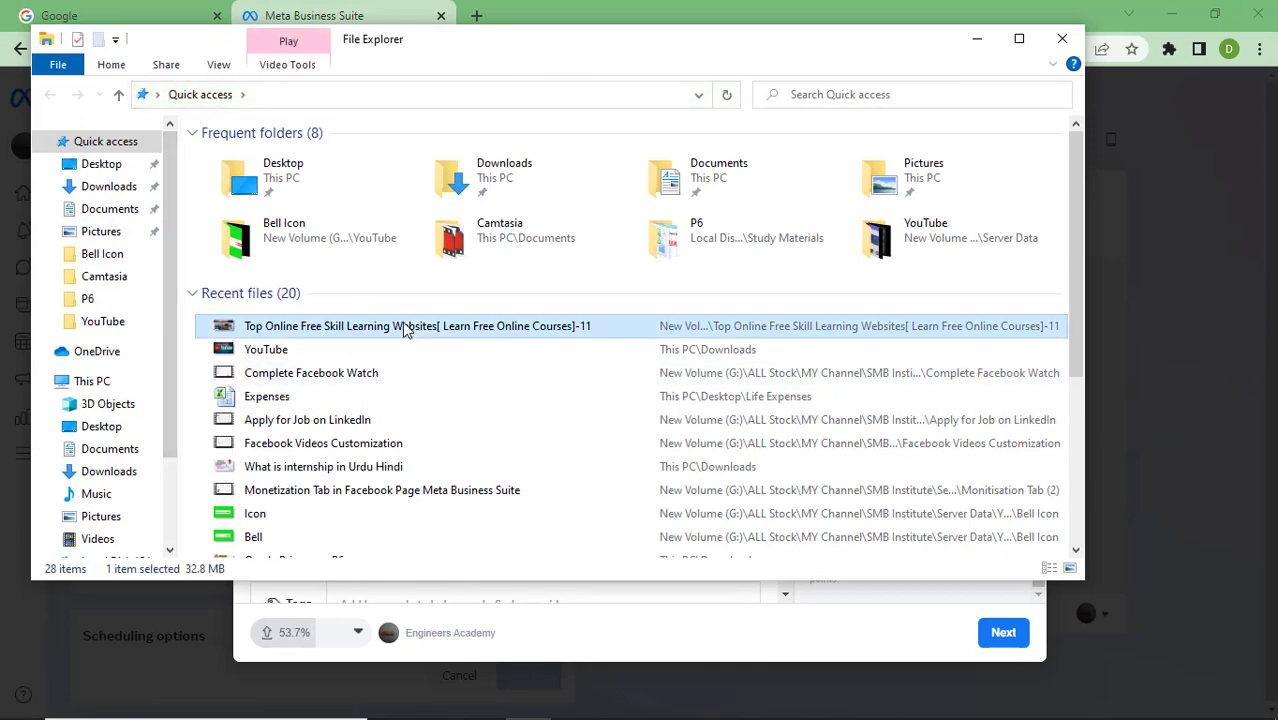
pyautogui.rightClick(404, 329)
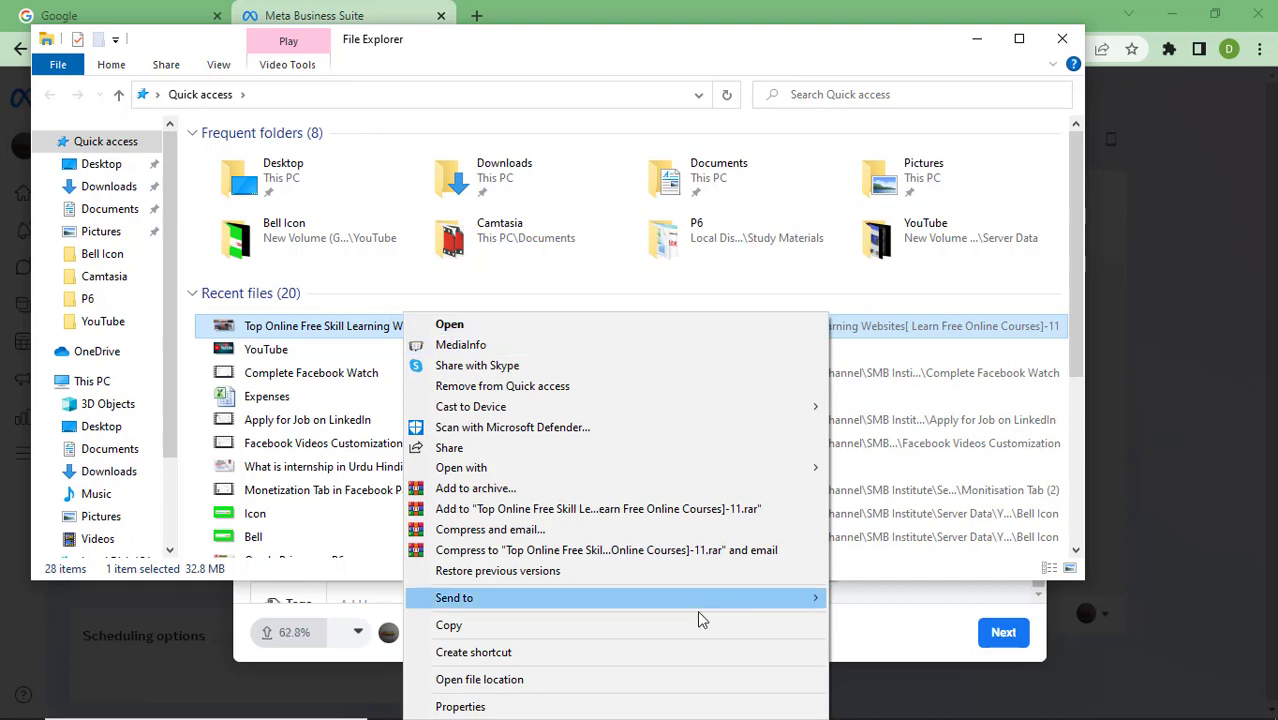
pyautogui.click(1072, 340)
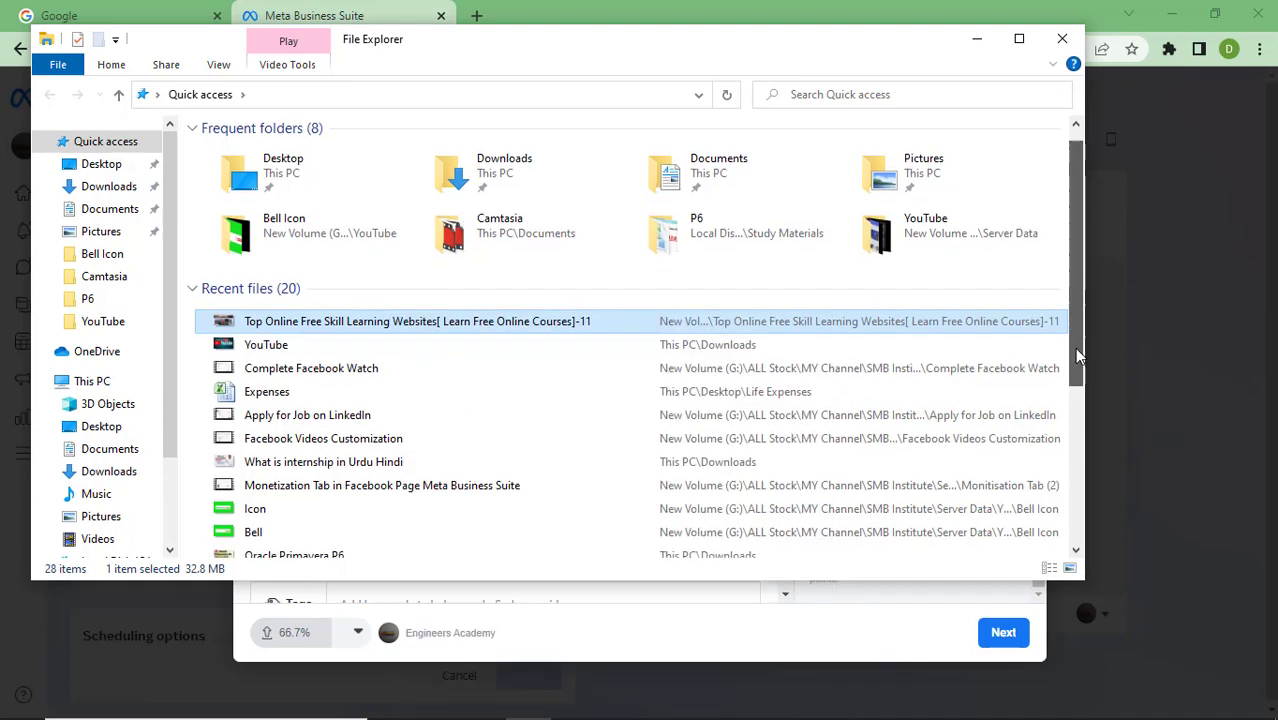
pyautogui.scroll(-2, 1074, 362)
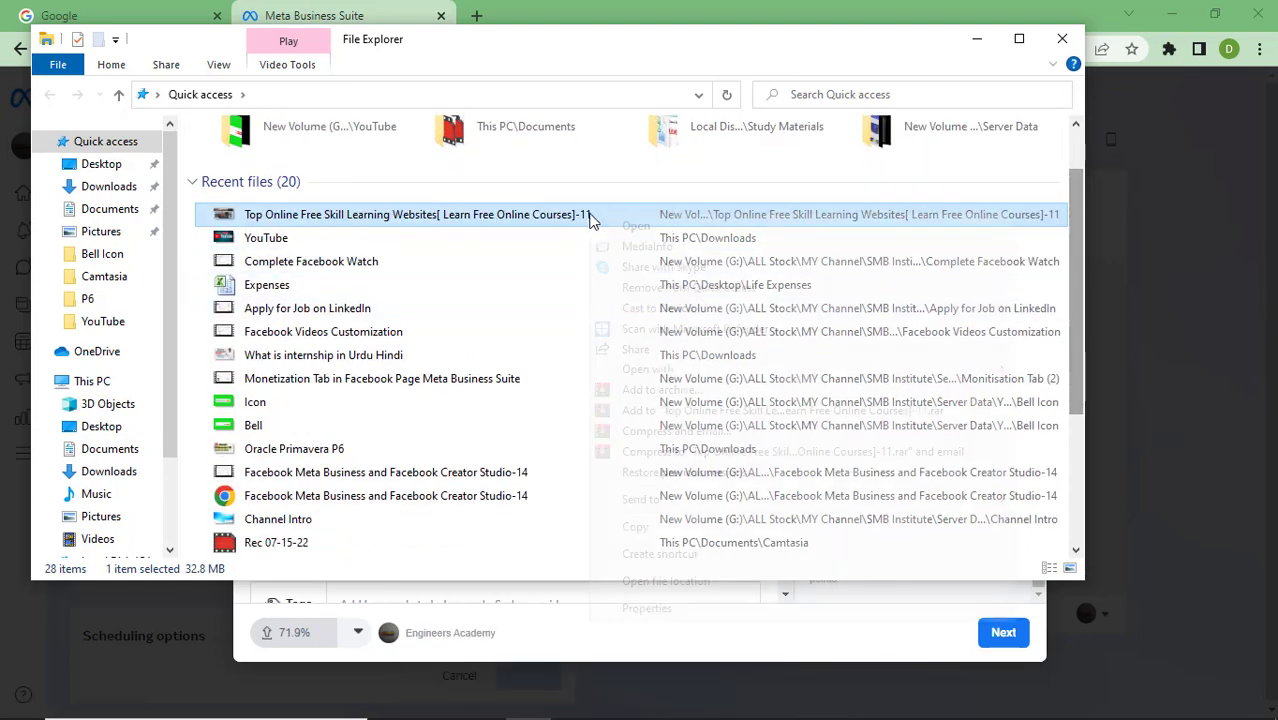
pyautogui.rightClick(590, 218)
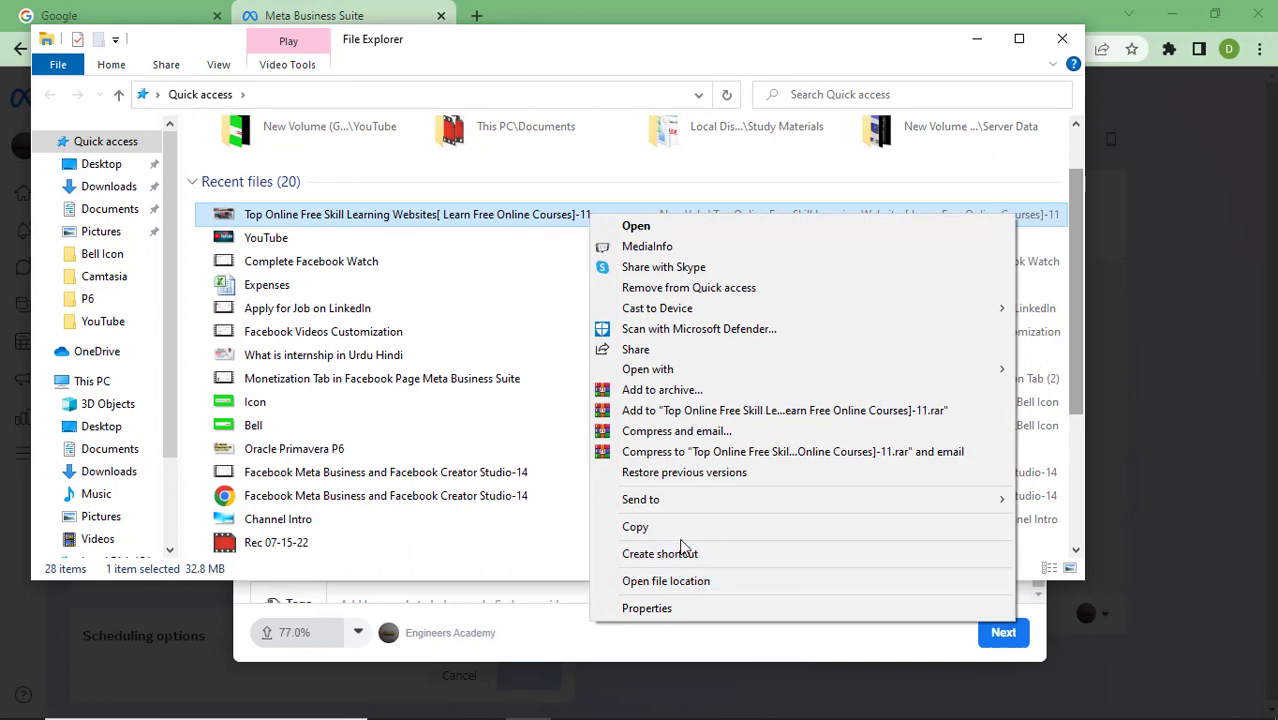
pyautogui.click(432, 214)
pyautogui.rightClick(432, 216)
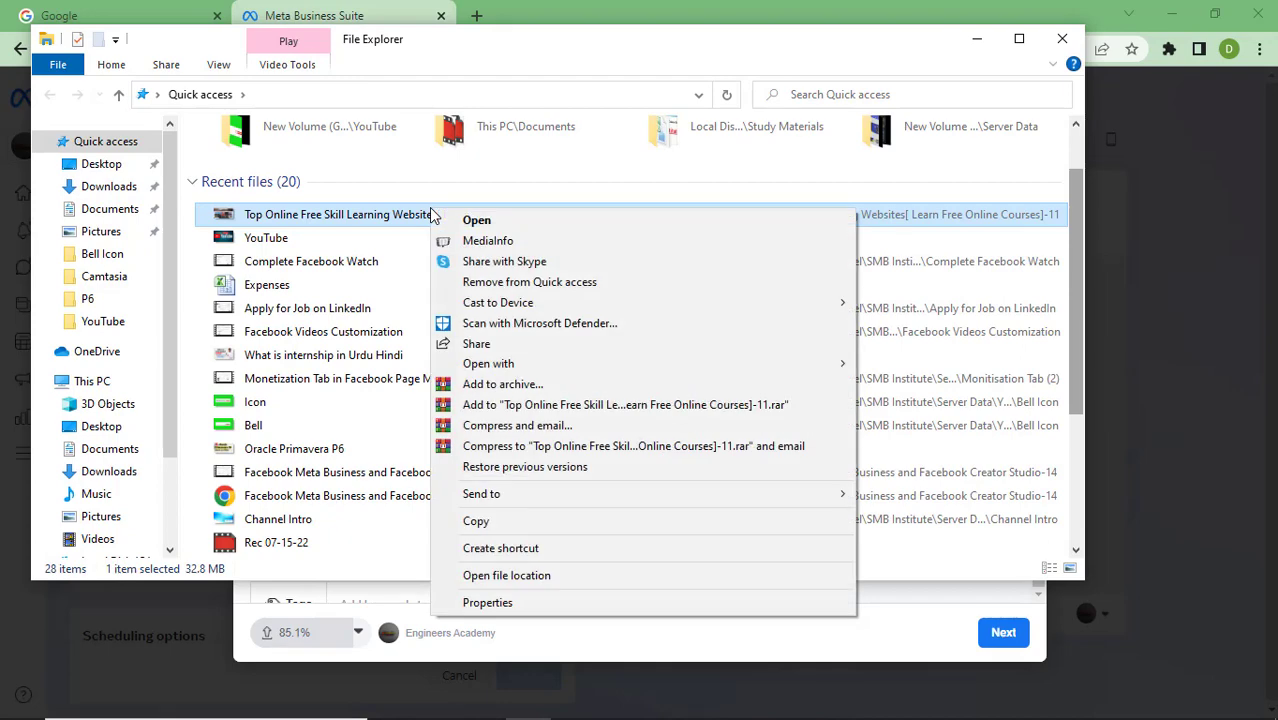
pyautogui.click(548, 575)
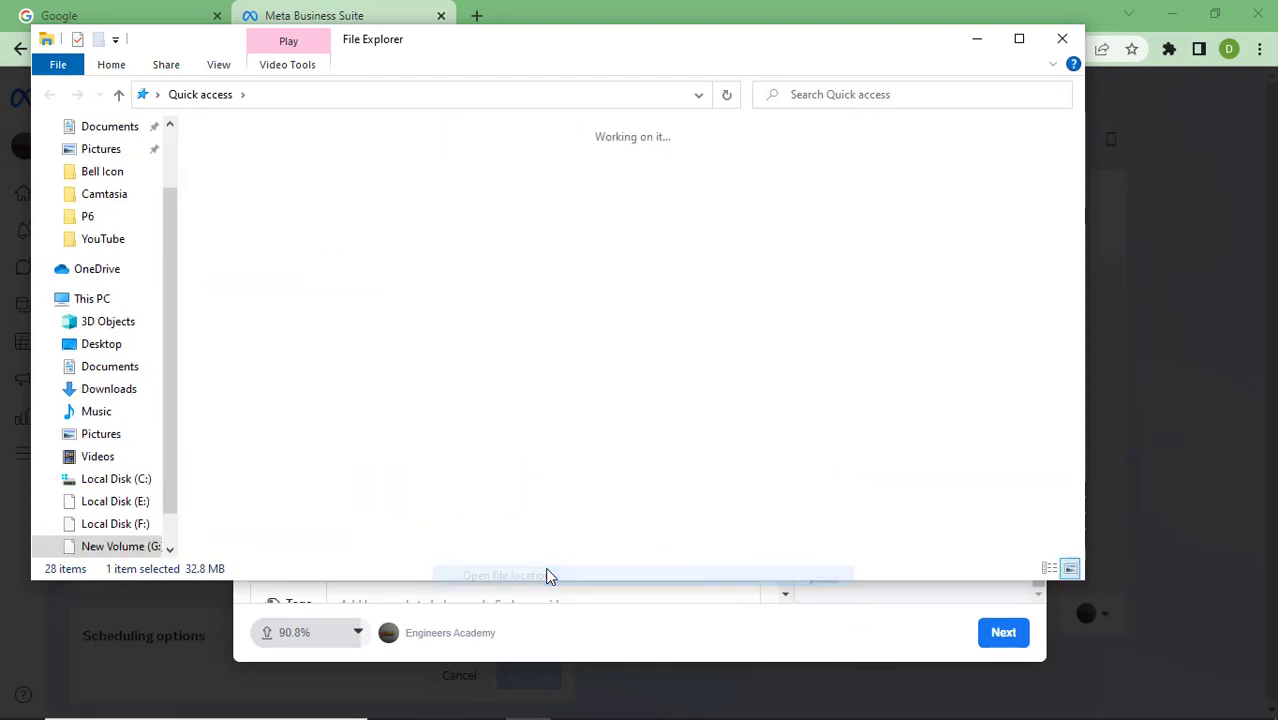
# Copy the video file's name and paste it as the title: "Top Online Free Skill Learning Websites[ Learn Free Online Courses]-11".
pyautogui.rightClick(588, 220)
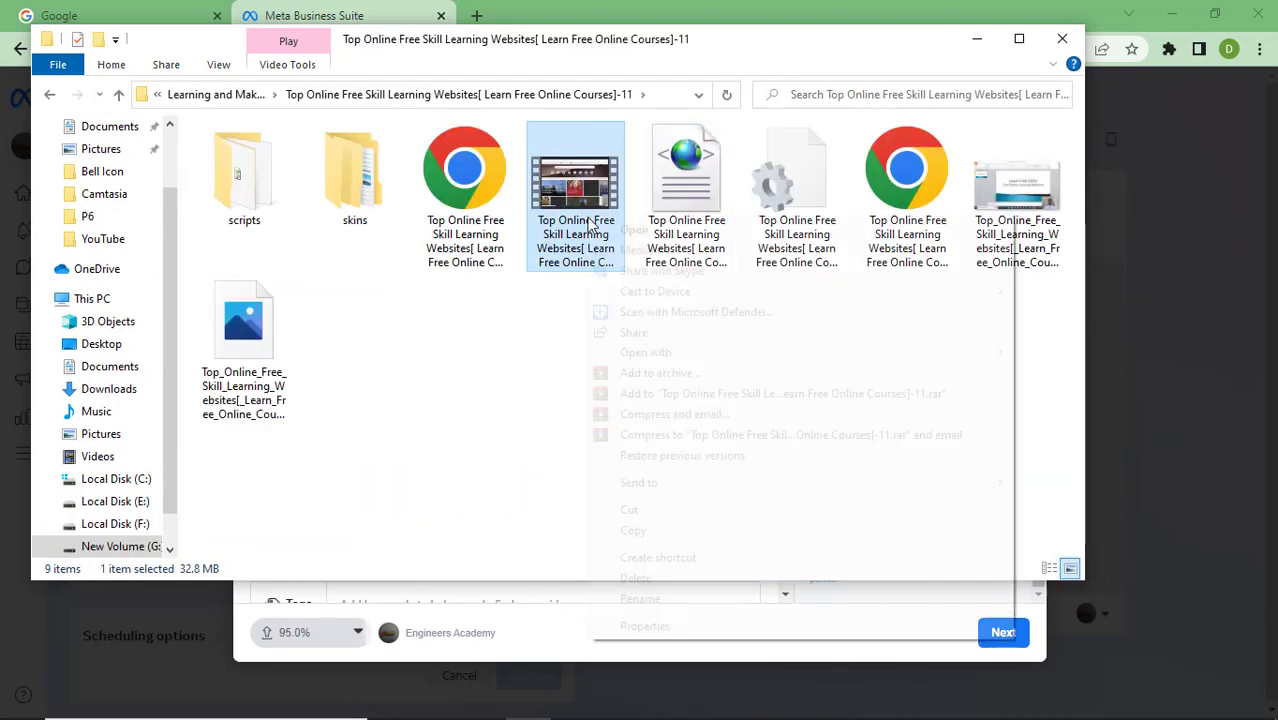
pyautogui.click(646, 600)
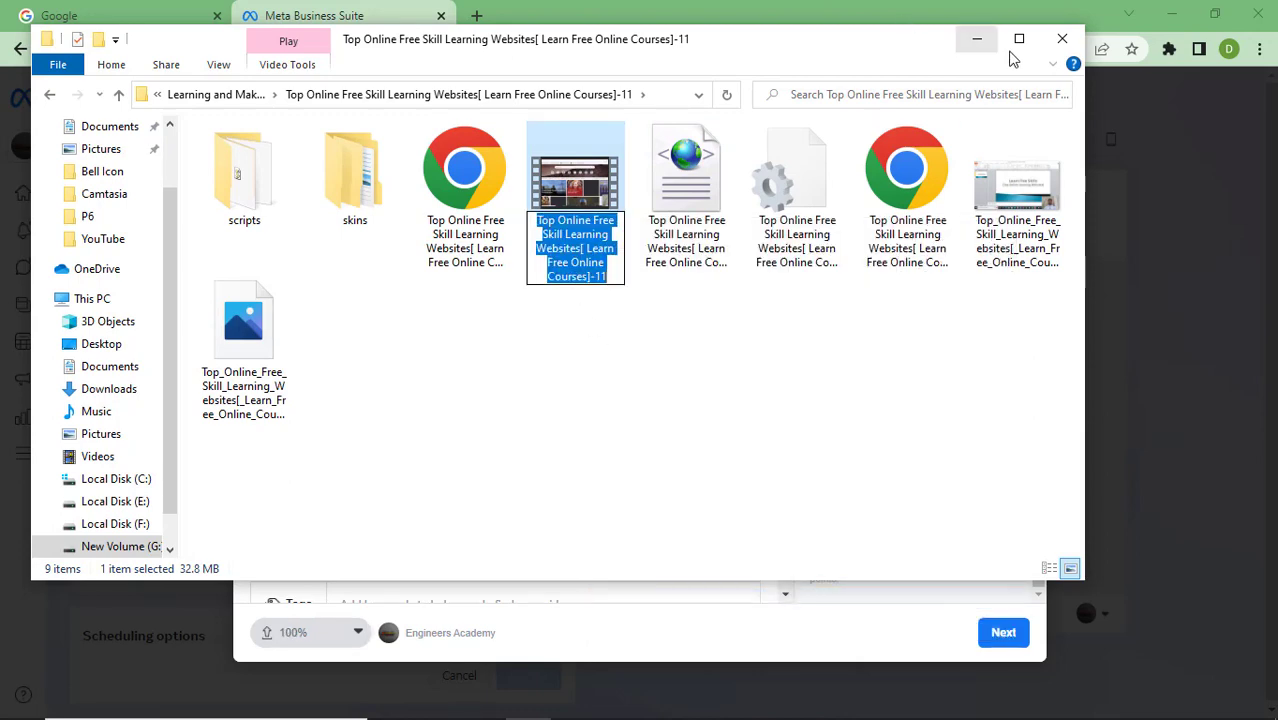
pyautogui.click(977, 38)
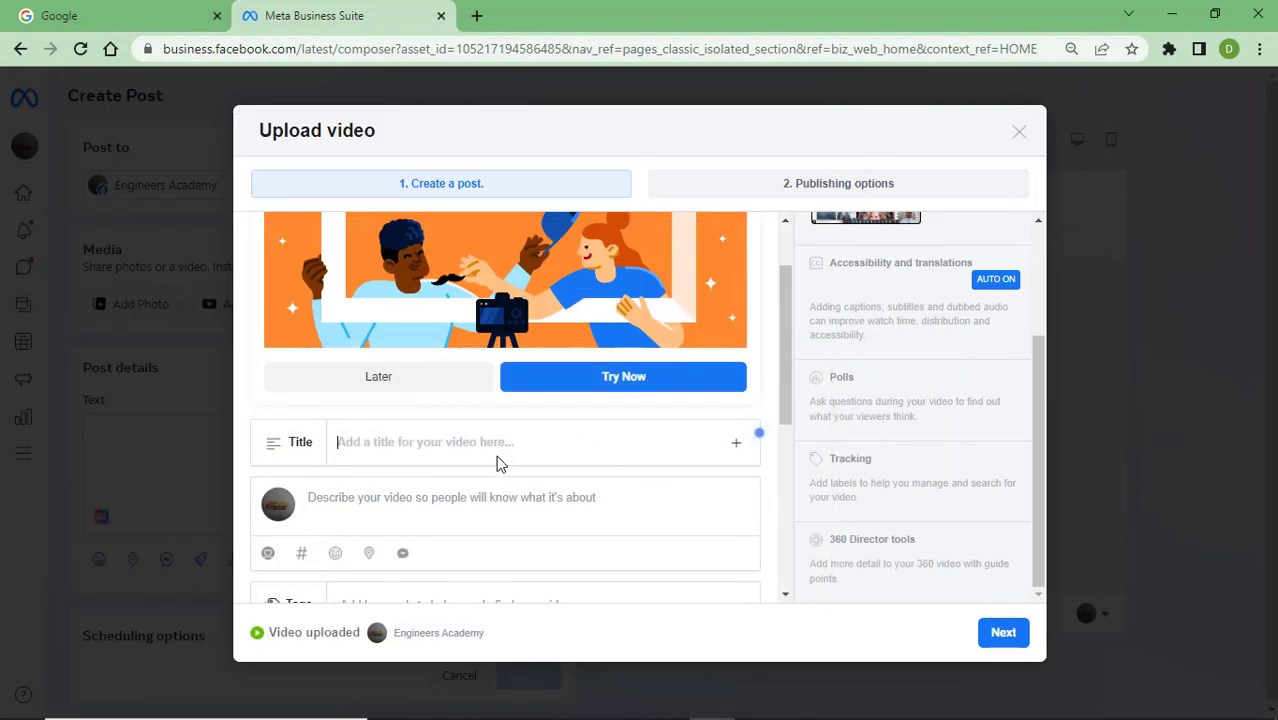
pyautogui.hotkey('ctrl', 'v')
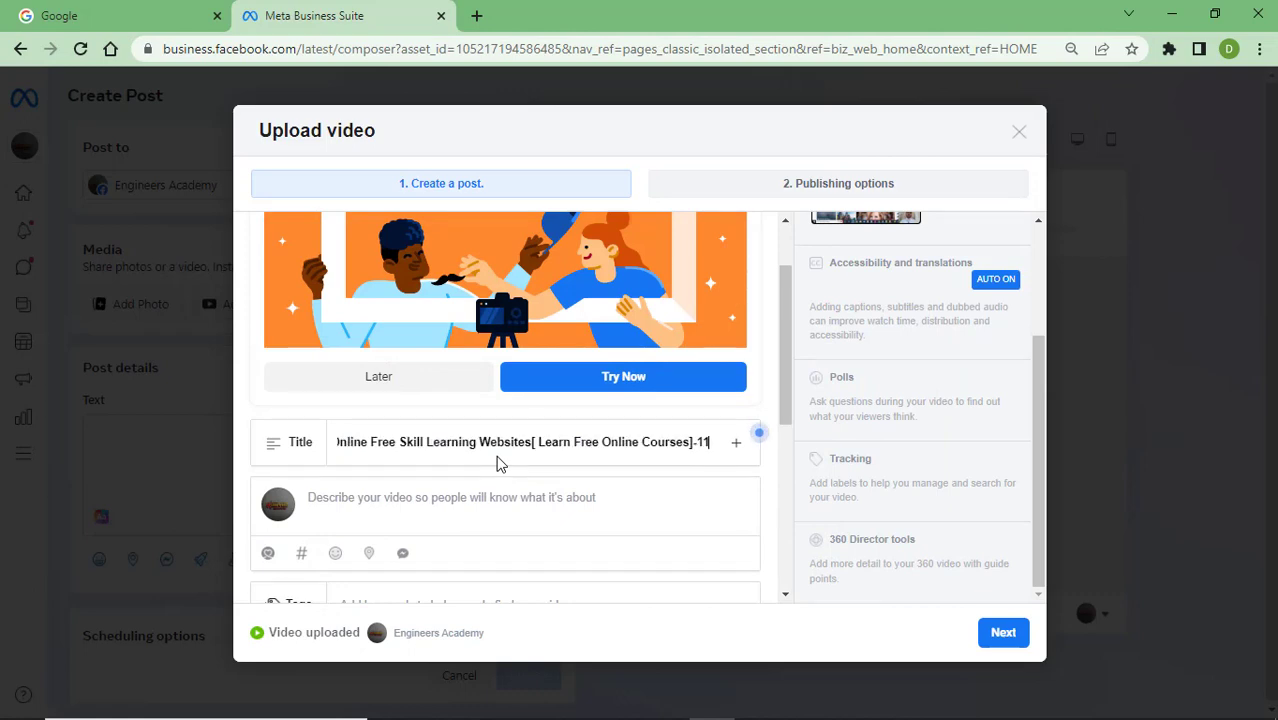
# Describe the video as "In this video I will let you about Online Free Courses Learning websites. After waching this video you are able to learn.".
pyautogui.click(537, 498)
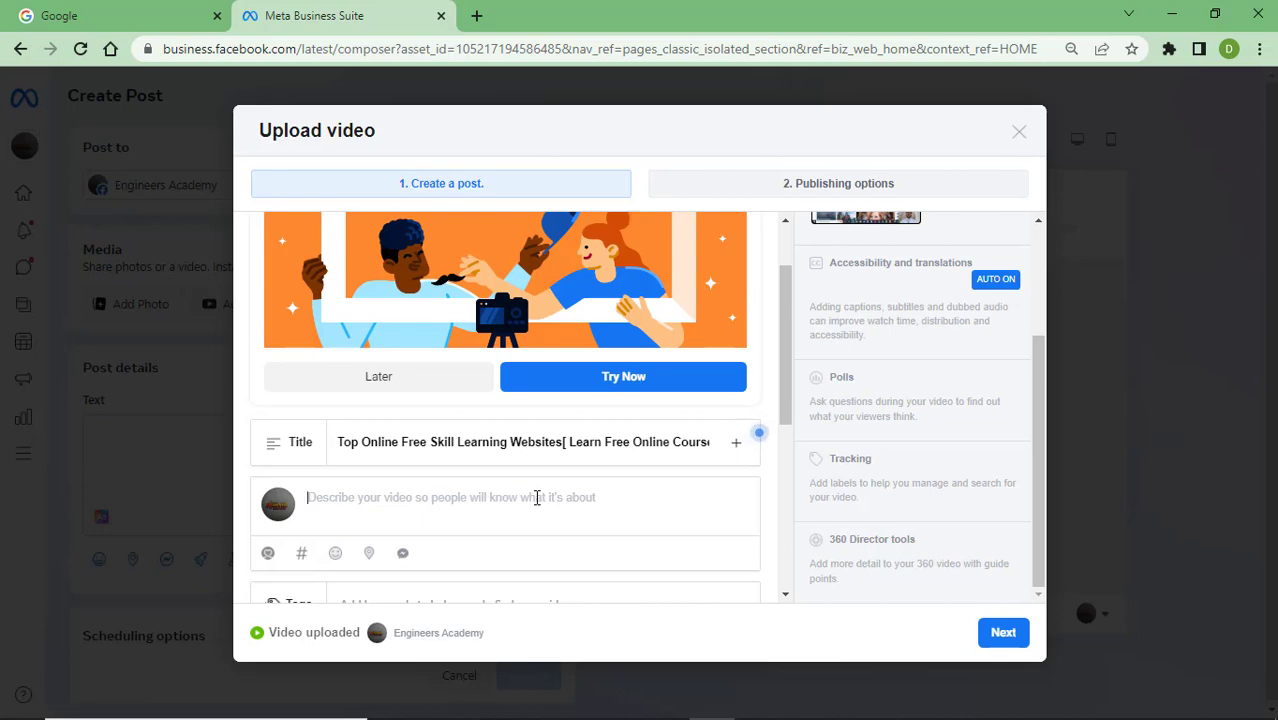
pyautogui.click(537, 498)
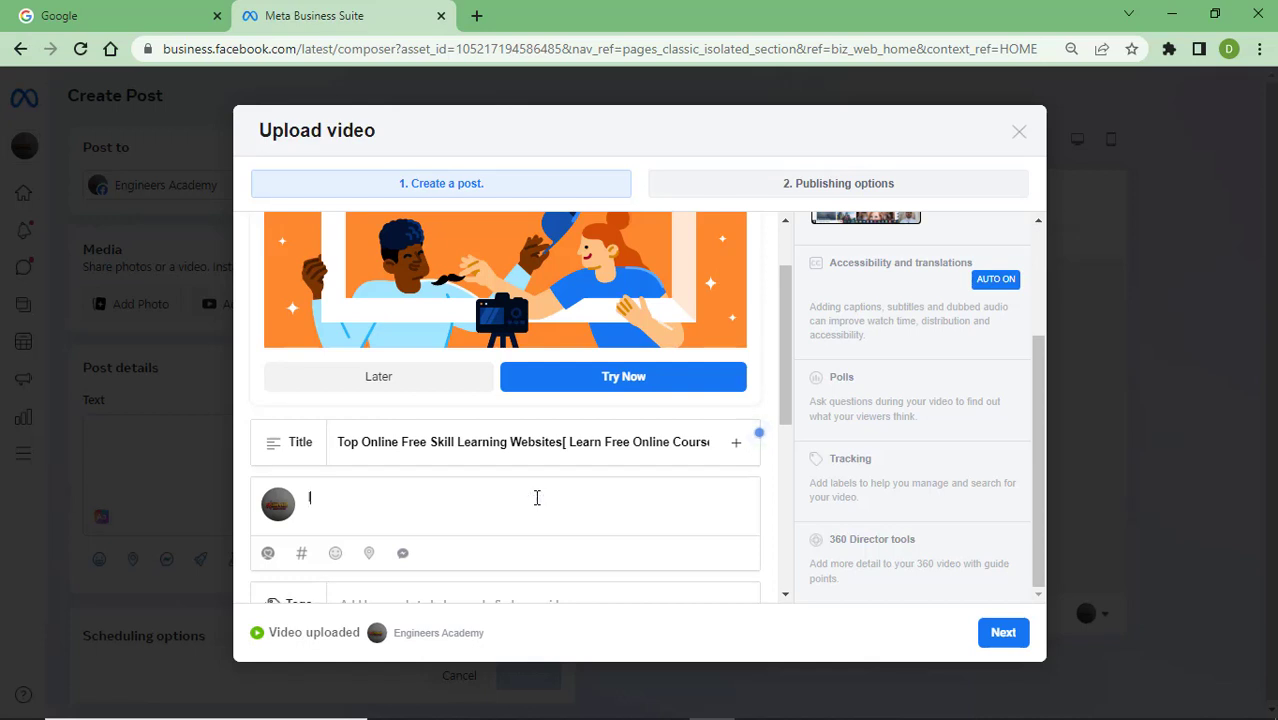
pyautogui.write('In this video I will let you about')
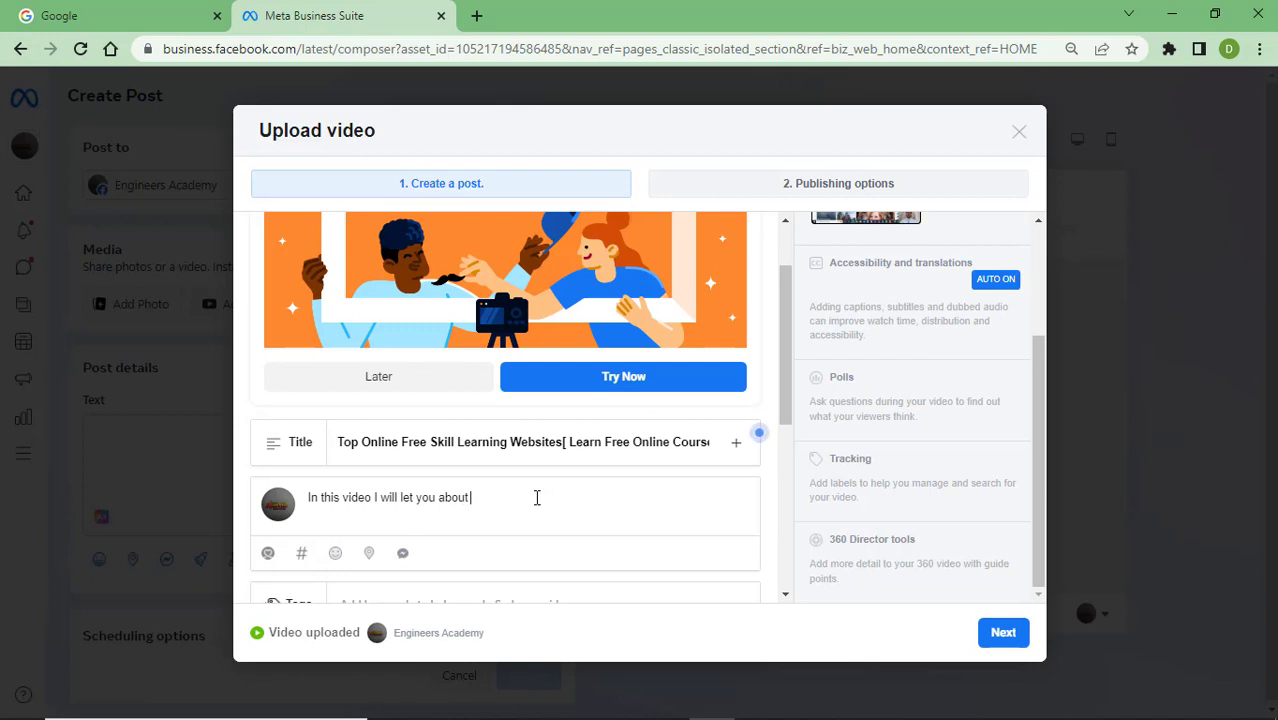
pyautogui.write(' Online Free Courses Learning websites. A')
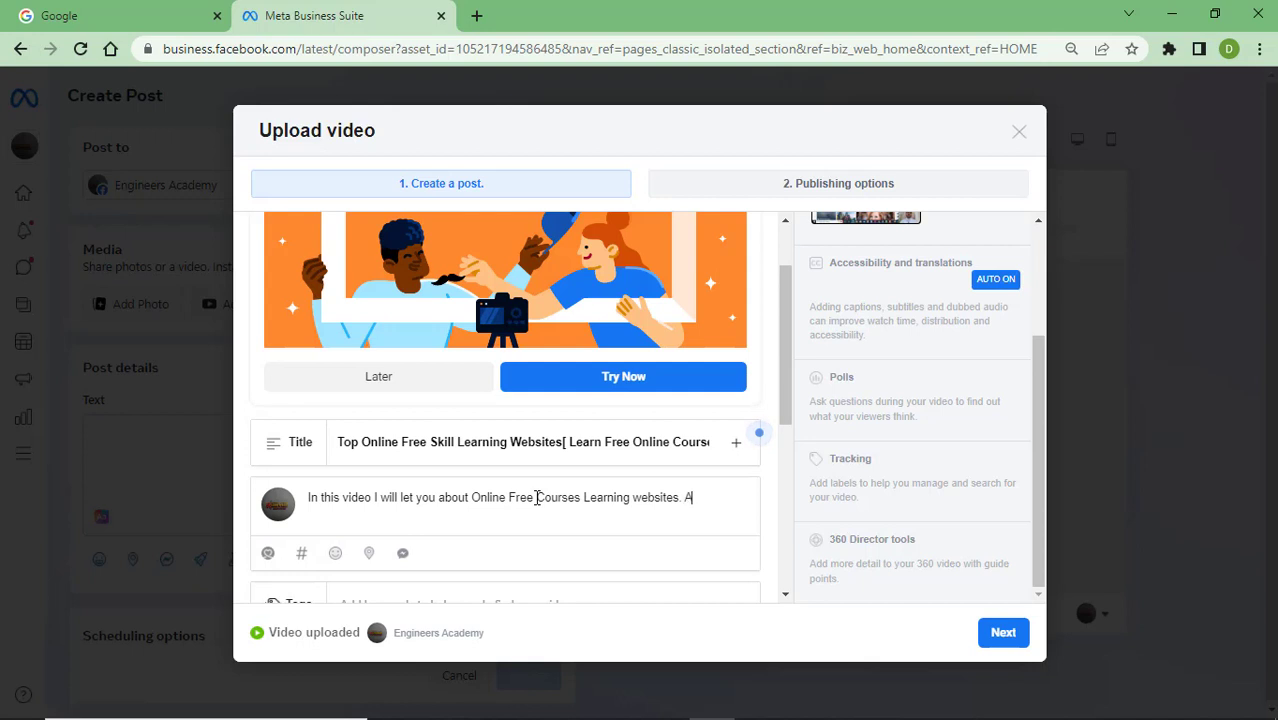
pyautogui.write('ter wachi')
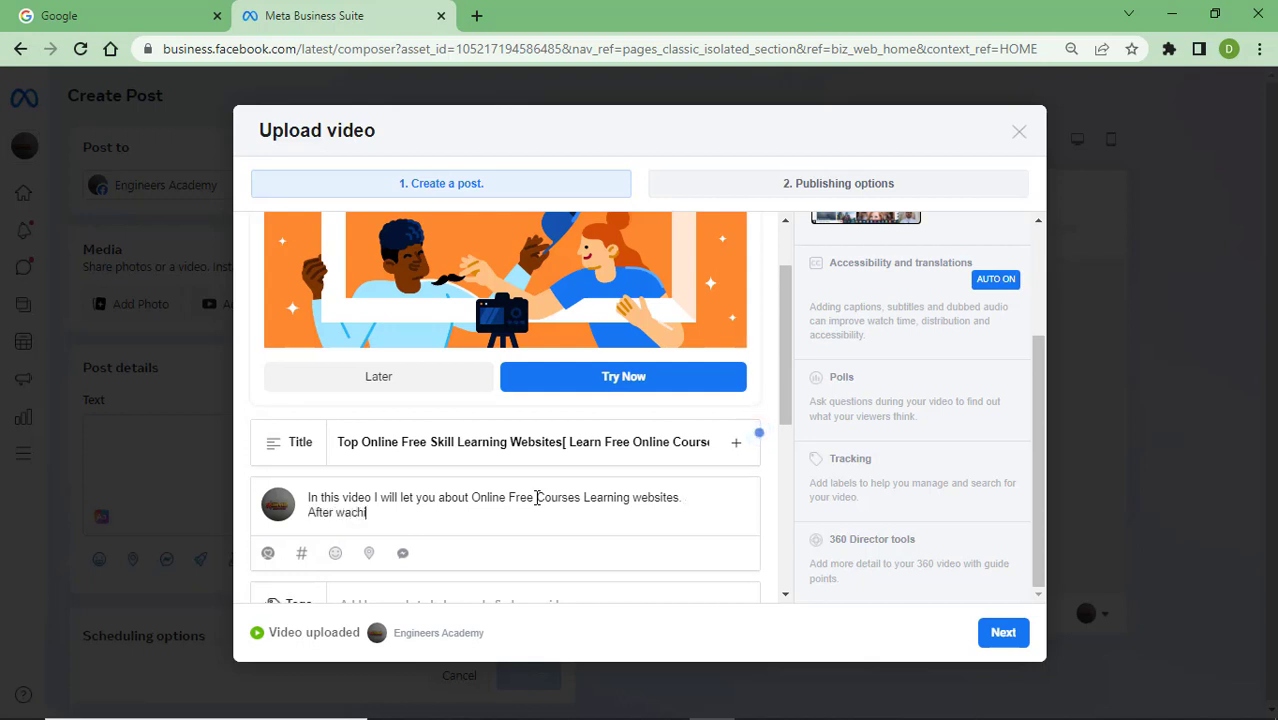
pyautogui.write('ng this video')
pyautogui.write('you are')
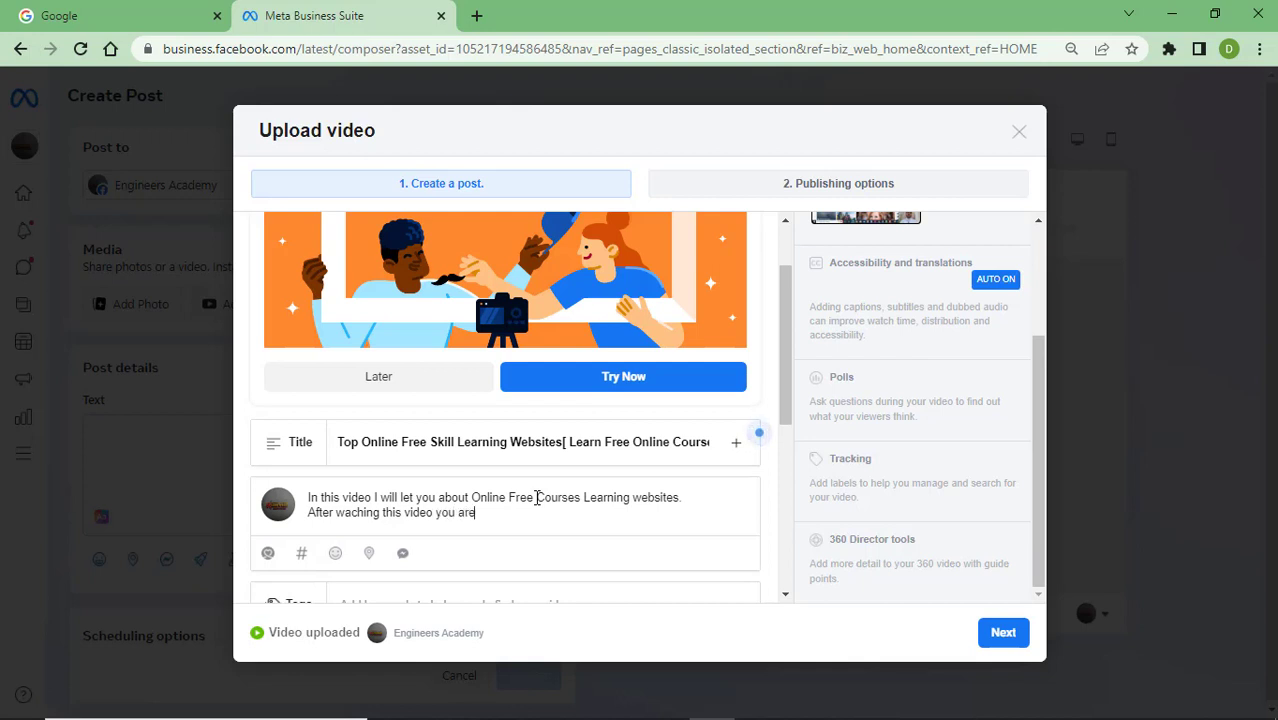
pyautogui.write(' able to learn.')
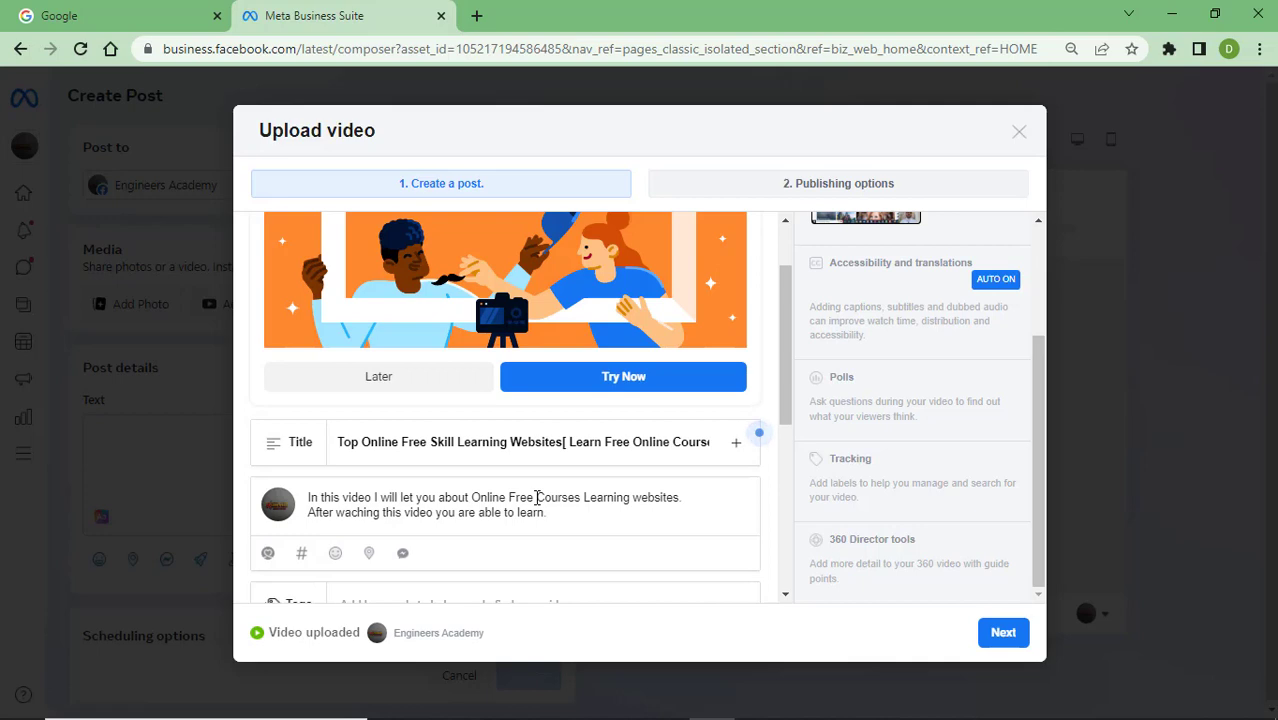
# Turn on the Messenger option beneath the video description.
pyautogui.scroll(-3, 537, 497)
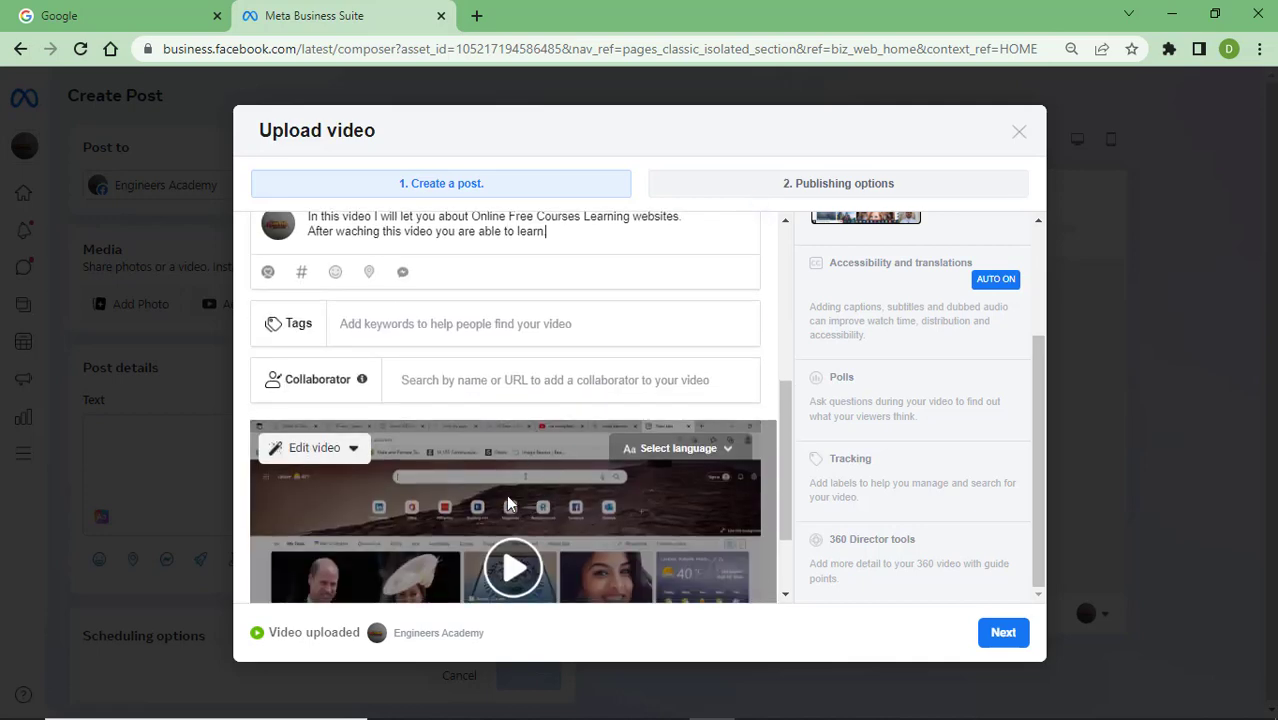
pyautogui.click(404, 274)
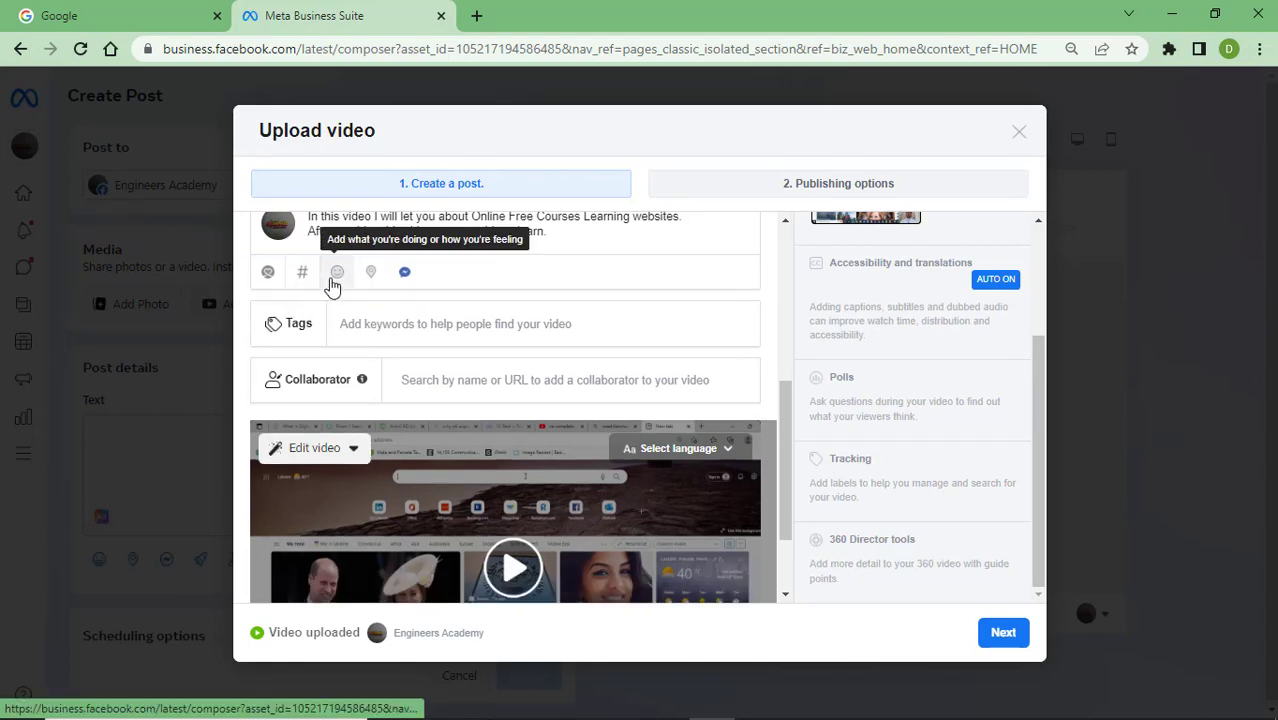
pyautogui.scroll(1, 362, 385)
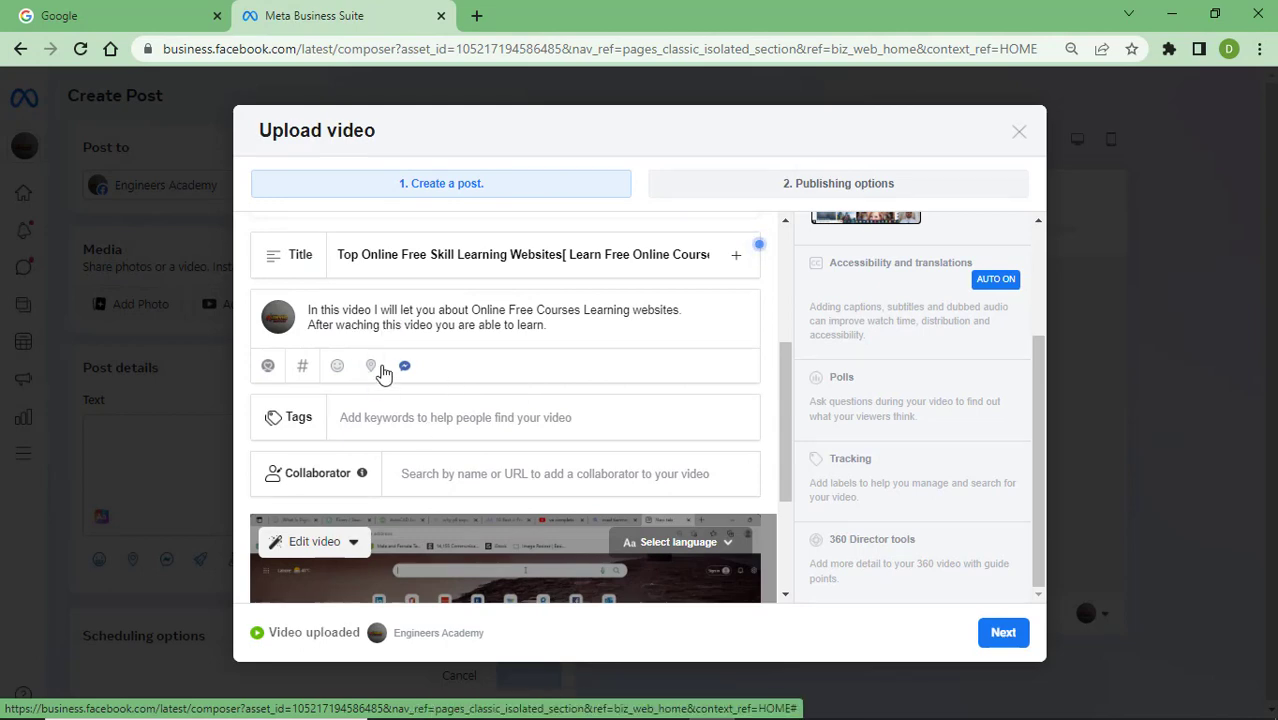
# Search the hashtags for "lear" and select #learning.
pyautogui.click(303, 367)
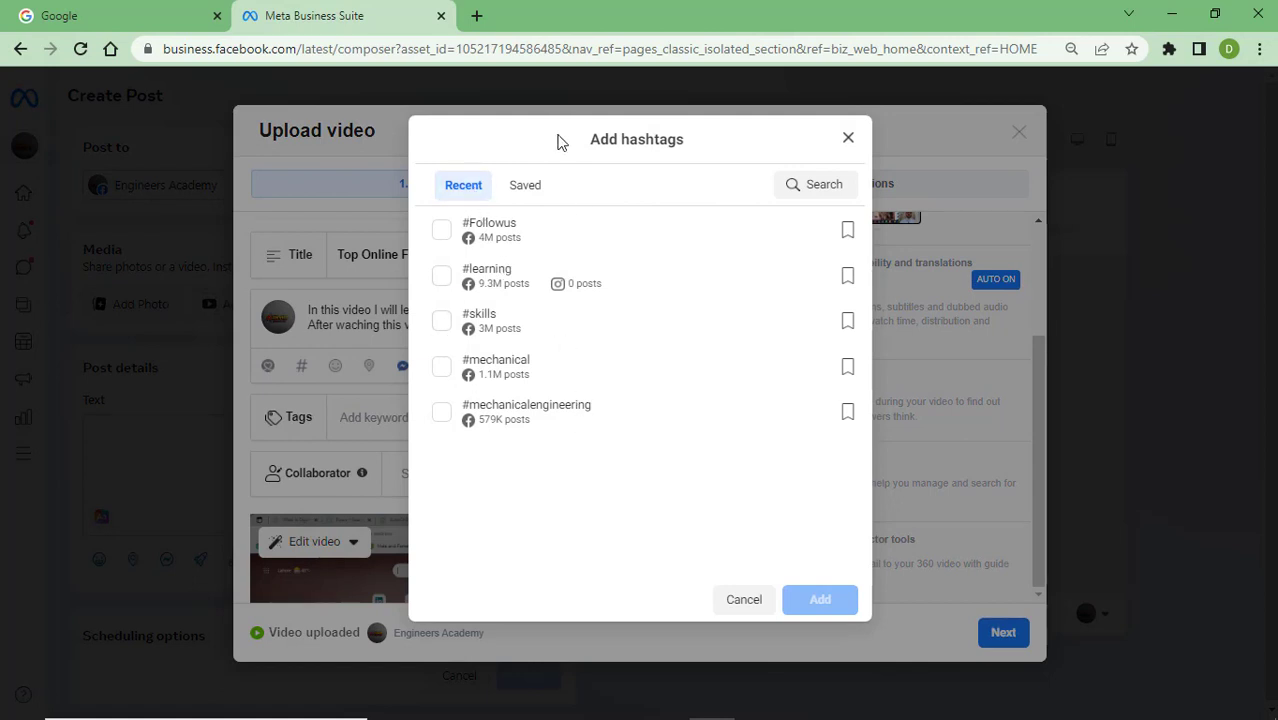
pyautogui.click(821, 194)
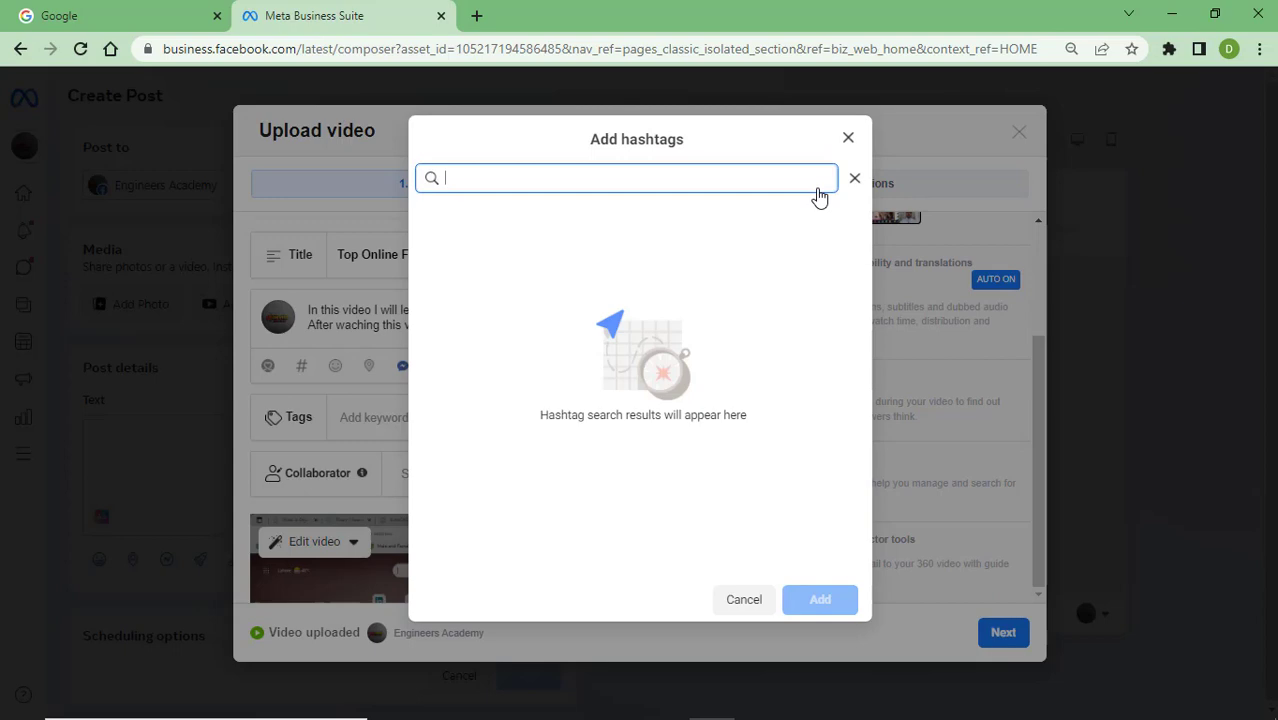
pyautogui.write('lear')
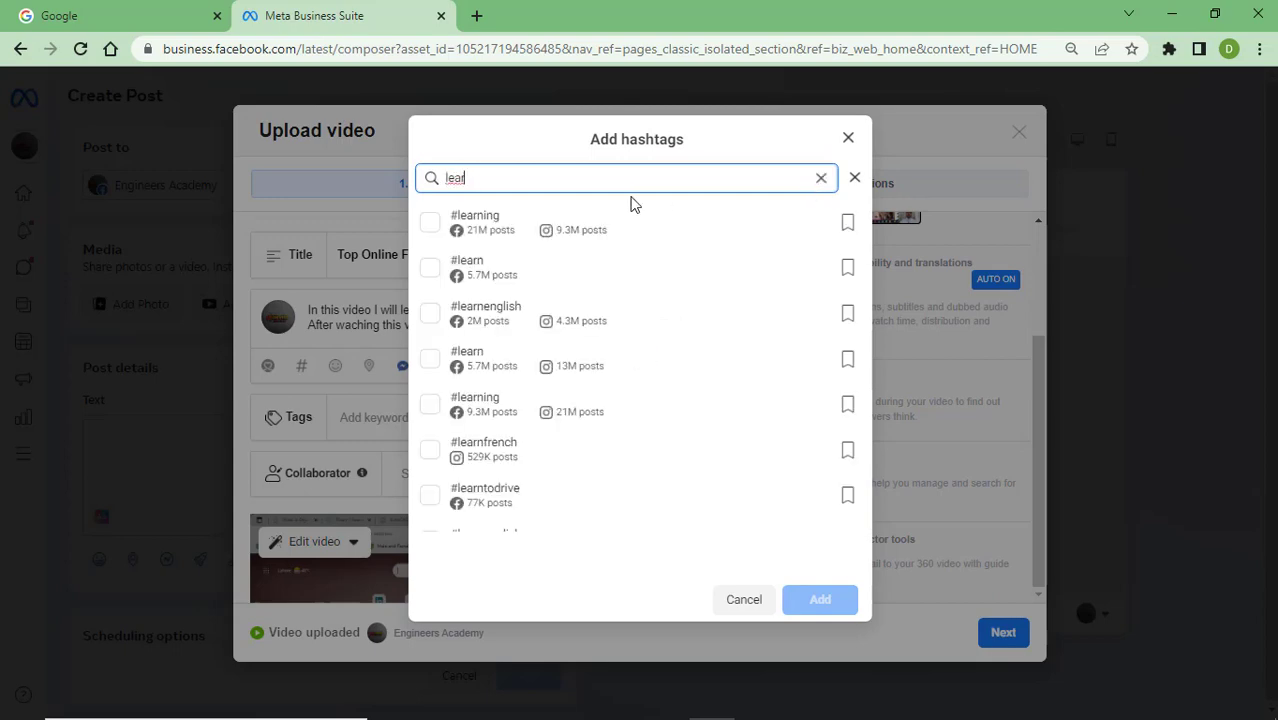
pyautogui.click(430, 222)
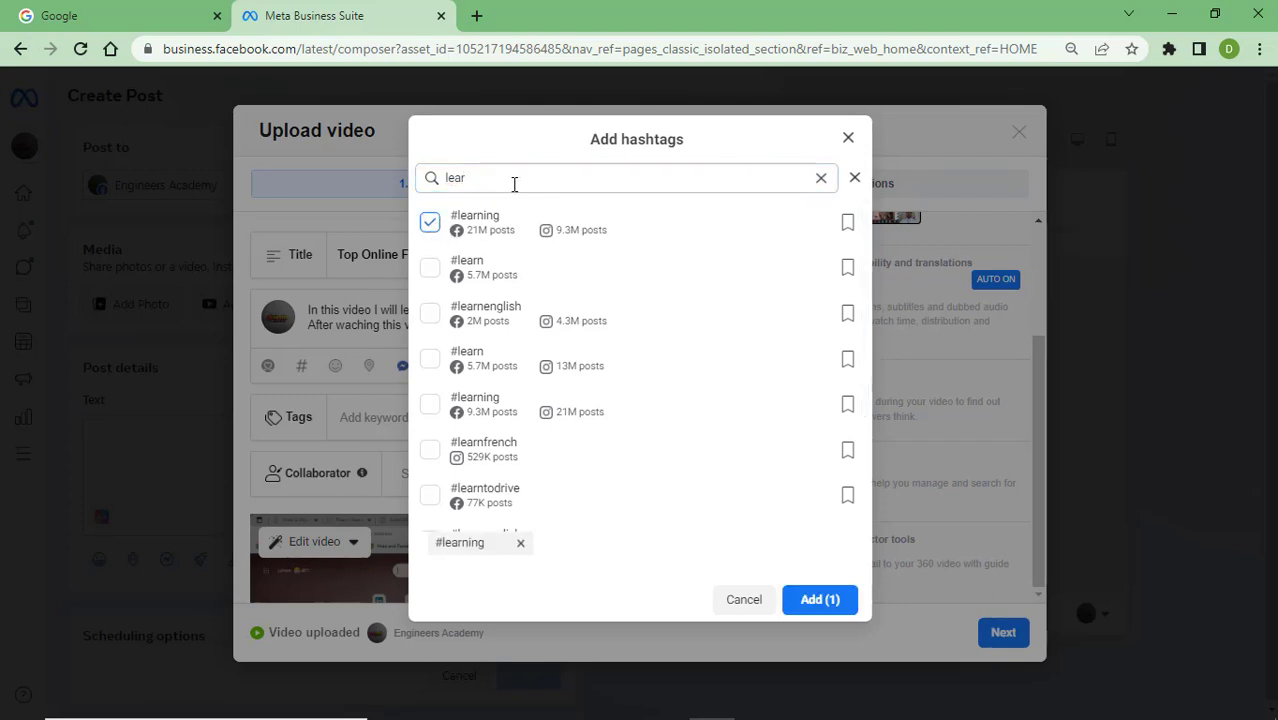
# Search the hashtags for "skill", select #skill as well, and try to add both chosen hashtags to the description.
pyautogui.click(609, 184)
pyautogui.press('BackSpace')
pyautogui.press('BackSpace')
pyautogui.press('BackSpace')
pyautogui.press('BackSpace')
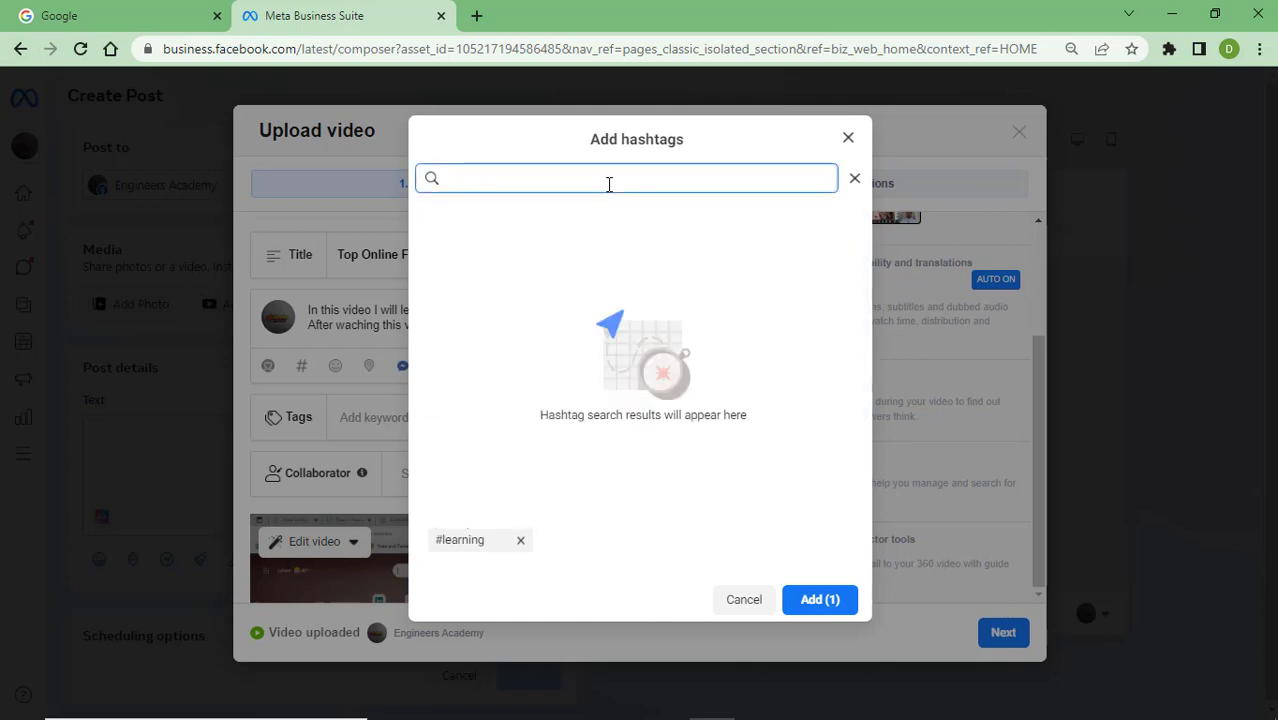
pyautogui.write('ski')
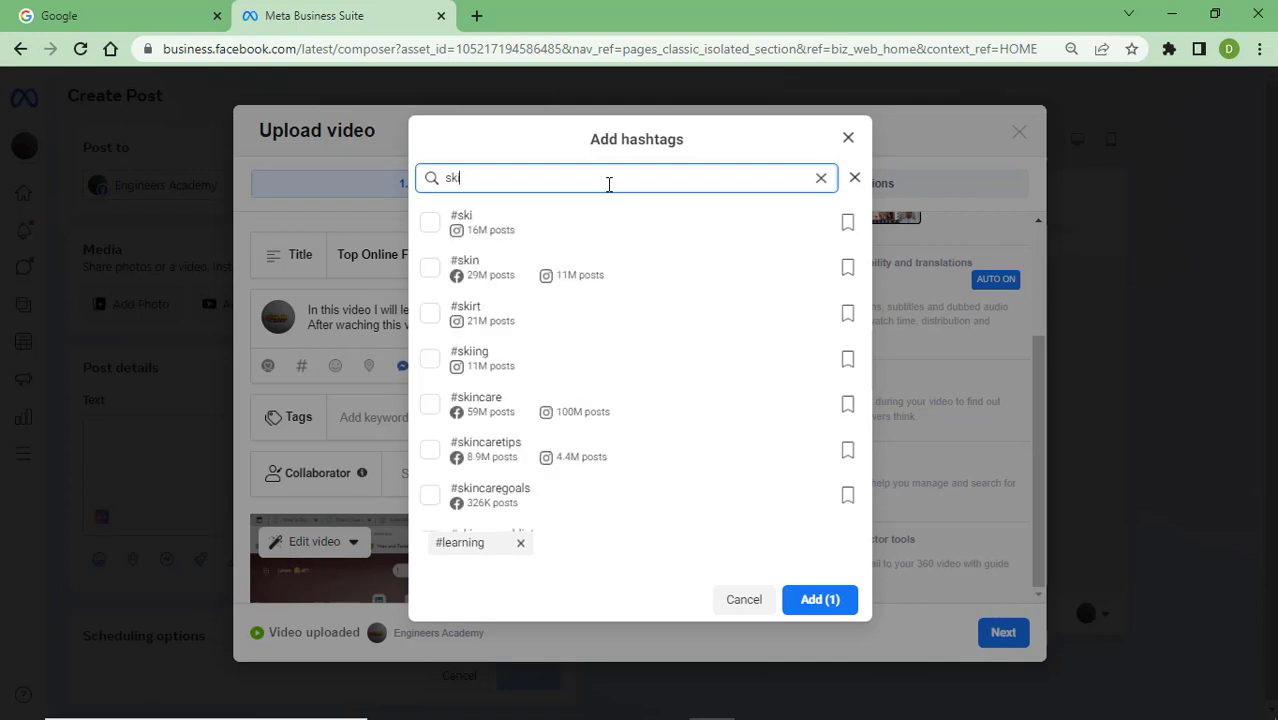
pyautogui.write('ll')
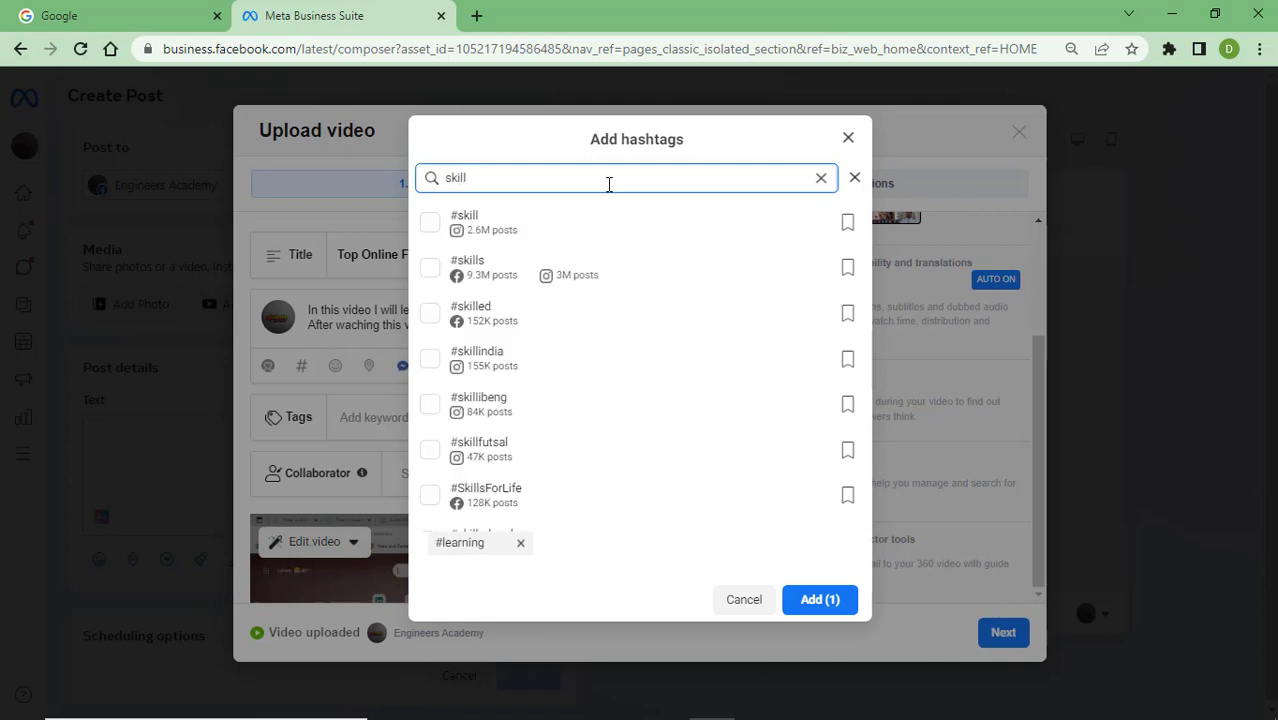
pyautogui.click(430, 222)
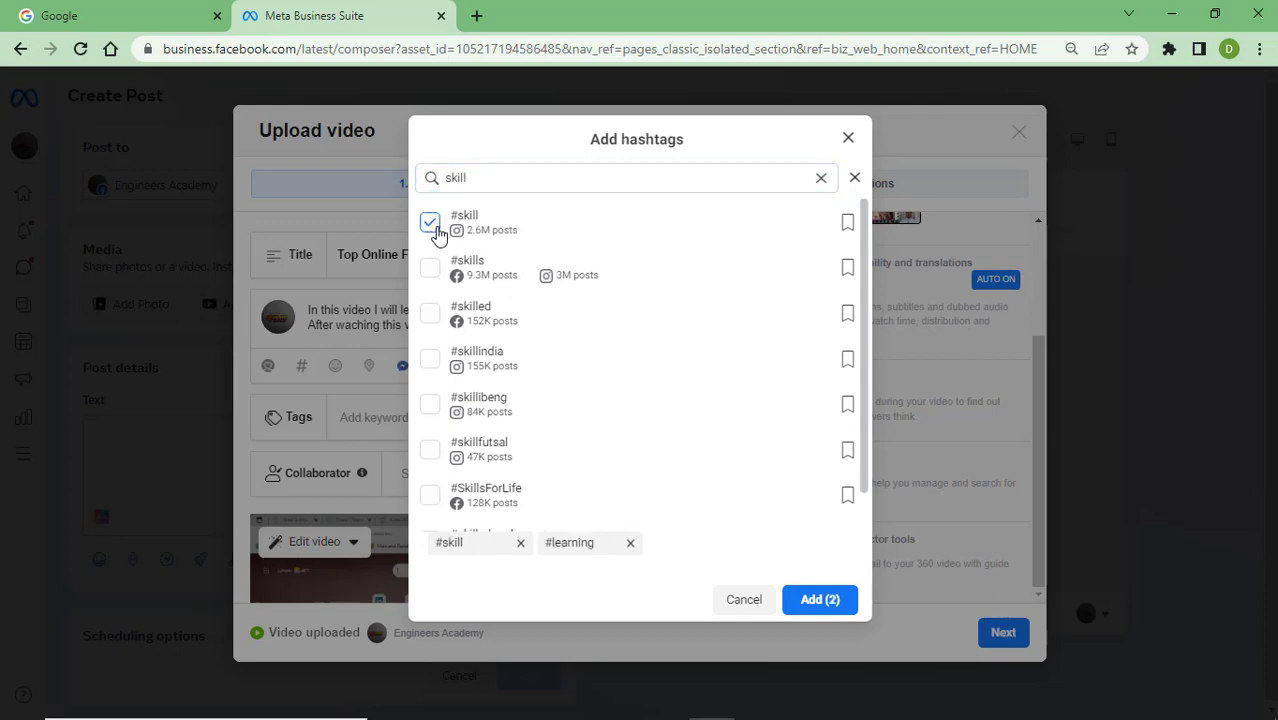
pyautogui.click(822, 600)
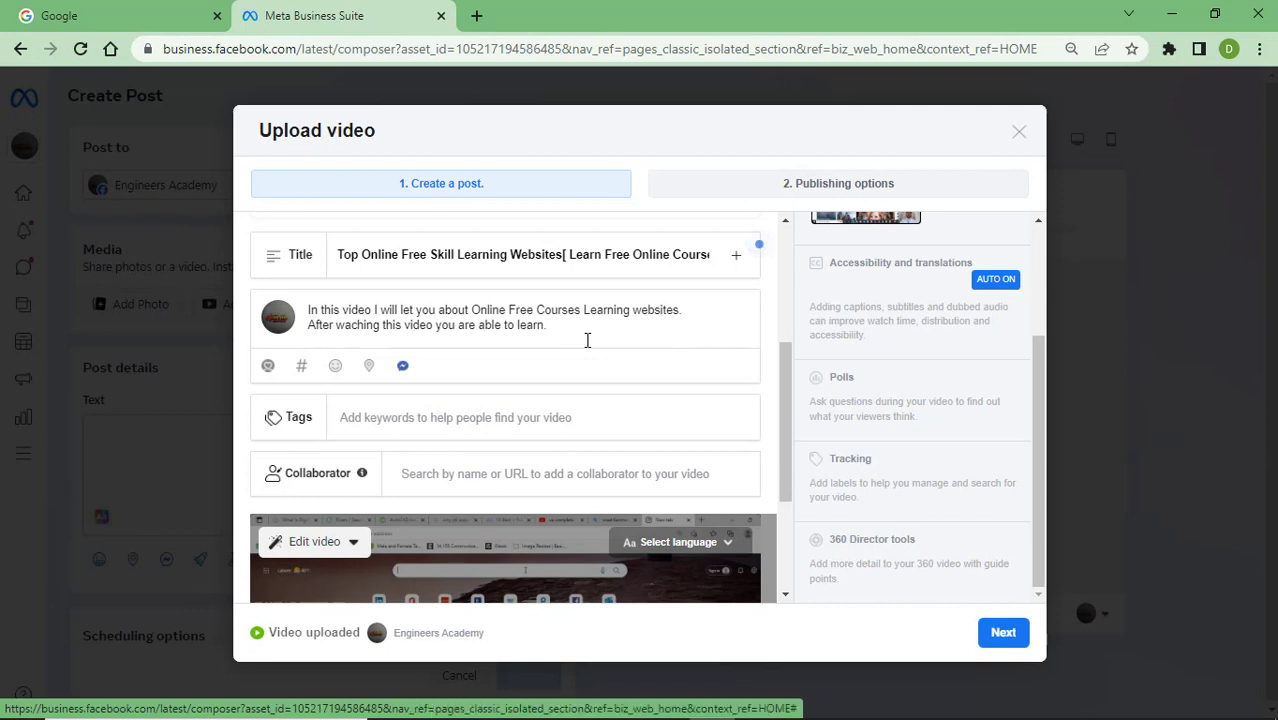
# Try to add the recently used hashtags #learning and #skills to the video description.
pyautogui.click(301, 366)
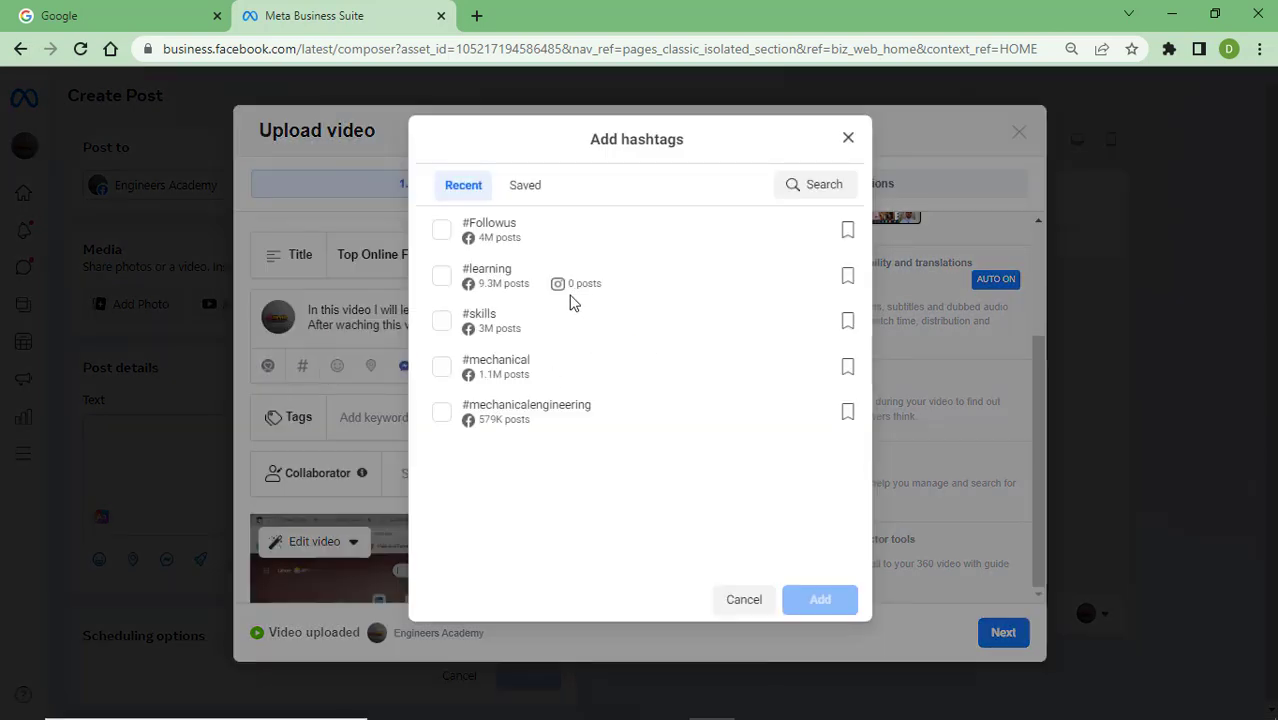
pyautogui.click(442, 277)
pyautogui.click(442, 321)
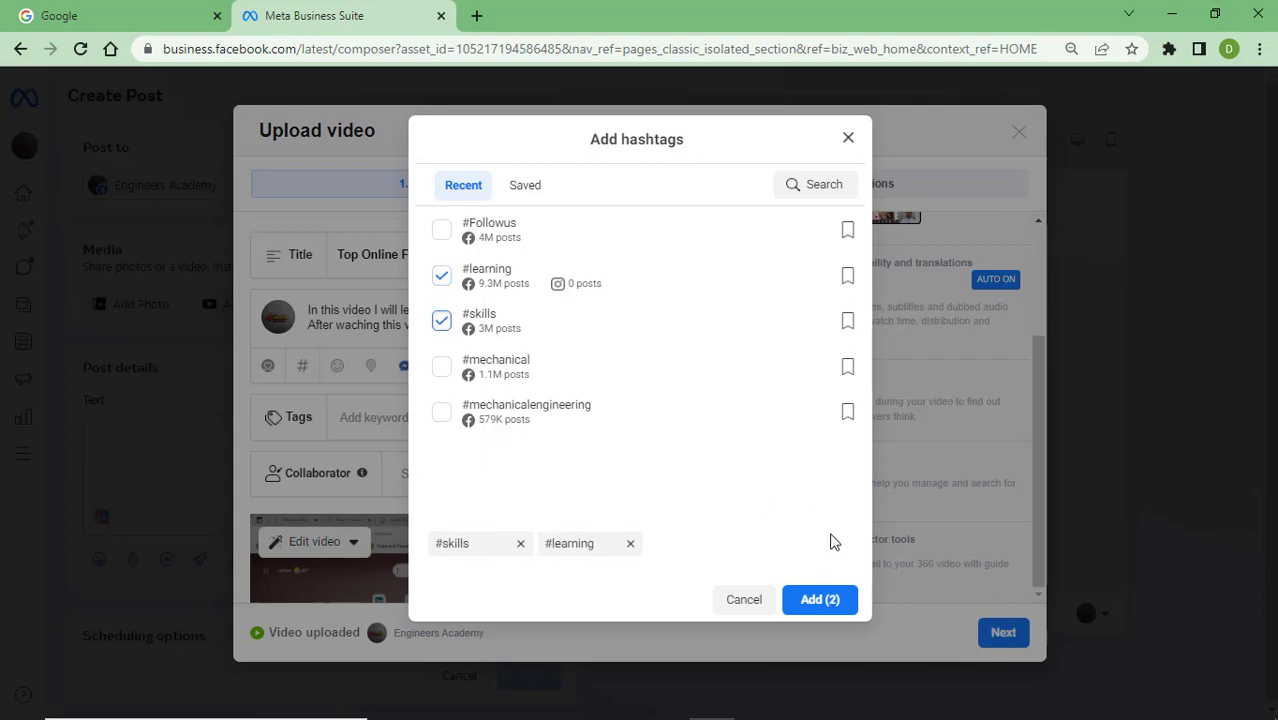
pyautogui.click(823, 605)
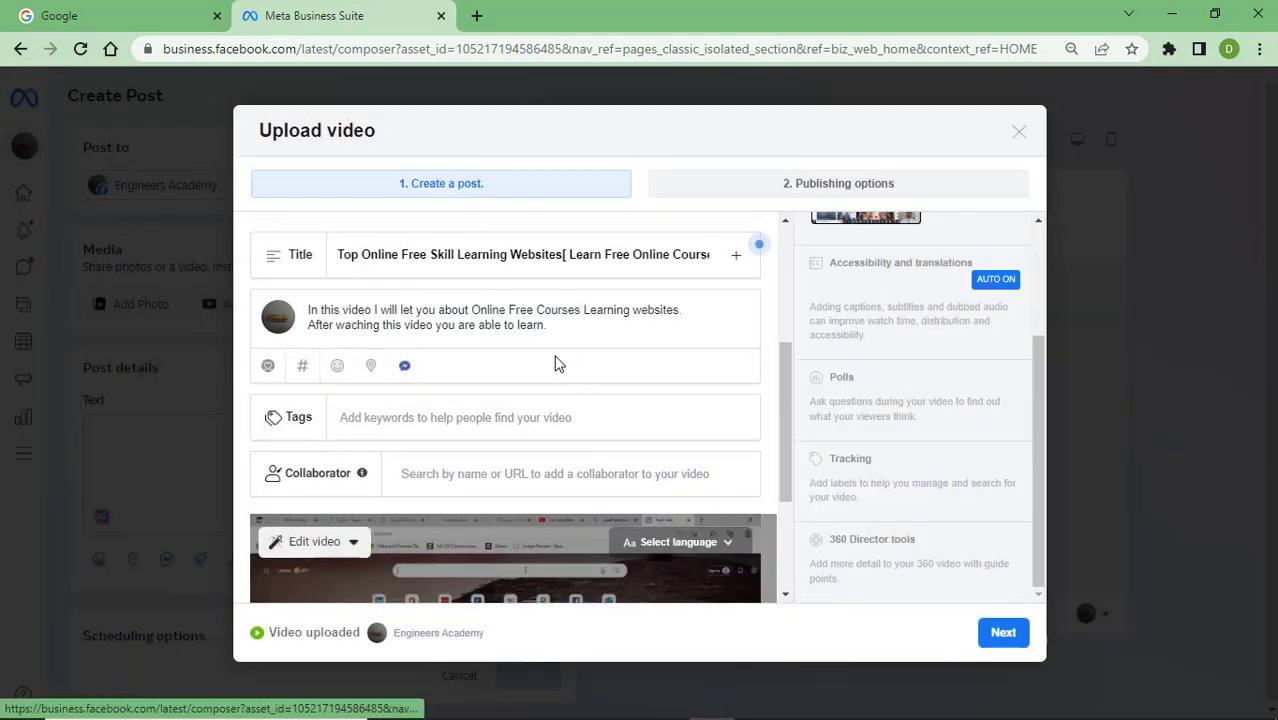
# Look through the tag categories available for the video, including the individual tags under Education & Learning.
pyautogui.scroll(-1, 488, 428)
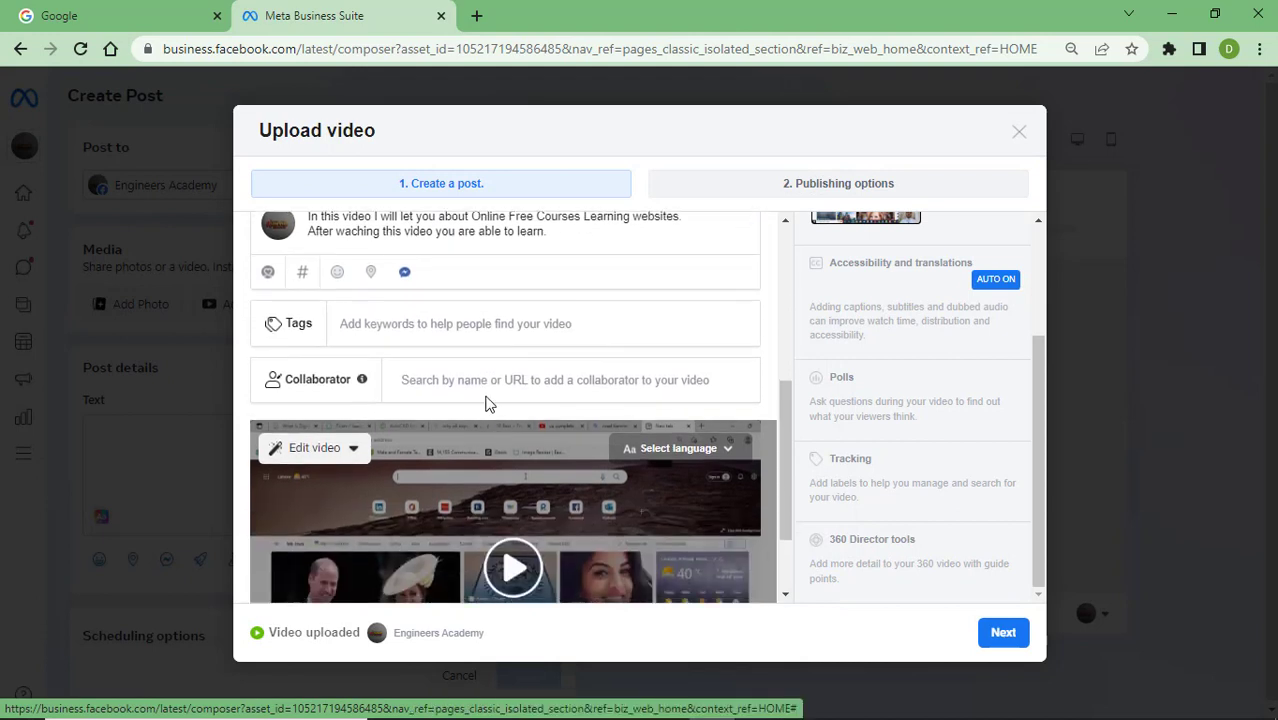
pyautogui.click(448, 326)
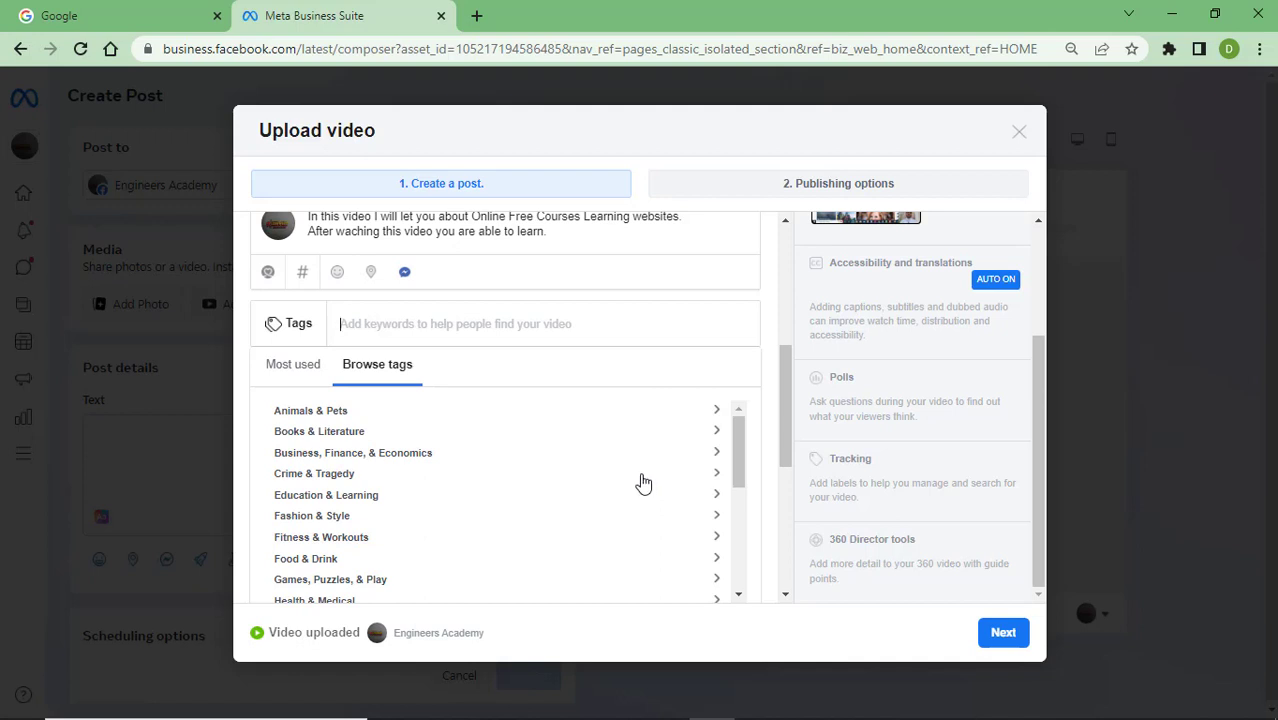
pyautogui.scroll(-1, 636, 487)
pyautogui.scroll(1, 636, 487)
pyautogui.click(716, 497)
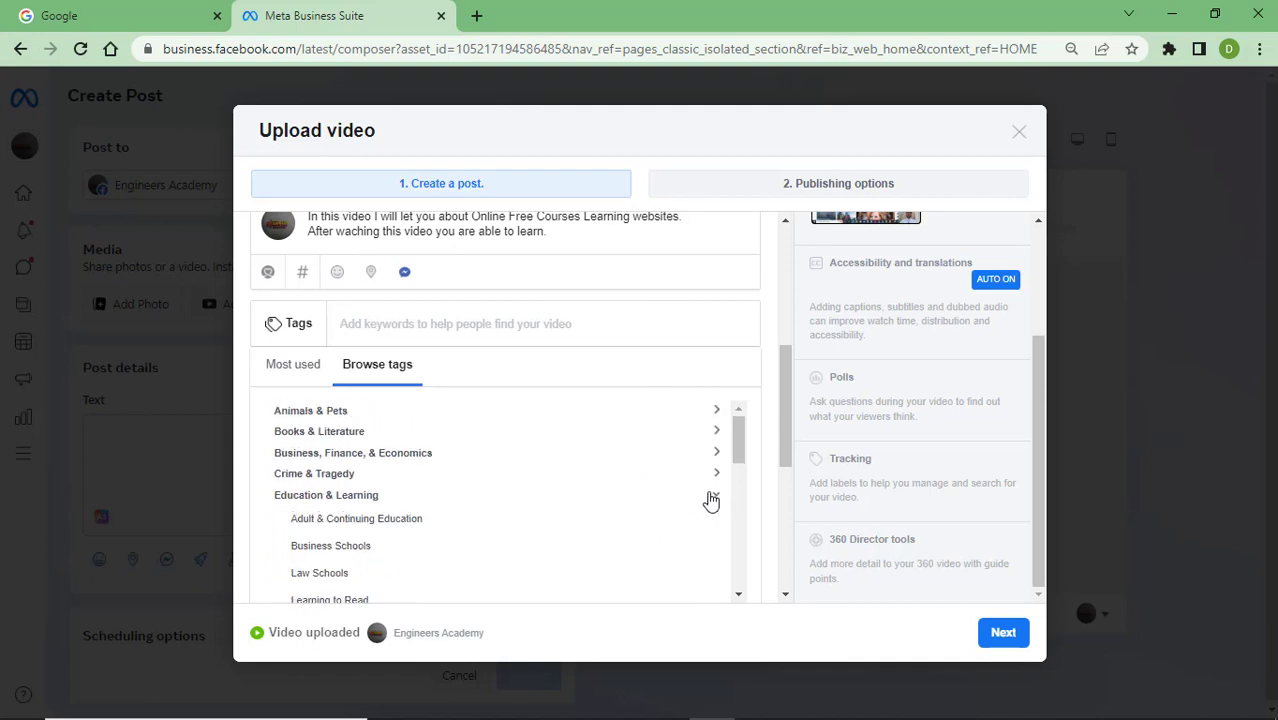
pyautogui.scroll(-1, 352, 566)
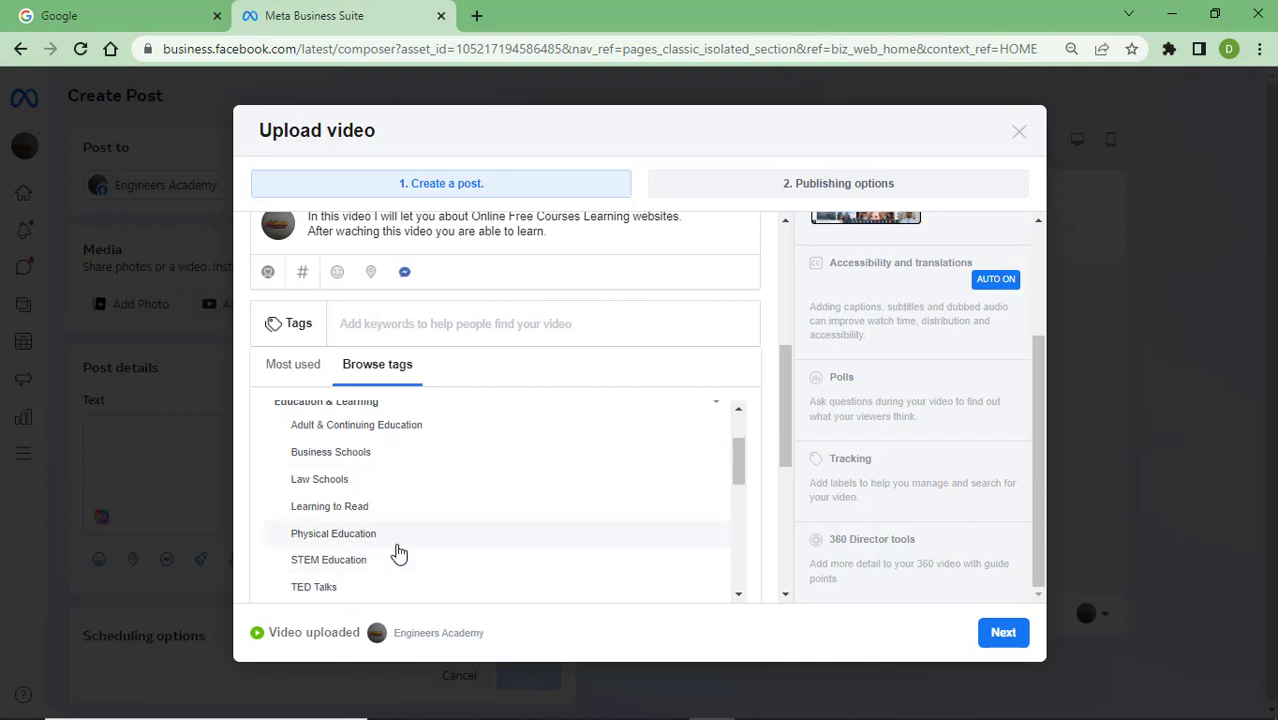
pyautogui.scroll(-2, 399, 551)
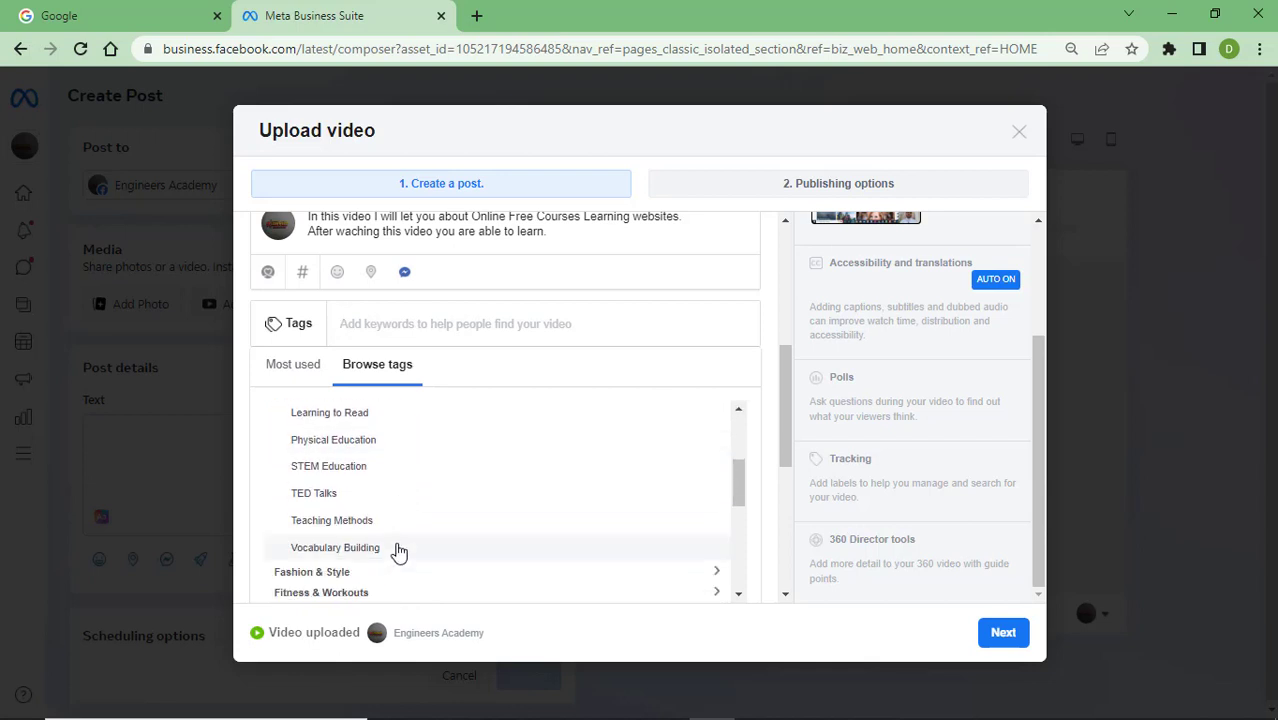
pyautogui.scroll(2, 399, 551)
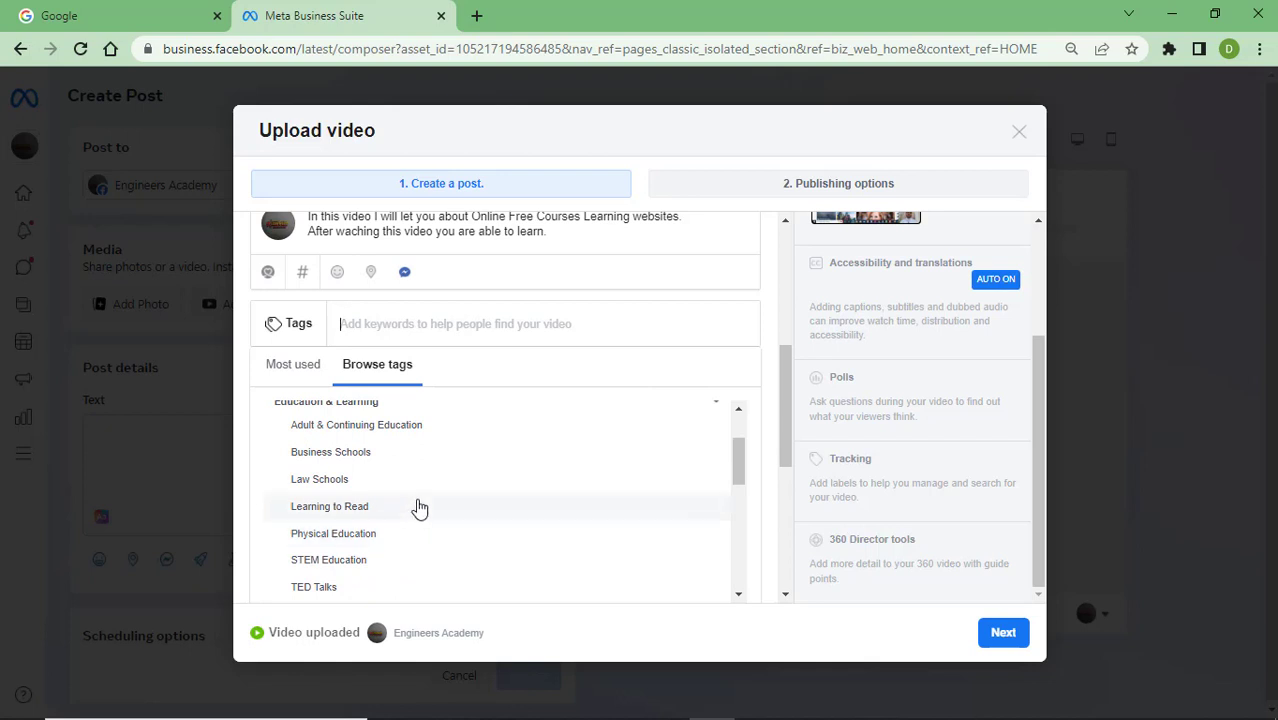
pyautogui.scroll(-2, 419, 509)
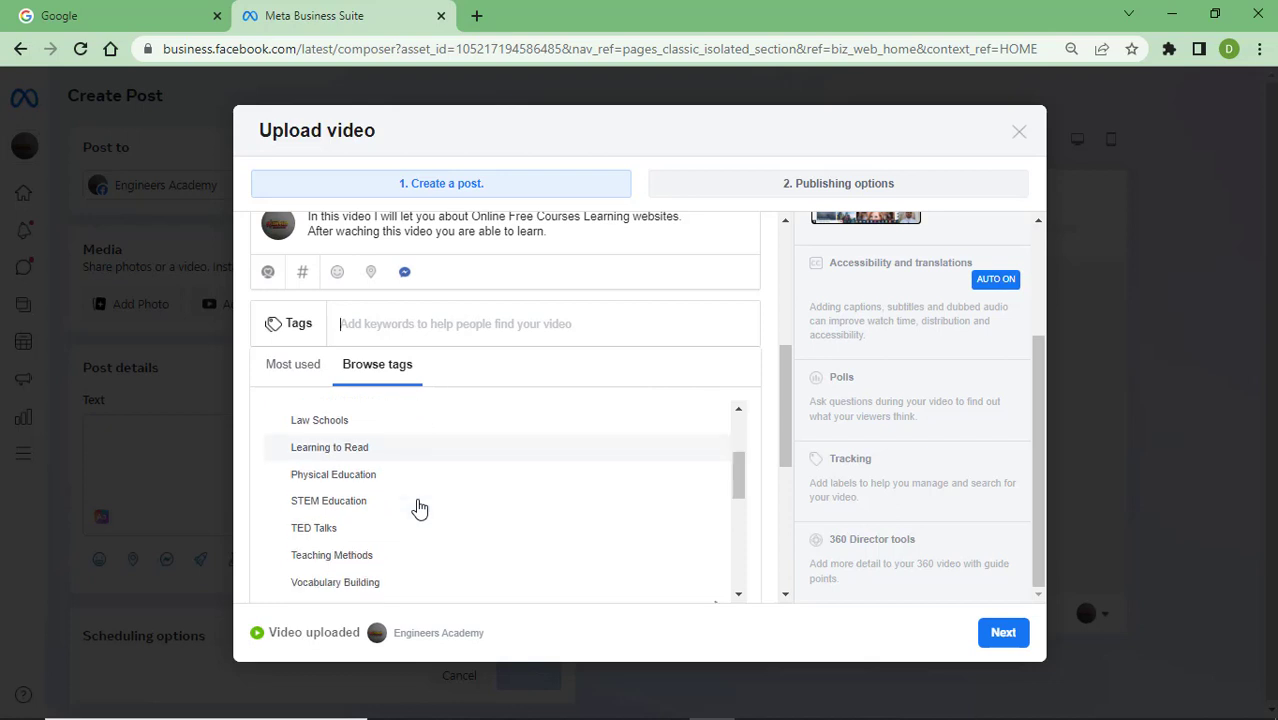
pyautogui.scroll(-4, 419, 509)
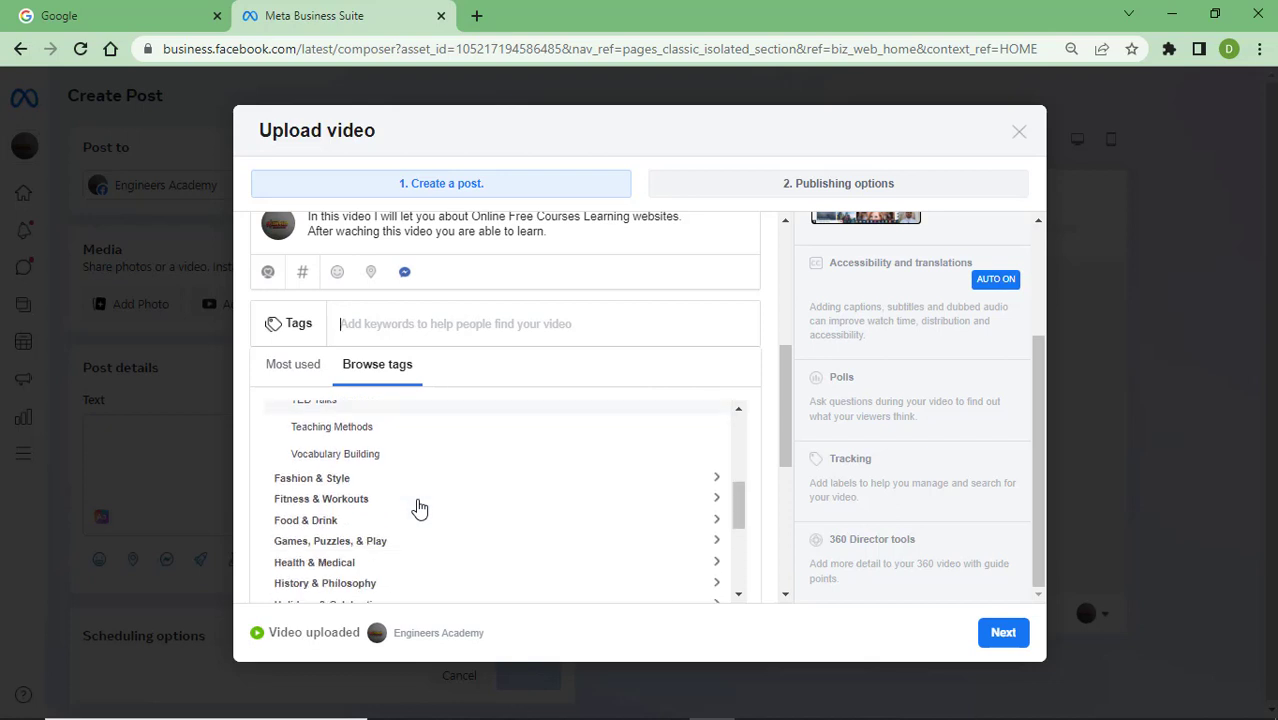
pyautogui.scroll(-3, 419, 509)
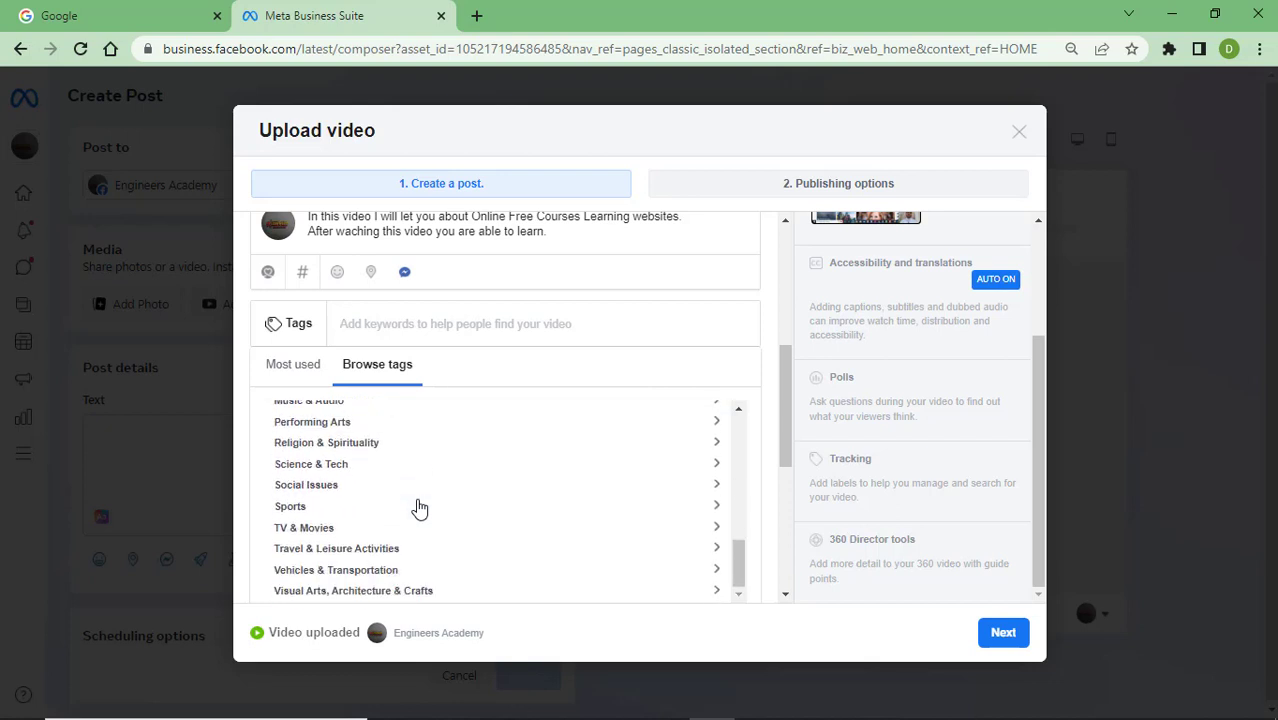
# Add the Learning to Read tag from the Education & Learning category to the video.
pyautogui.scroll(-2, 419, 509)
pyautogui.scroll(4, 419, 509)
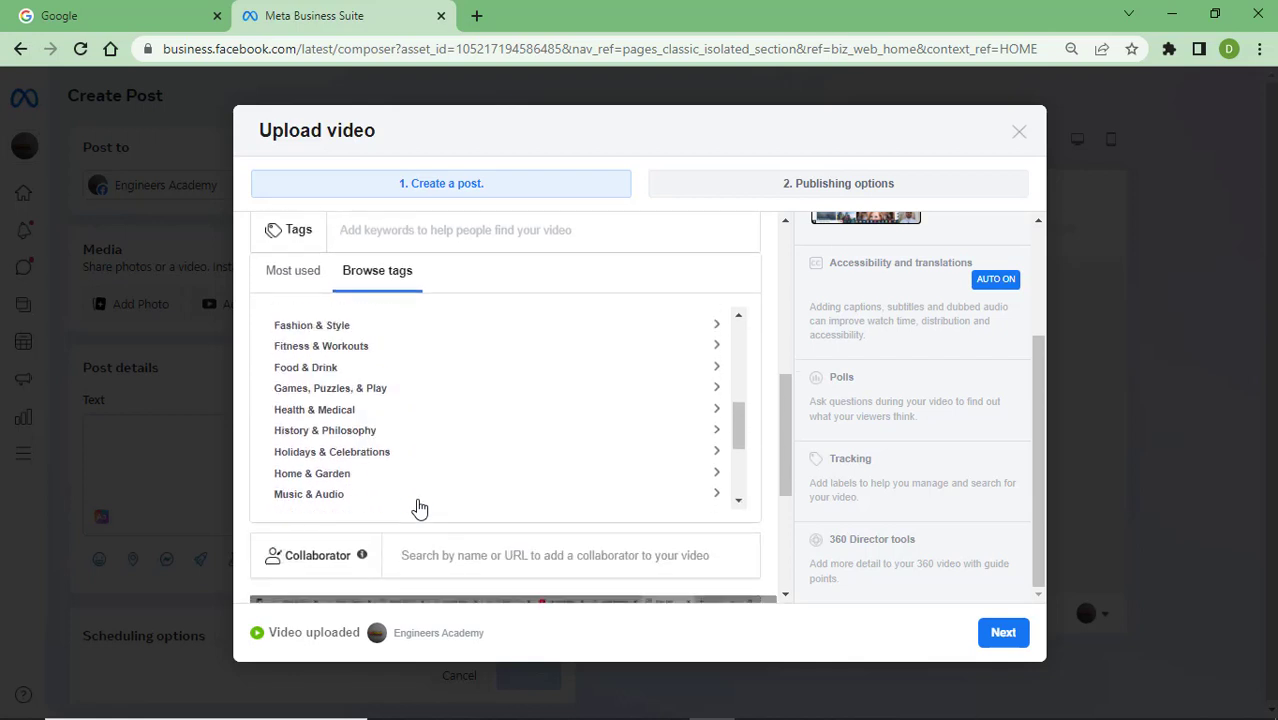
pyautogui.scroll(3, 419, 509)
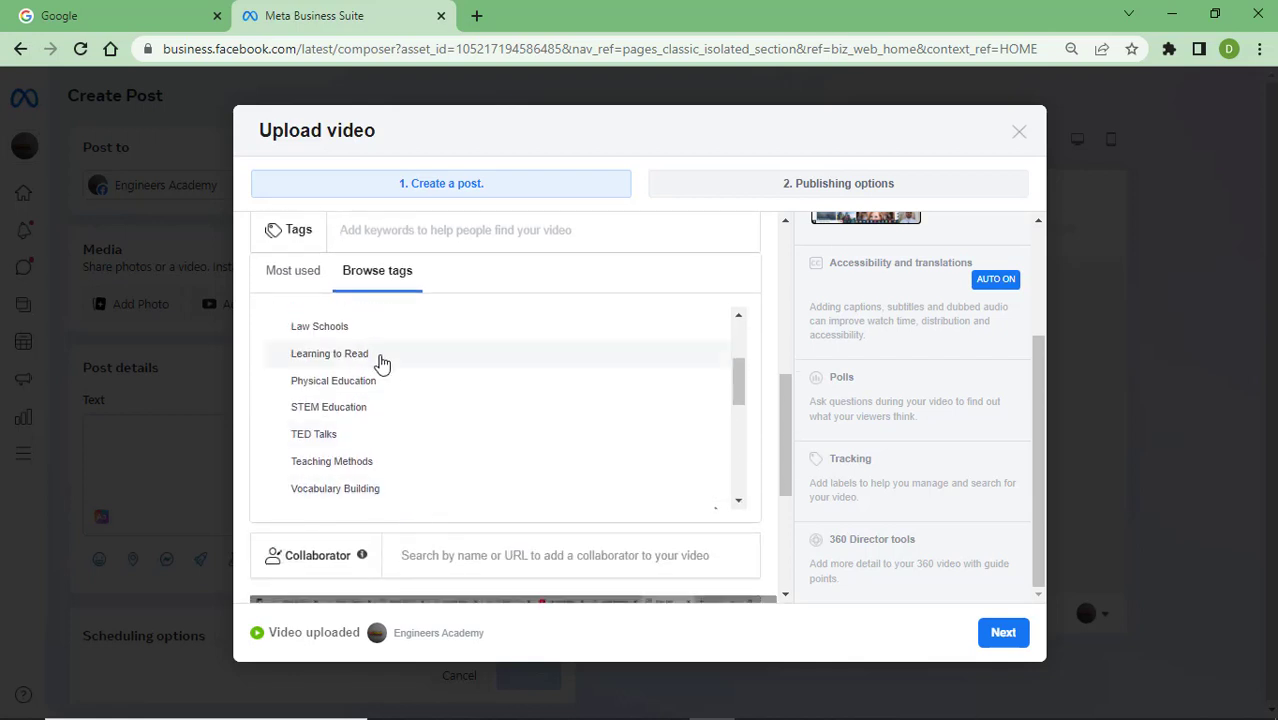
pyautogui.scroll(2, 381, 364)
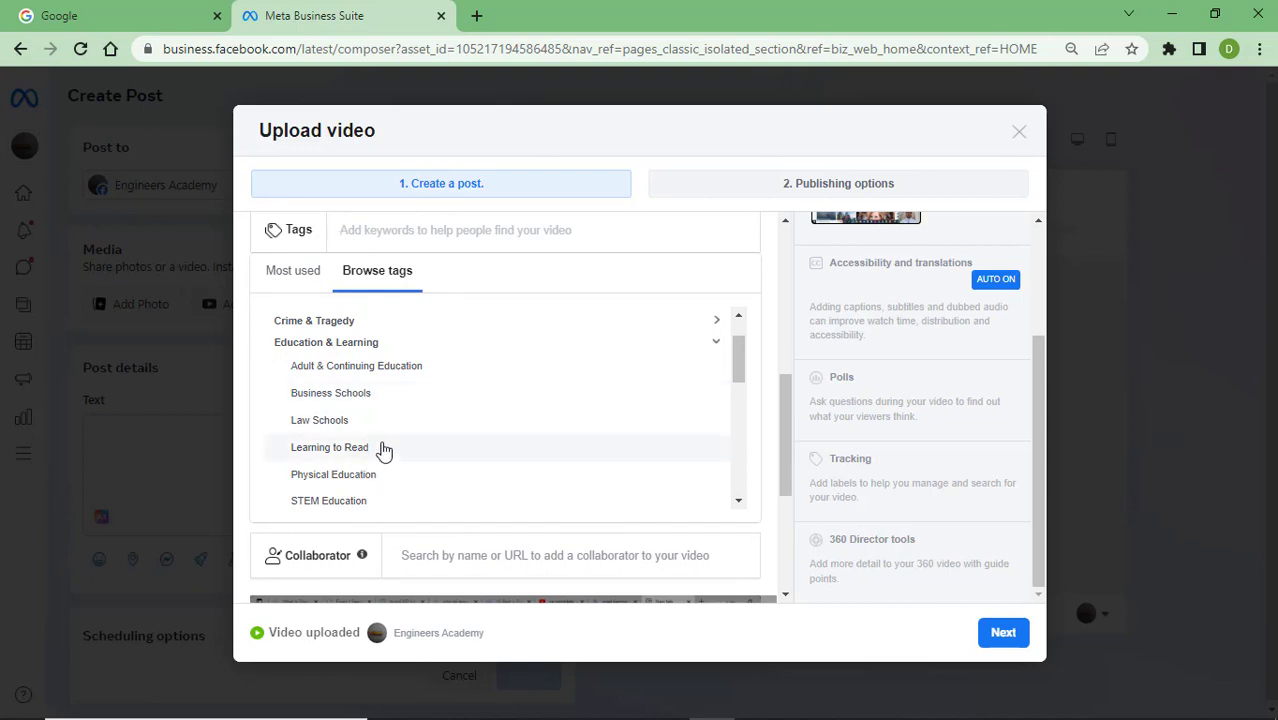
pyautogui.click(381, 448)
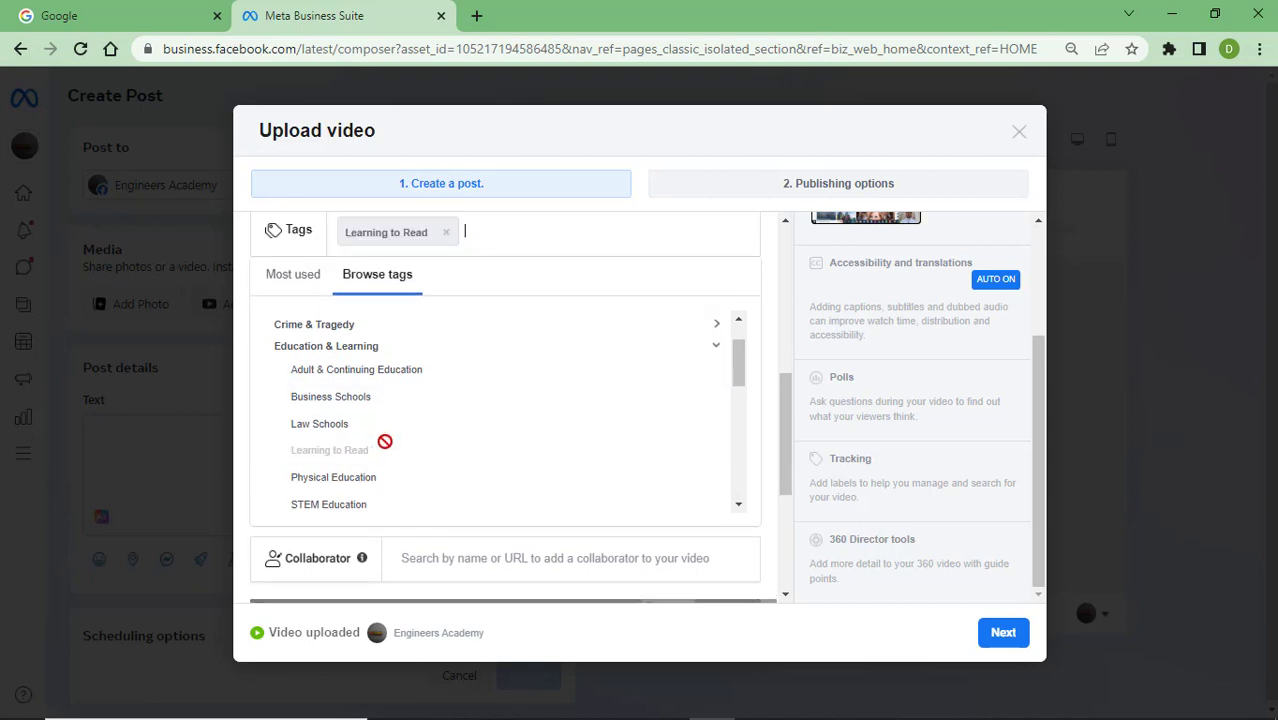
# Add the Adult & Continuing Education and Teaching Methods tags from Education & Learning to the video.
pyautogui.scroll(1, 416, 444)
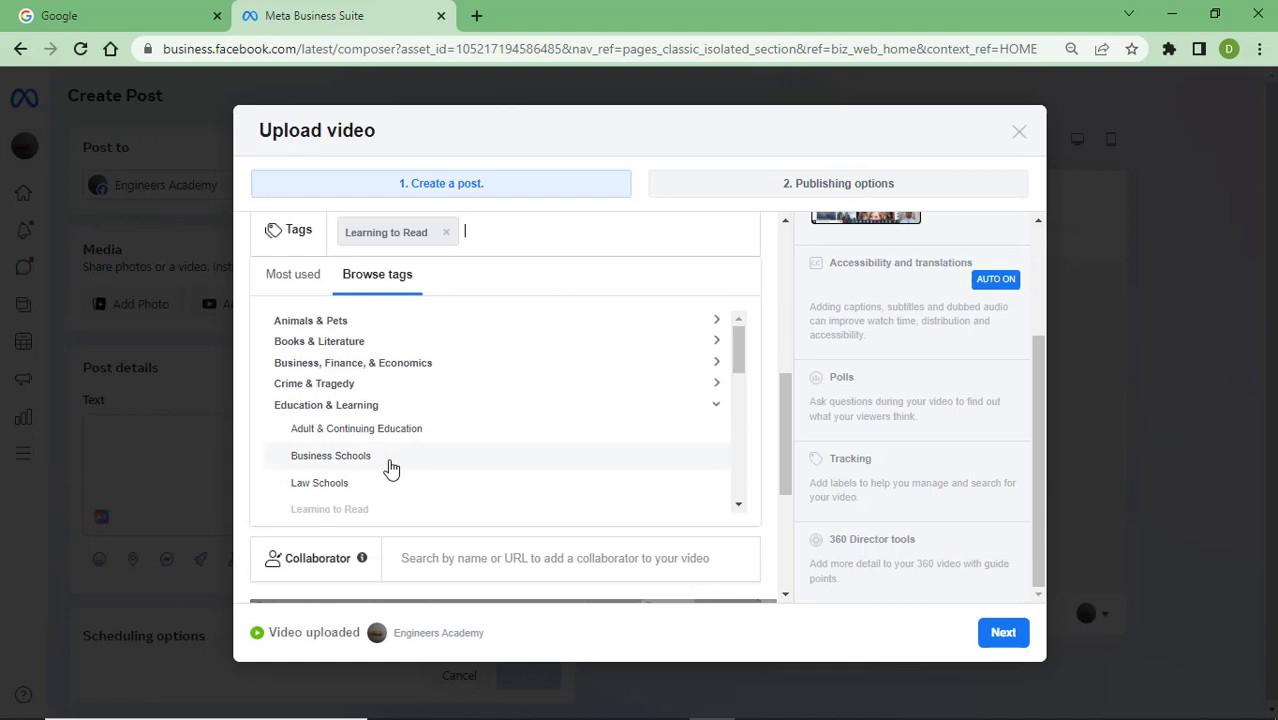
pyautogui.click(395, 431)
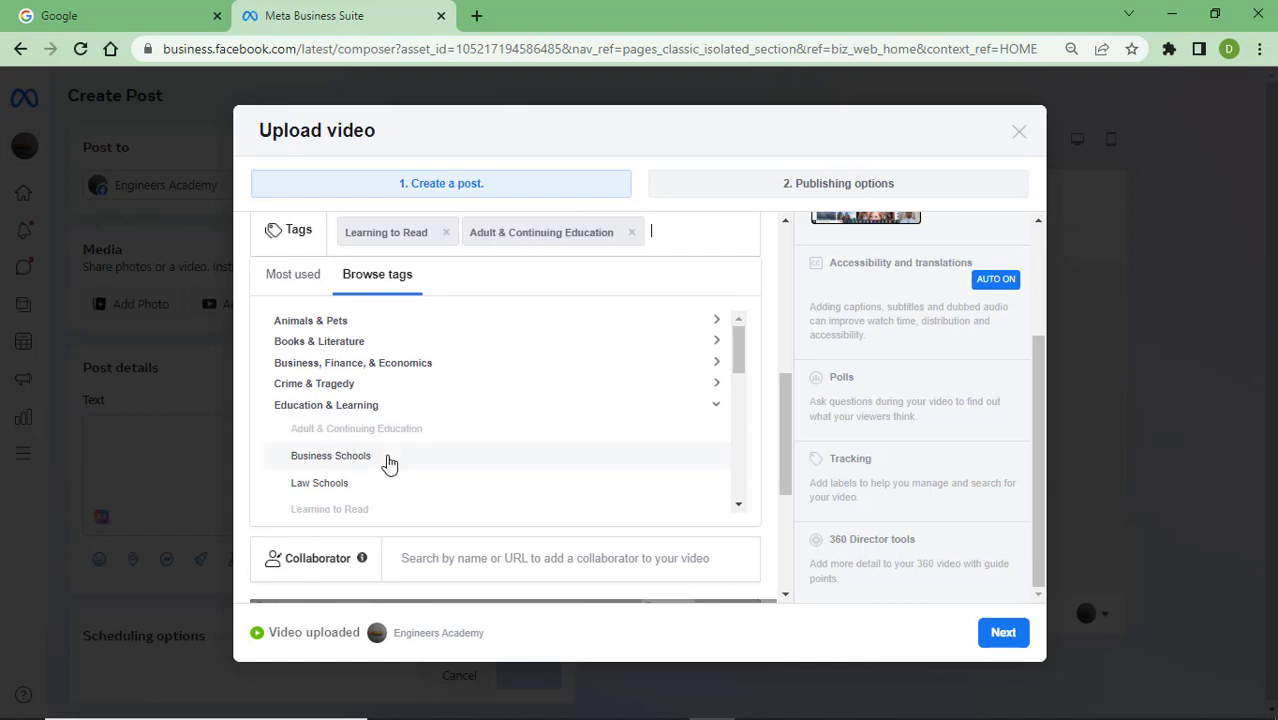
pyautogui.scroll(-2, 389, 463)
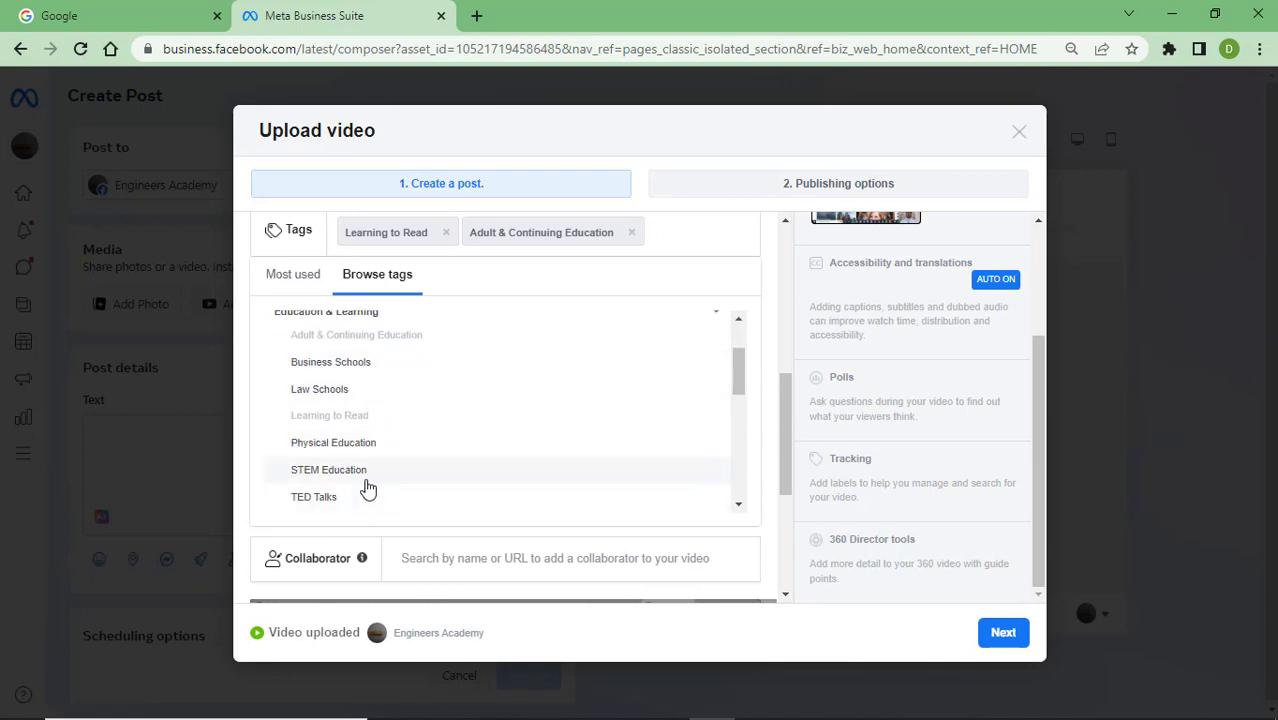
pyautogui.scroll(-1, 368, 475)
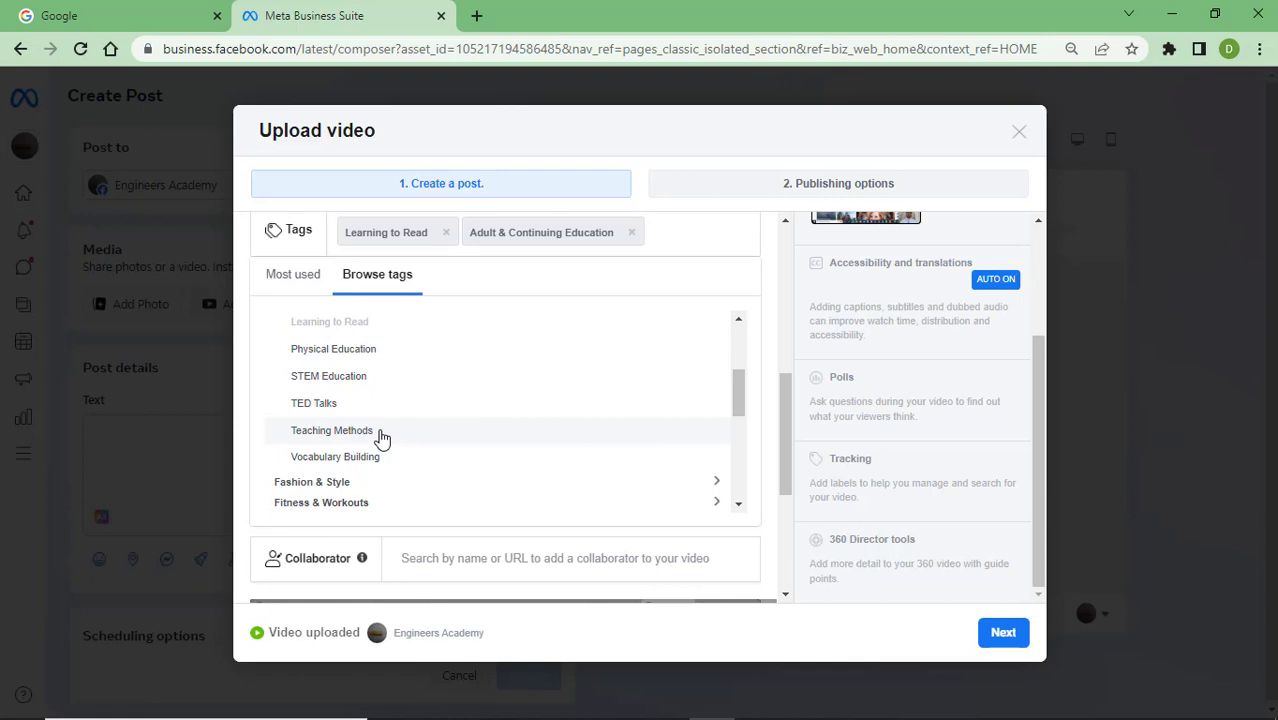
pyautogui.click(331, 430)
# Expand the Science & Tech tag category and add its Education Technology tag to the video.
pyautogui.scroll(-1, 402, 486)
pyautogui.scroll(-1, 402, 487)
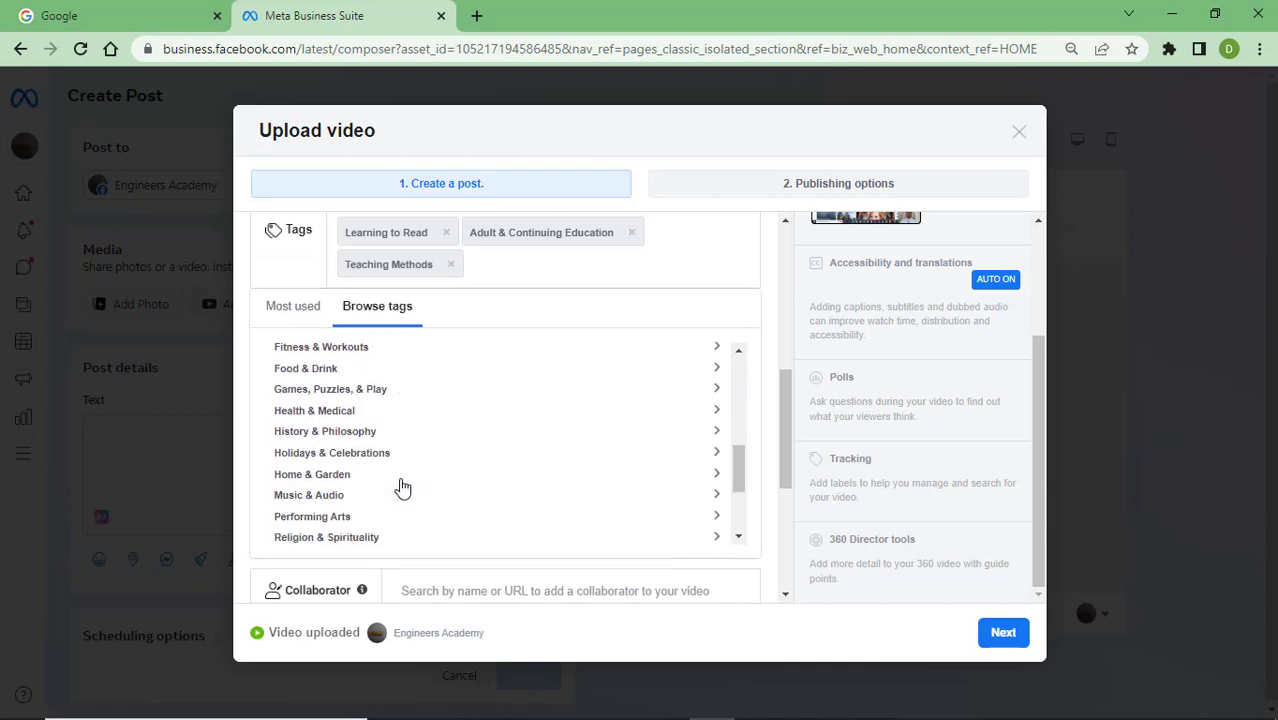
pyautogui.scroll(-1, 402, 486)
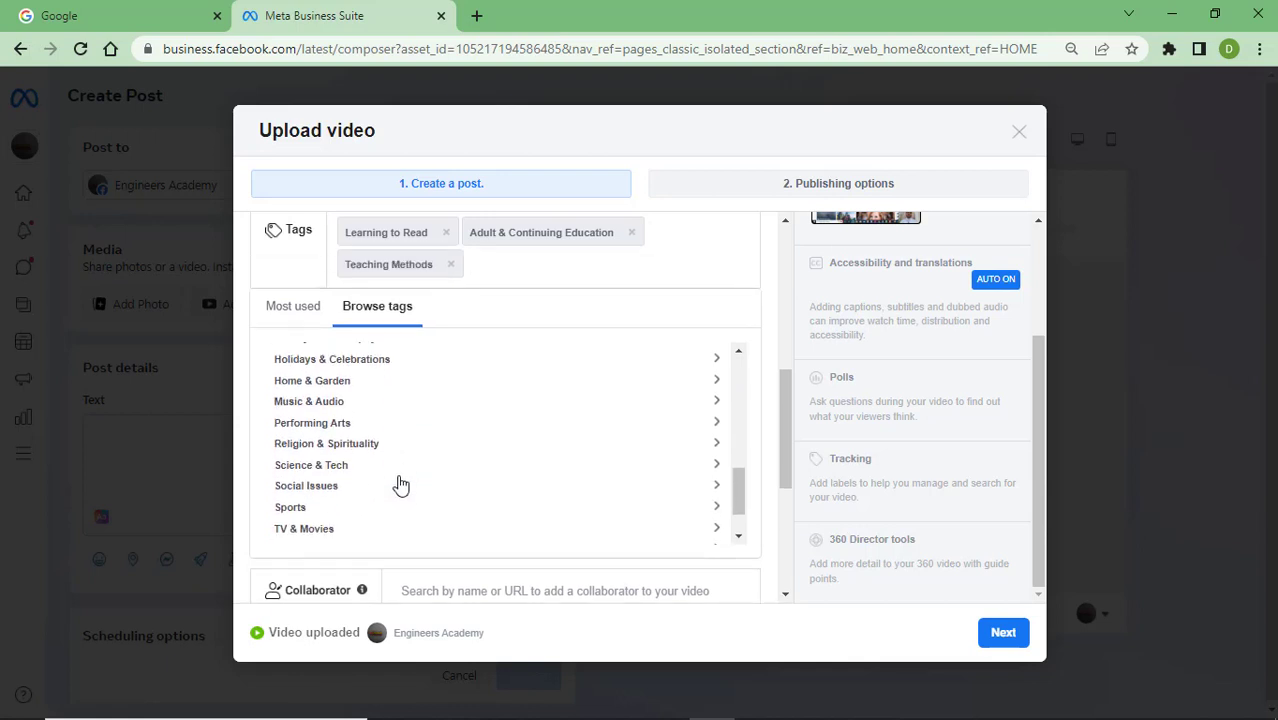
pyautogui.click(428, 466)
pyautogui.scroll(-4, 427, 466)
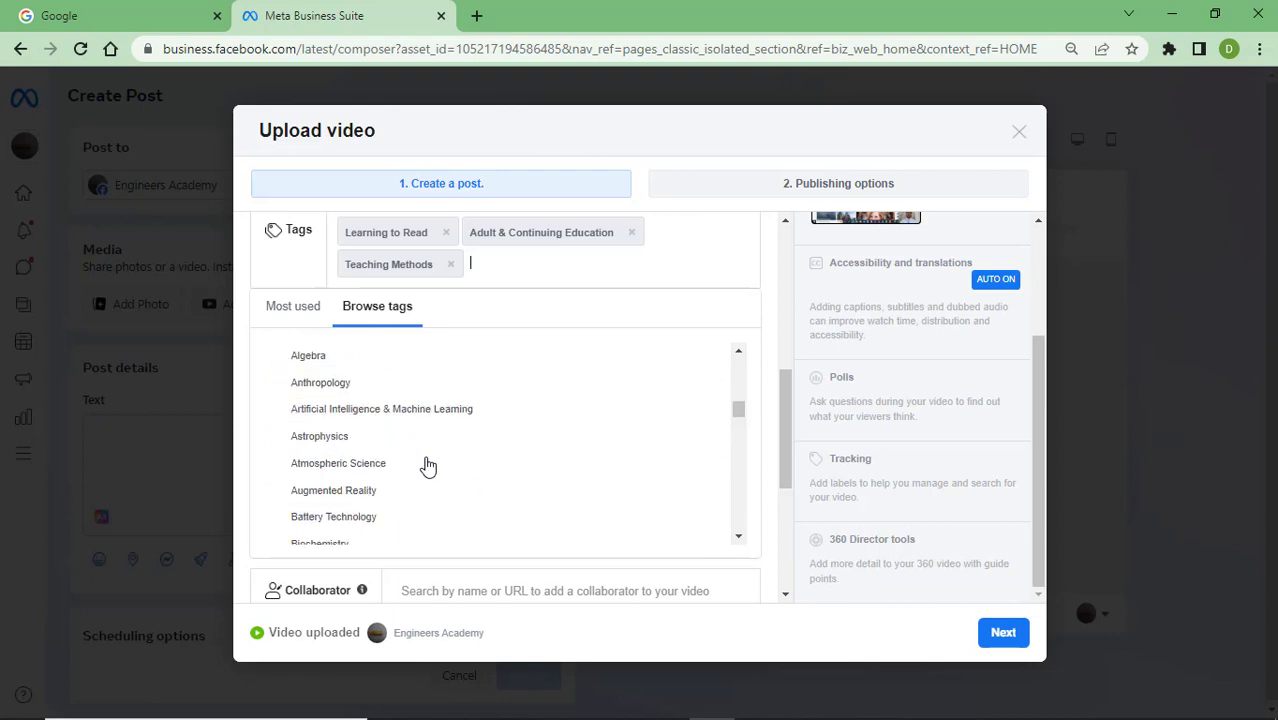
pyautogui.scroll(-5, 427, 466)
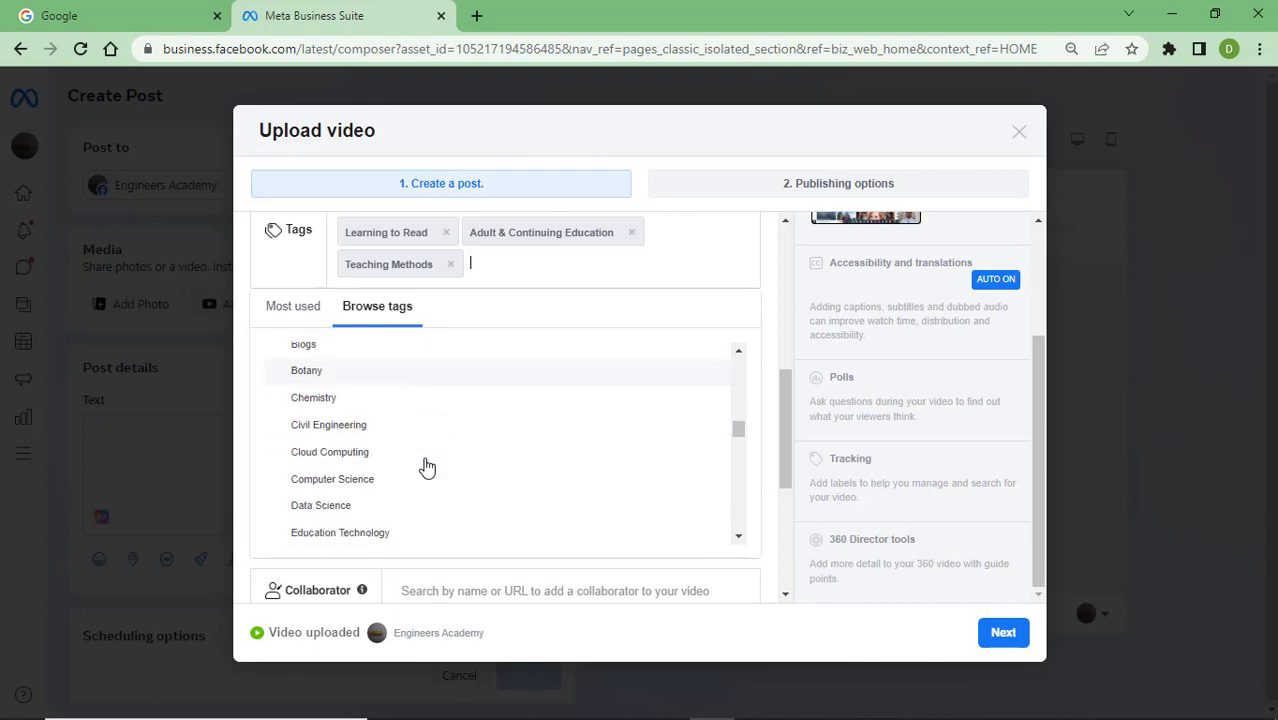
pyautogui.scroll(2, 422, 465)
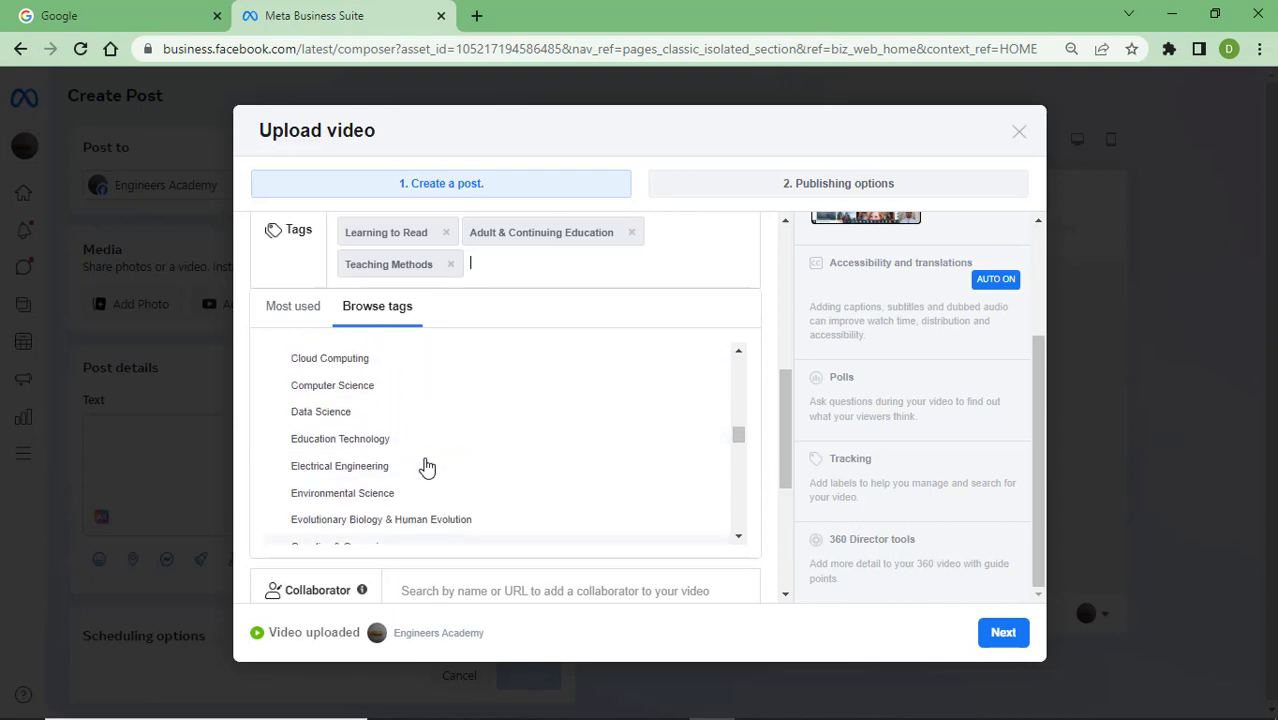
pyautogui.click(374, 440)
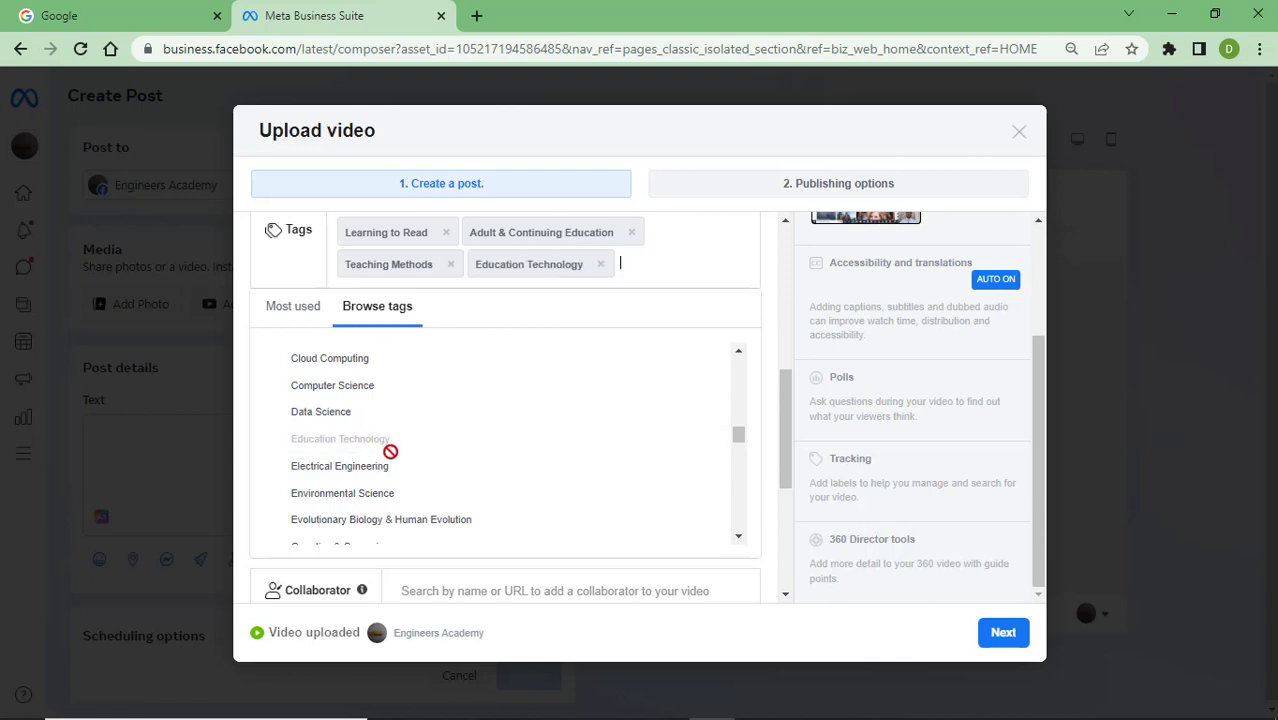
# Look through the remaining Science & Tech tags, then add Business Schools and Physical Education from the Education & Learning category.
pyautogui.scroll(-3, 385, 450)
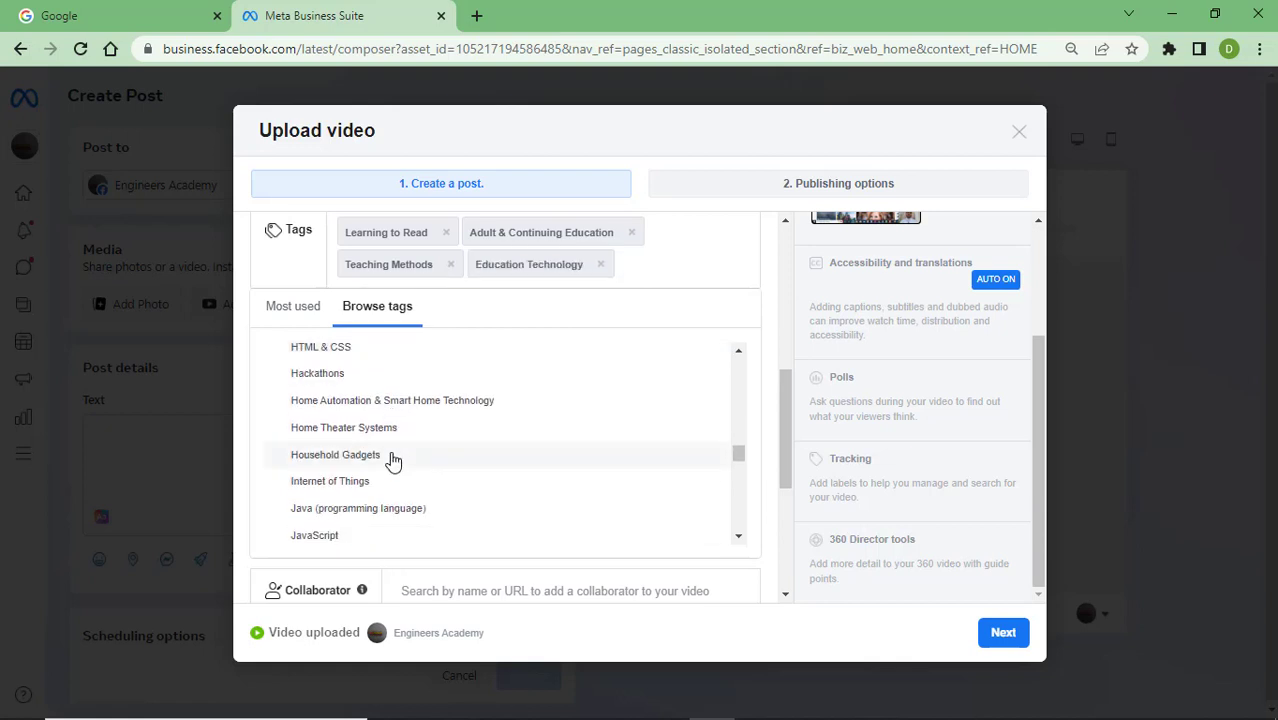
pyautogui.scroll(-6, 393, 460)
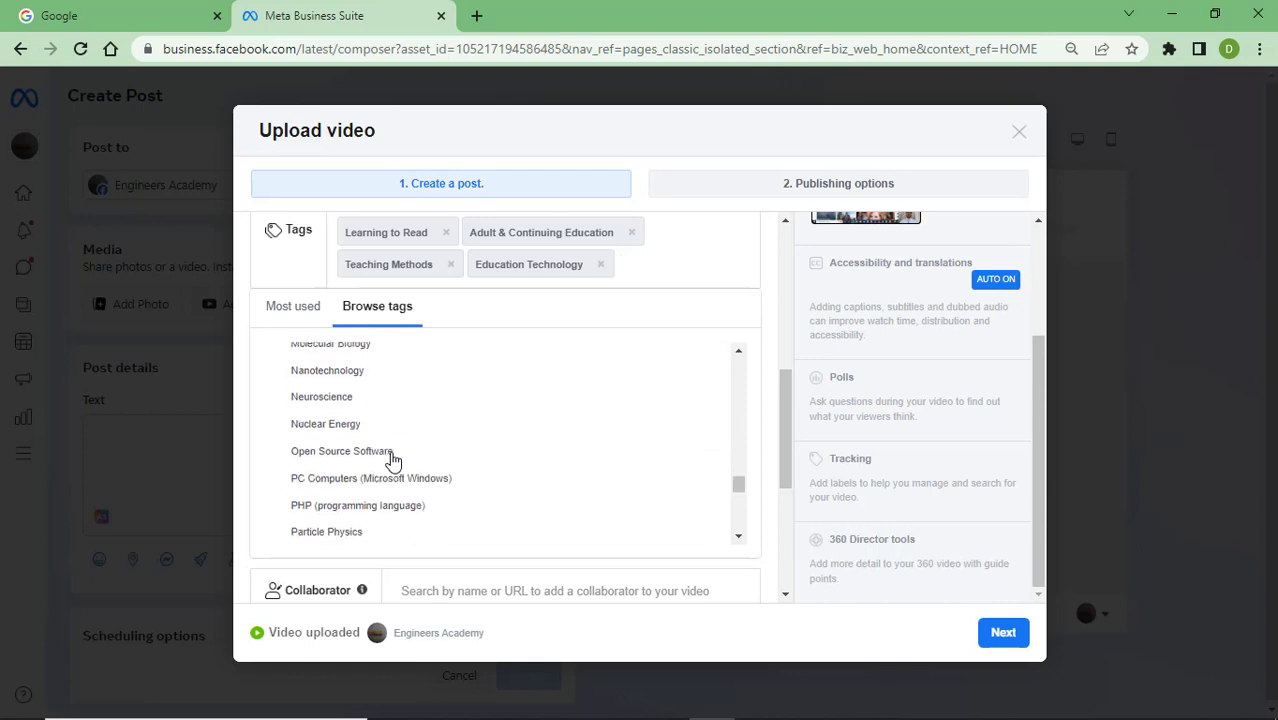
pyautogui.scroll(-10, 393, 460)
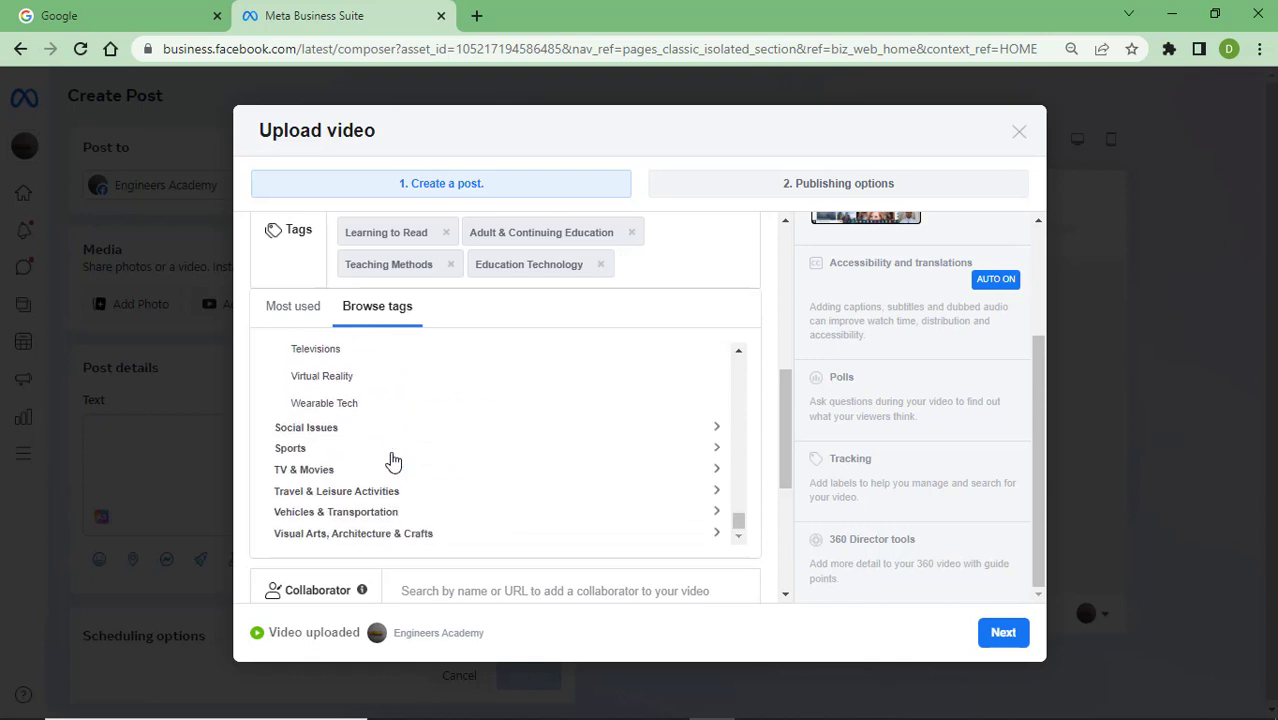
pyautogui.scroll(-1, 393, 460)
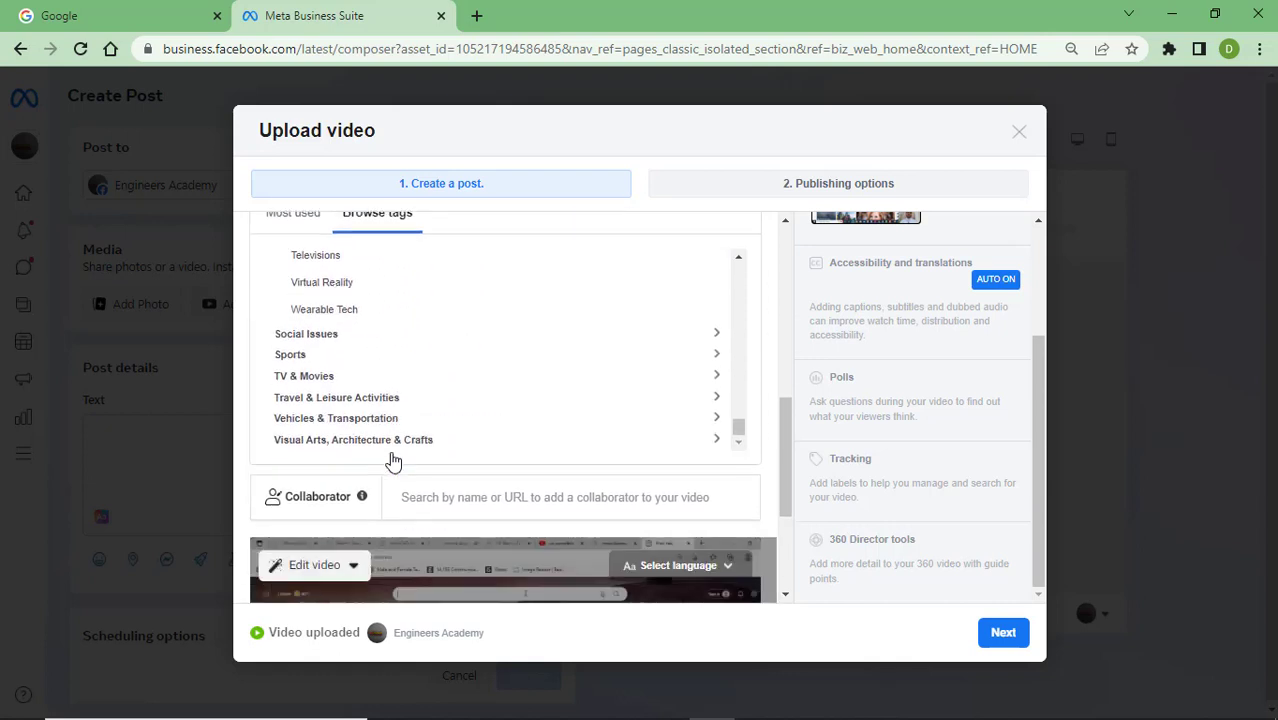
pyautogui.scroll(20, 462, 407)
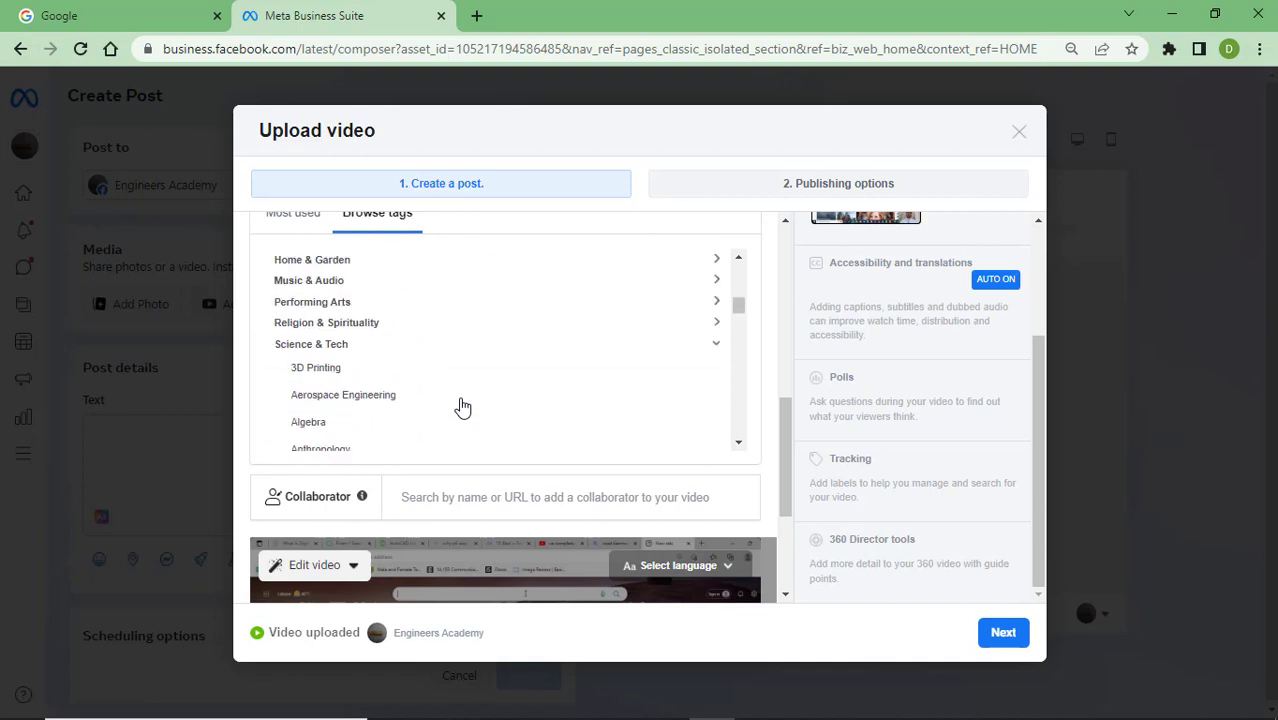
pyautogui.scroll(5, 462, 407)
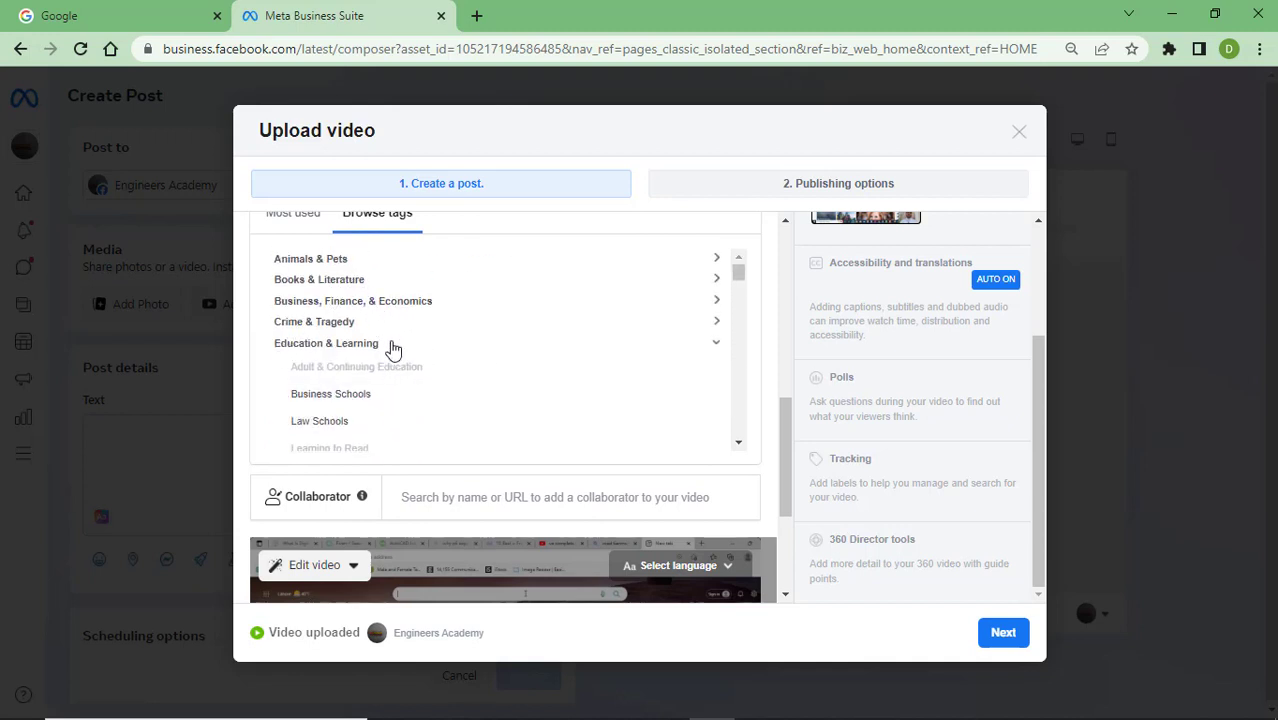
pyautogui.scroll(-1, 393, 348)
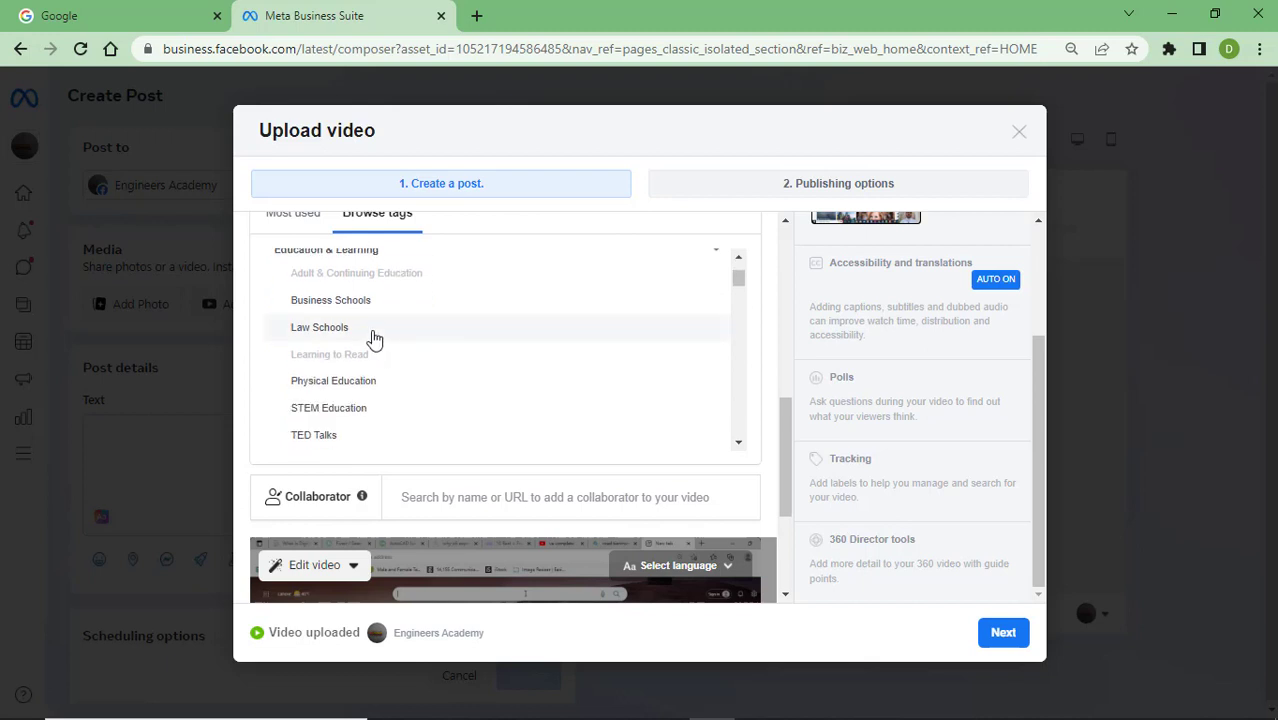
pyautogui.click(368, 312)
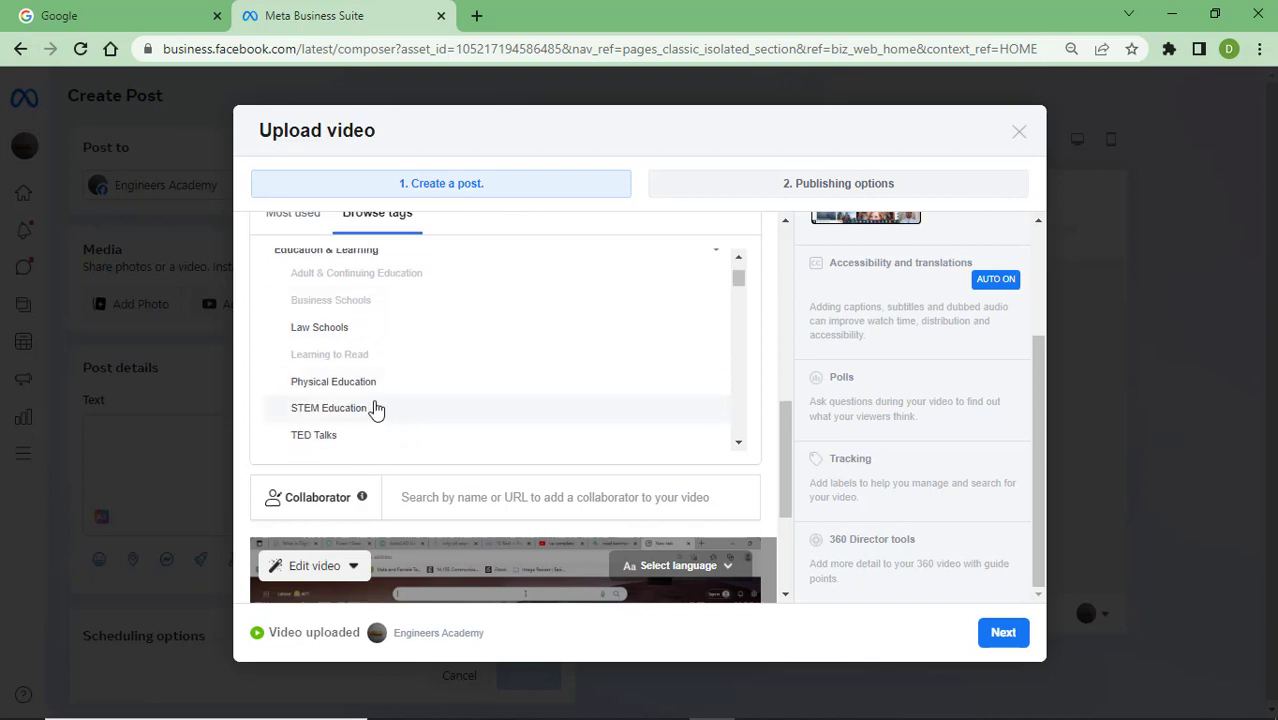
pyautogui.scroll(-1, 379, 392)
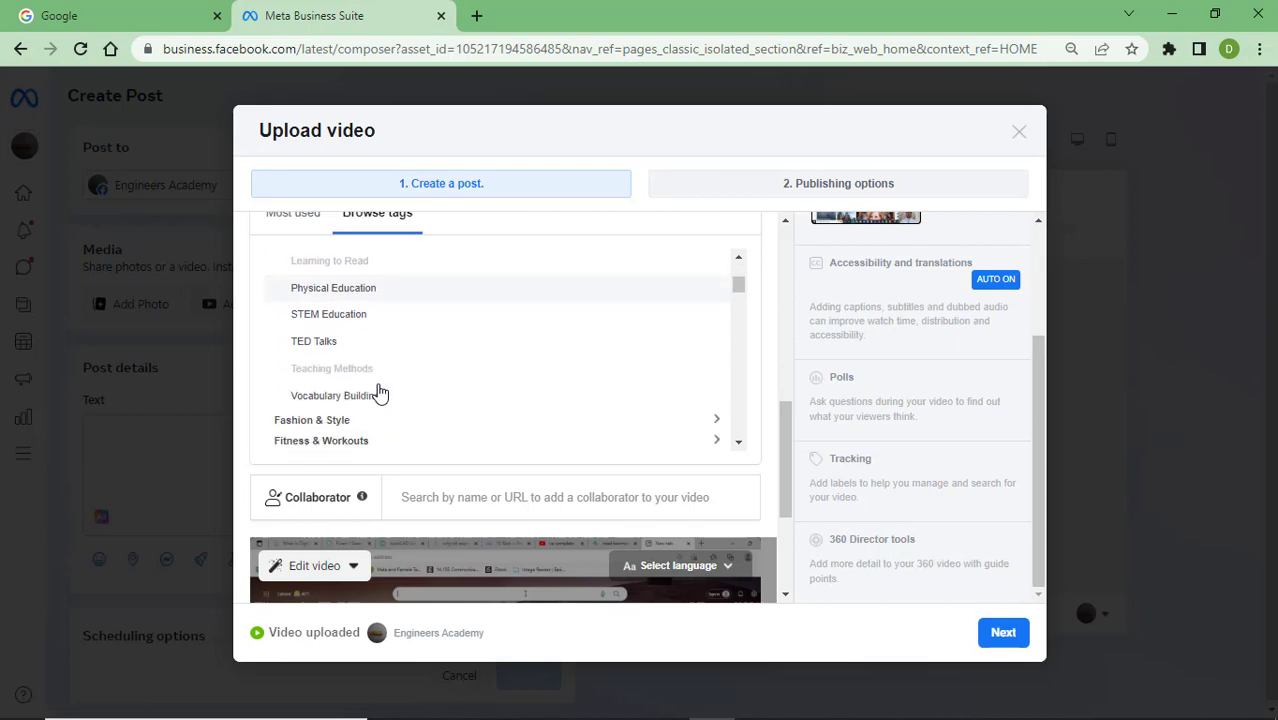
pyautogui.click(417, 287)
# Create a new custom tag "skills" for the video.
pyautogui.scroll(2, 573, 445)
pyautogui.scroll(3, 573, 445)
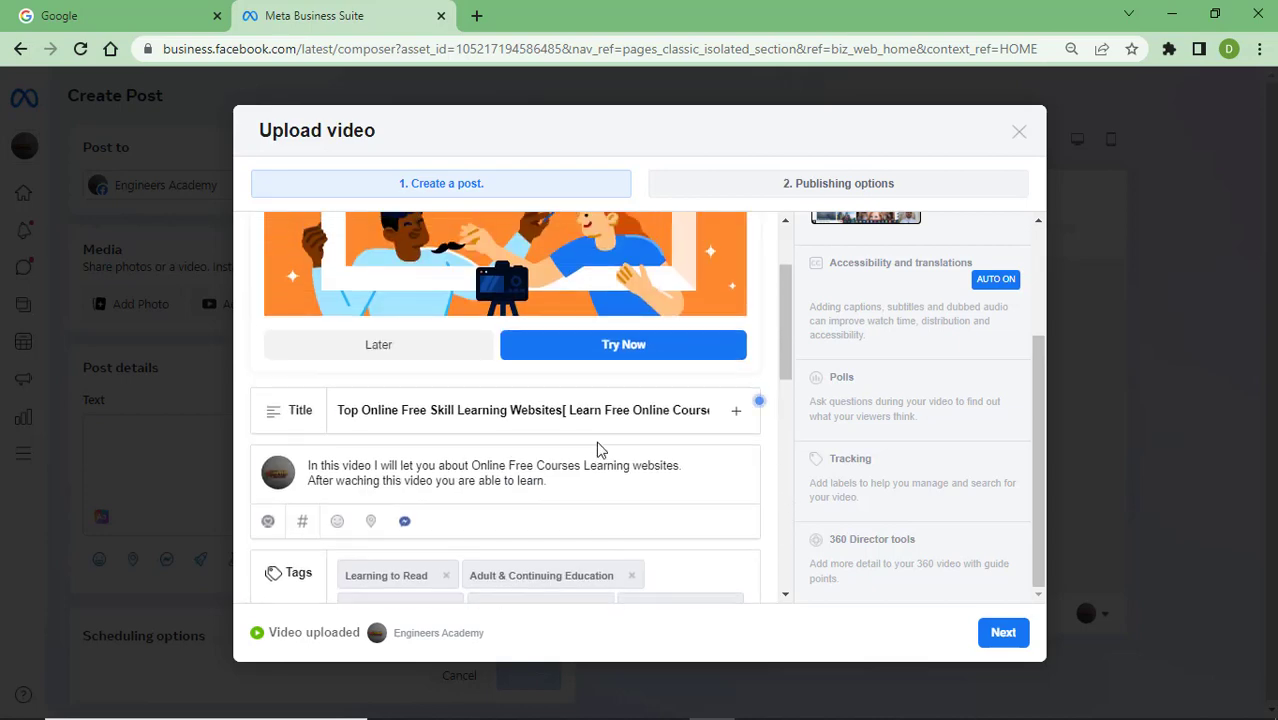
pyautogui.scroll(-2, 598, 449)
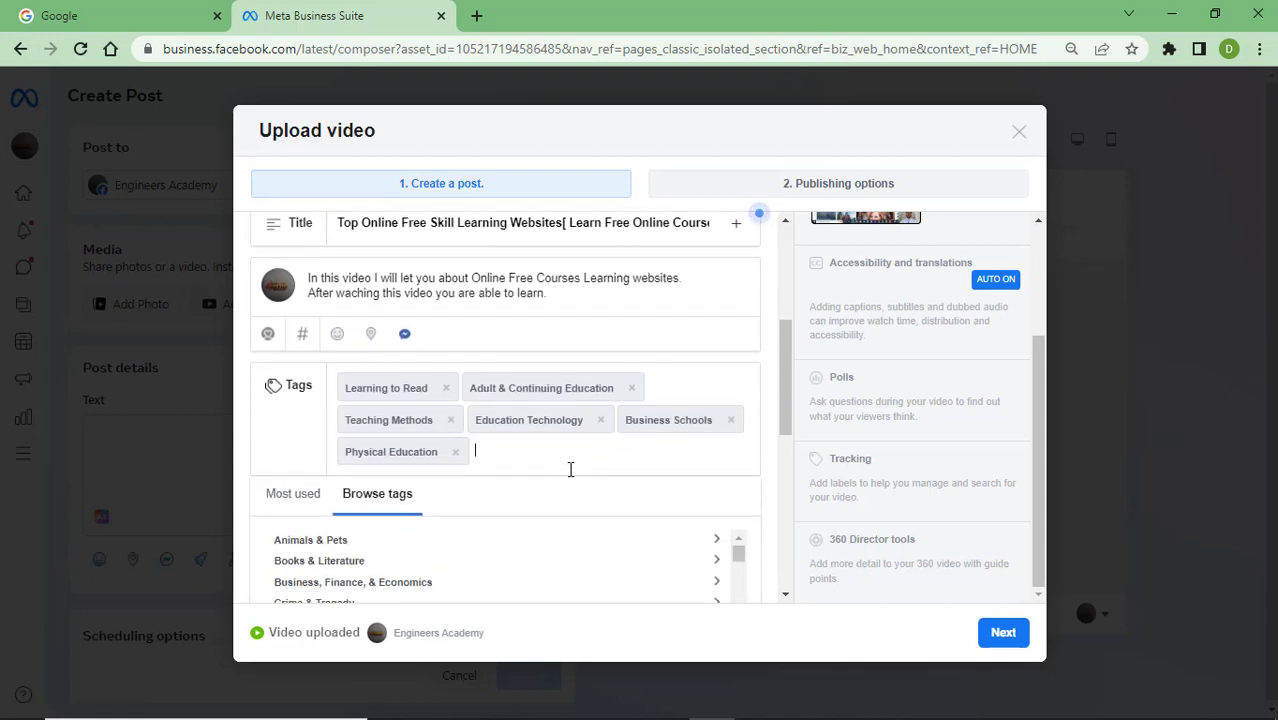
pyautogui.write('ski')
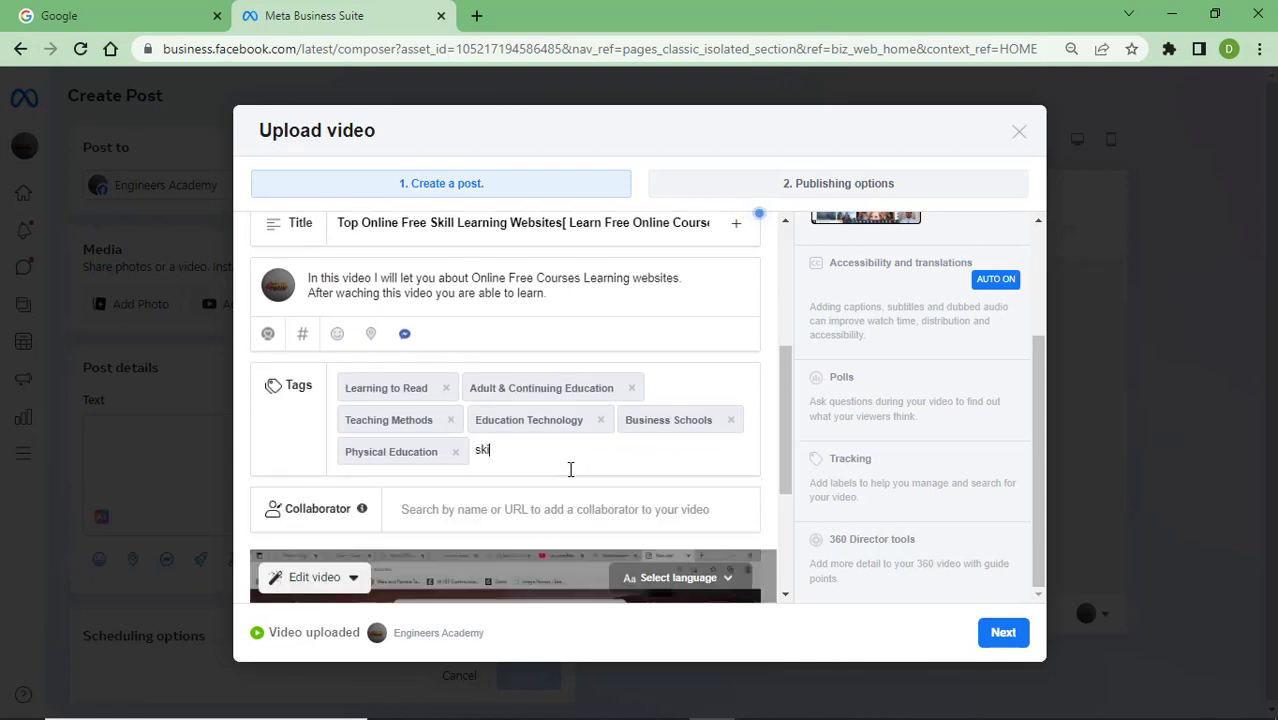
pyautogui.write('lls')
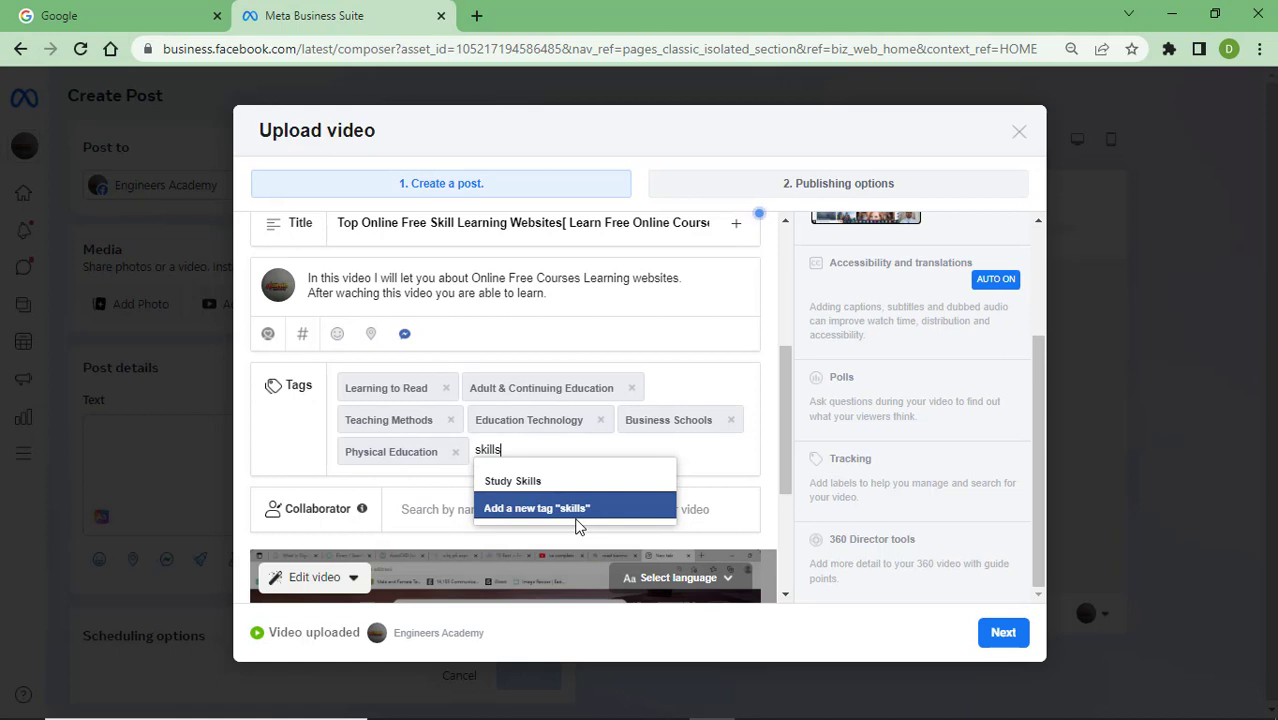
pyautogui.click(574, 512)
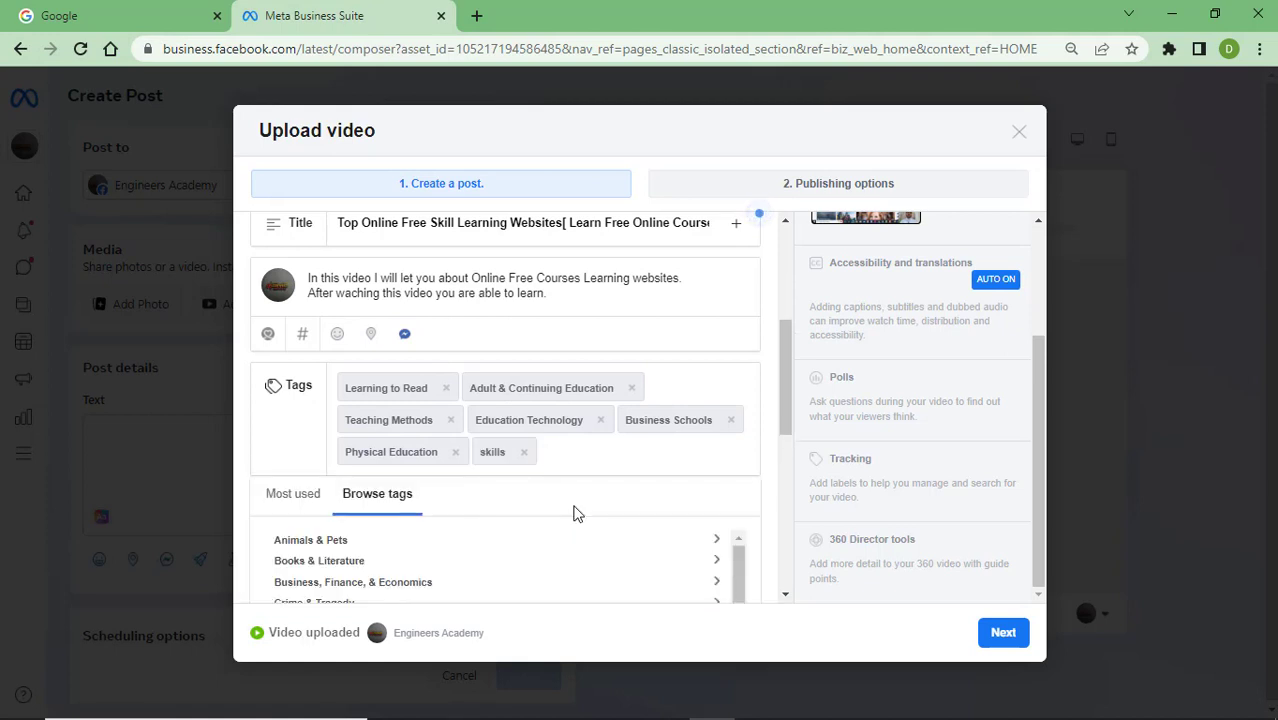
pyautogui.write('c')
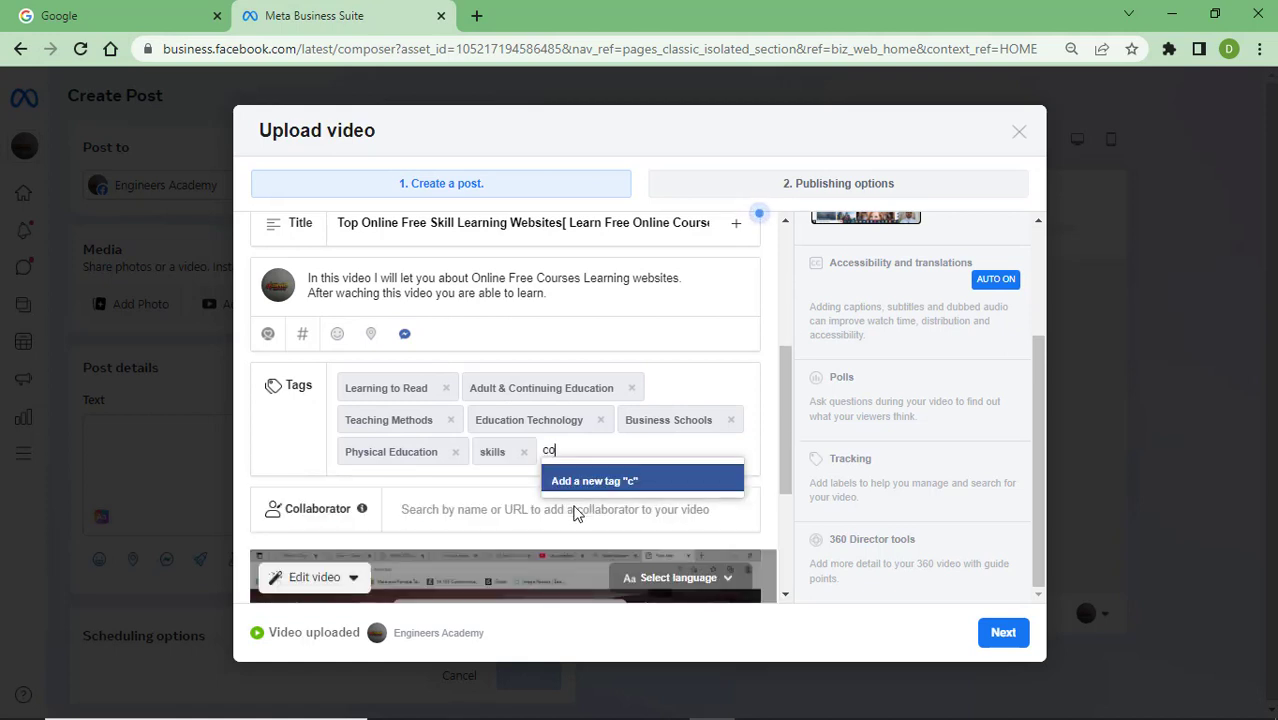
pyautogui.write('o')
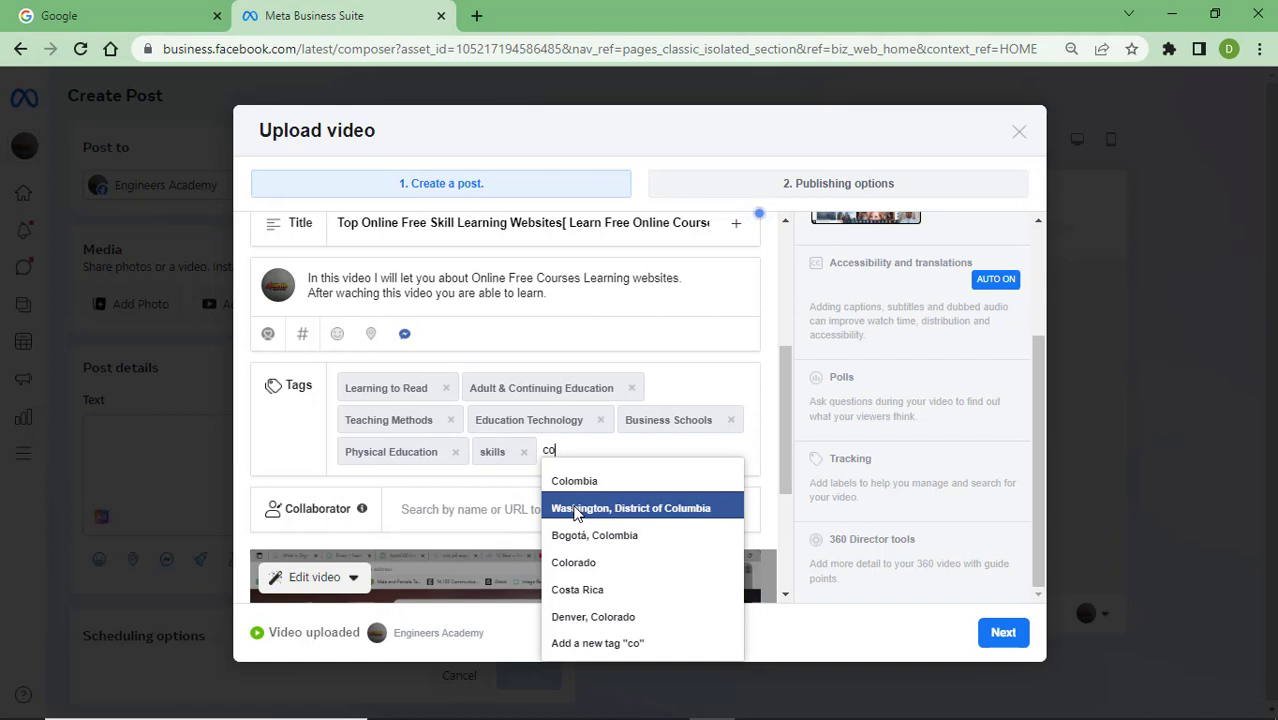
pyautogui.press('BackSpace')
pyautogui.press('BackSpace')
# Create another custom tag "skill courses" for the video.
pyautogui.write('s')
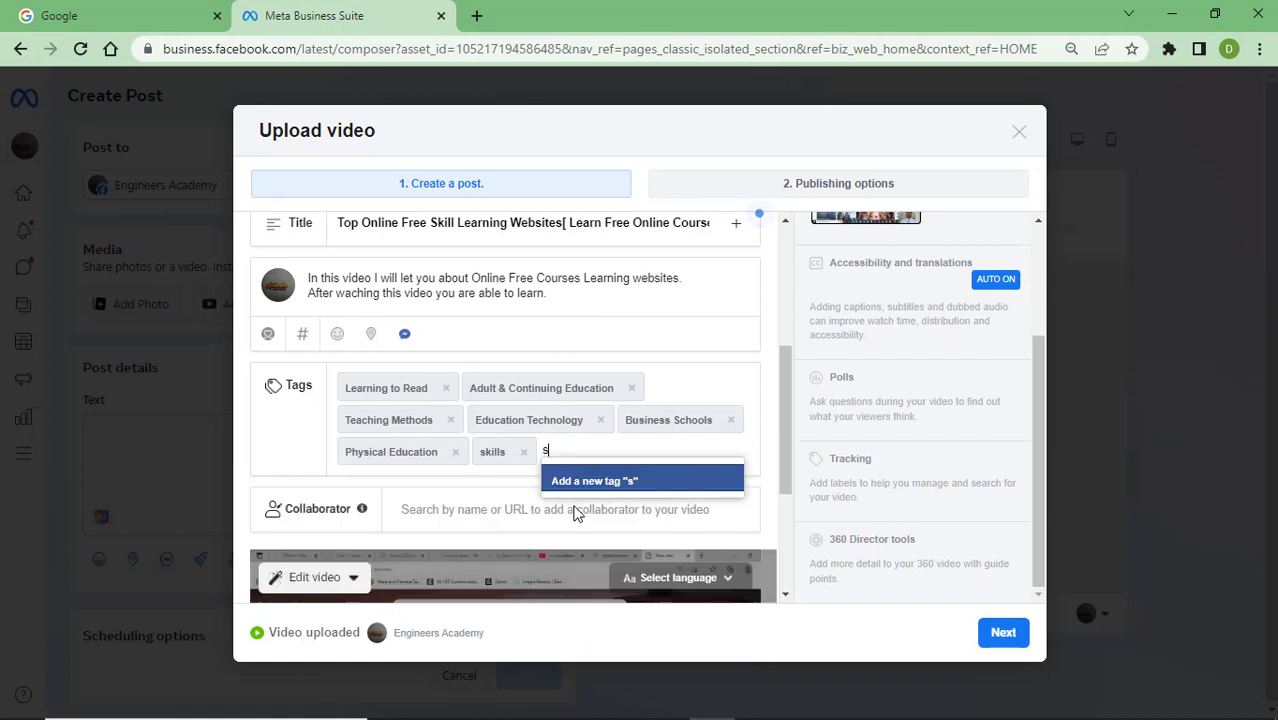
pyautogui.write('kill')
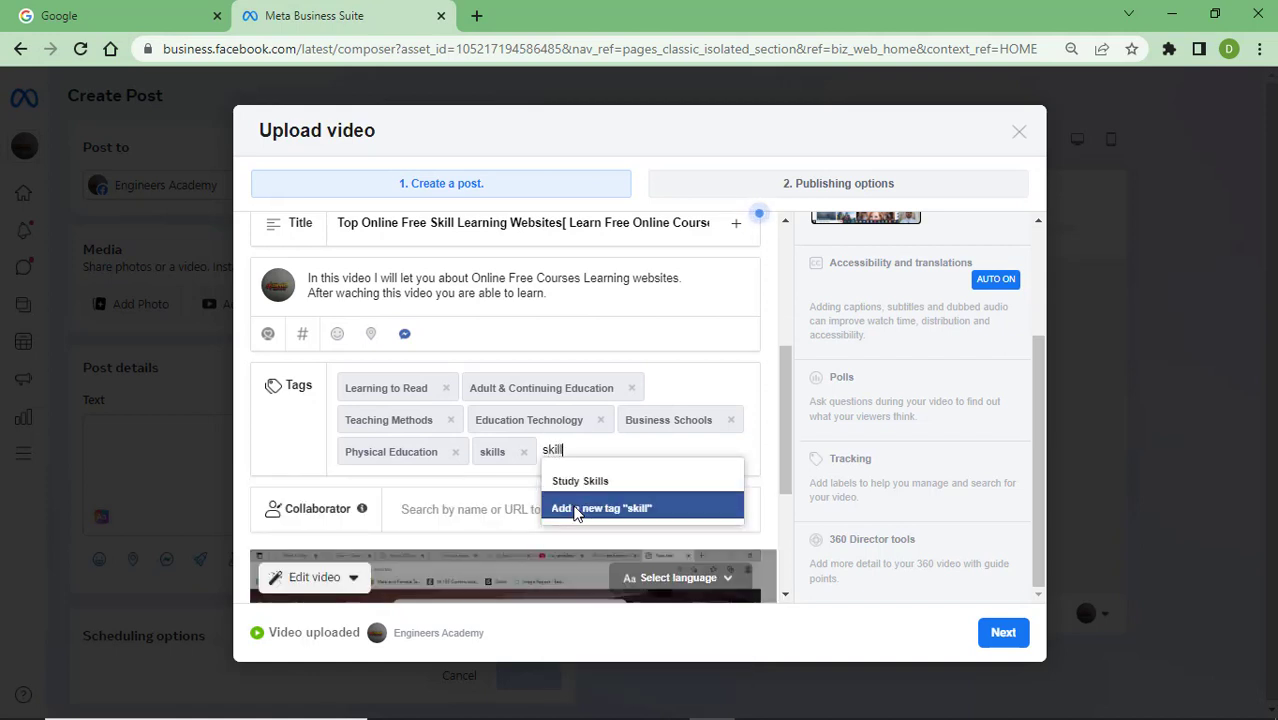
pyautogui.write(' co')
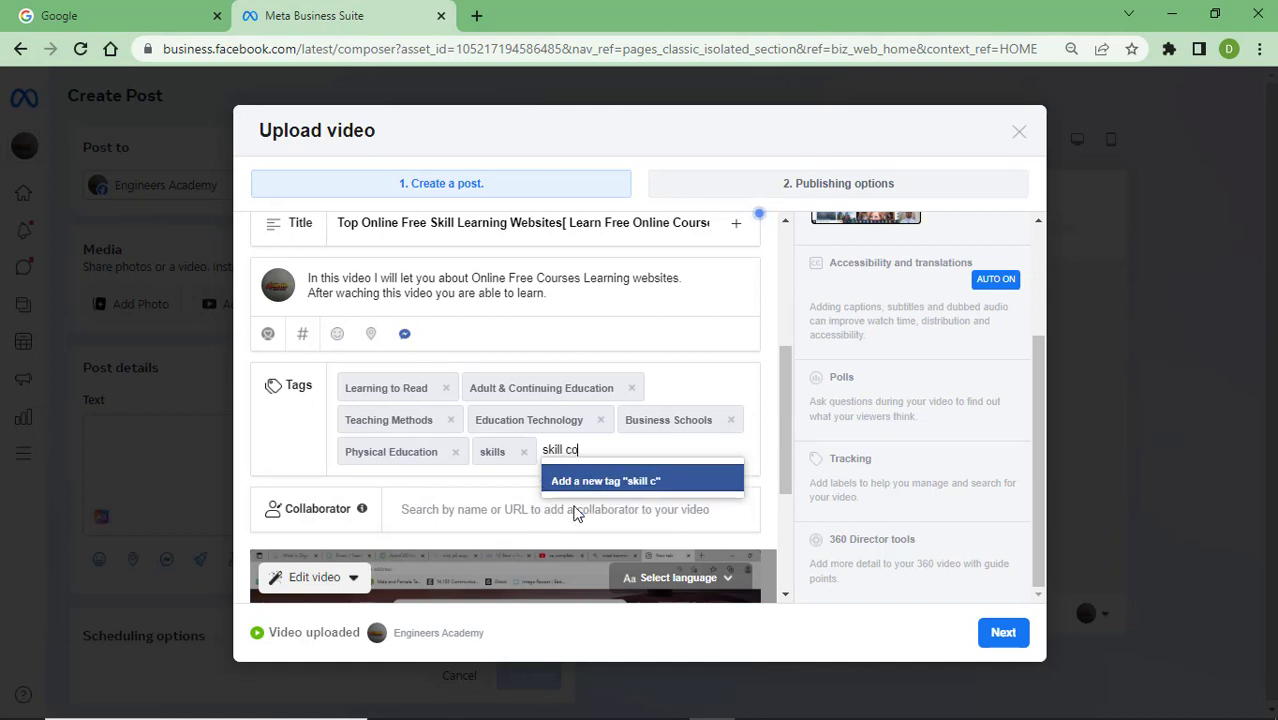
pyautogui.write('urses')
pyautogui.press('Return')
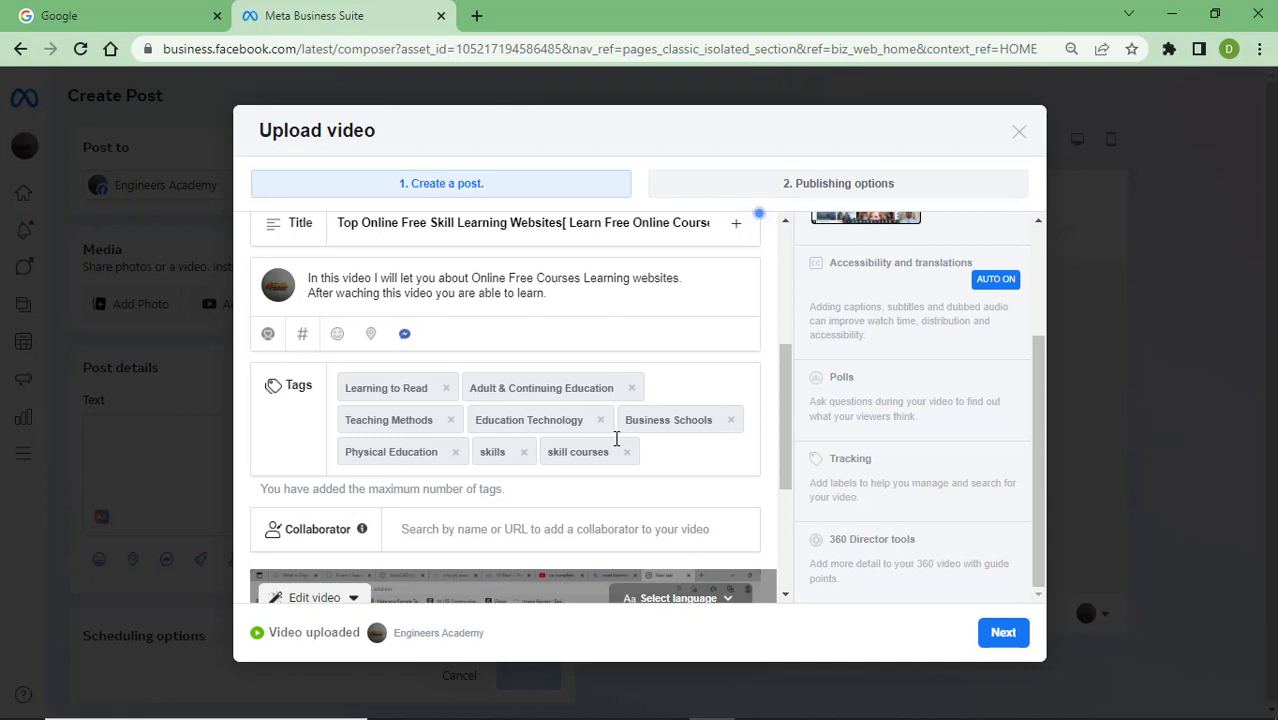
pyautogui.scroll(1, 596, 494)
pyautogui.scroll(1, 610, 515)
pyautogui.scroll(-4, 642, 545)
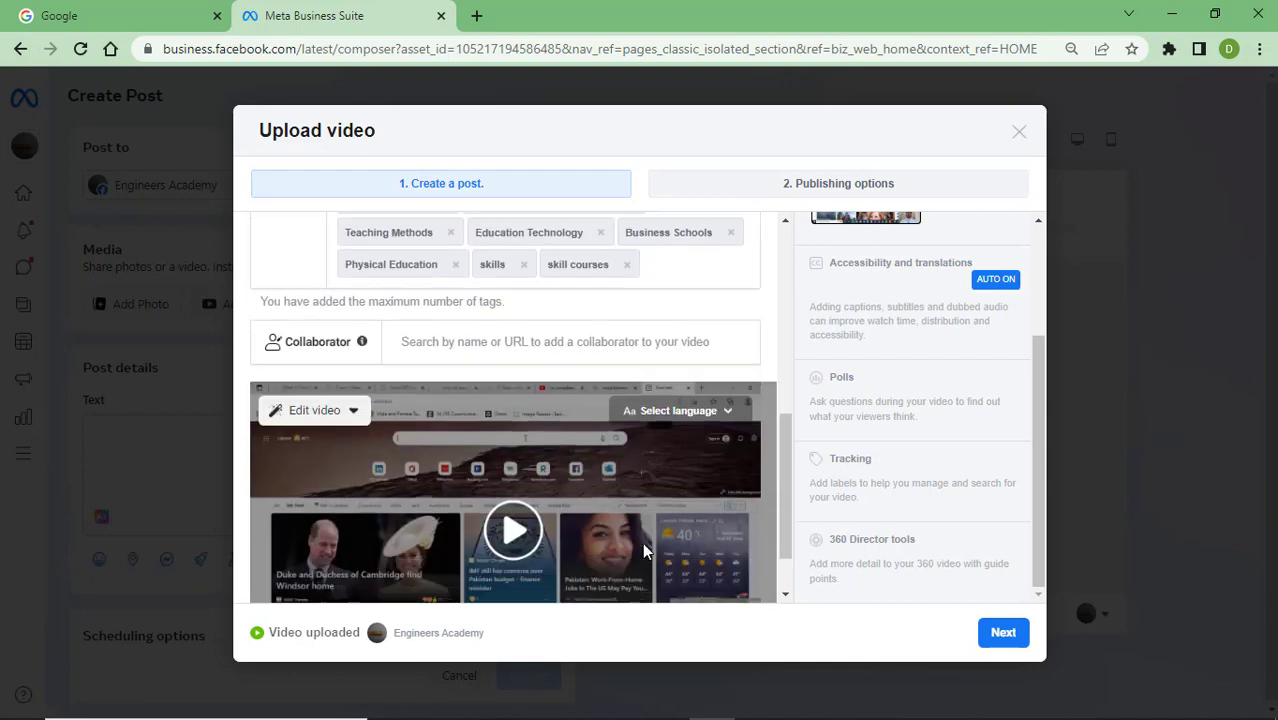
# Choose the second auto-generated image, showing the "Learn free Skills" slide, as the video's thumbnail.
pyautogui.scroll(3, 870, 323)
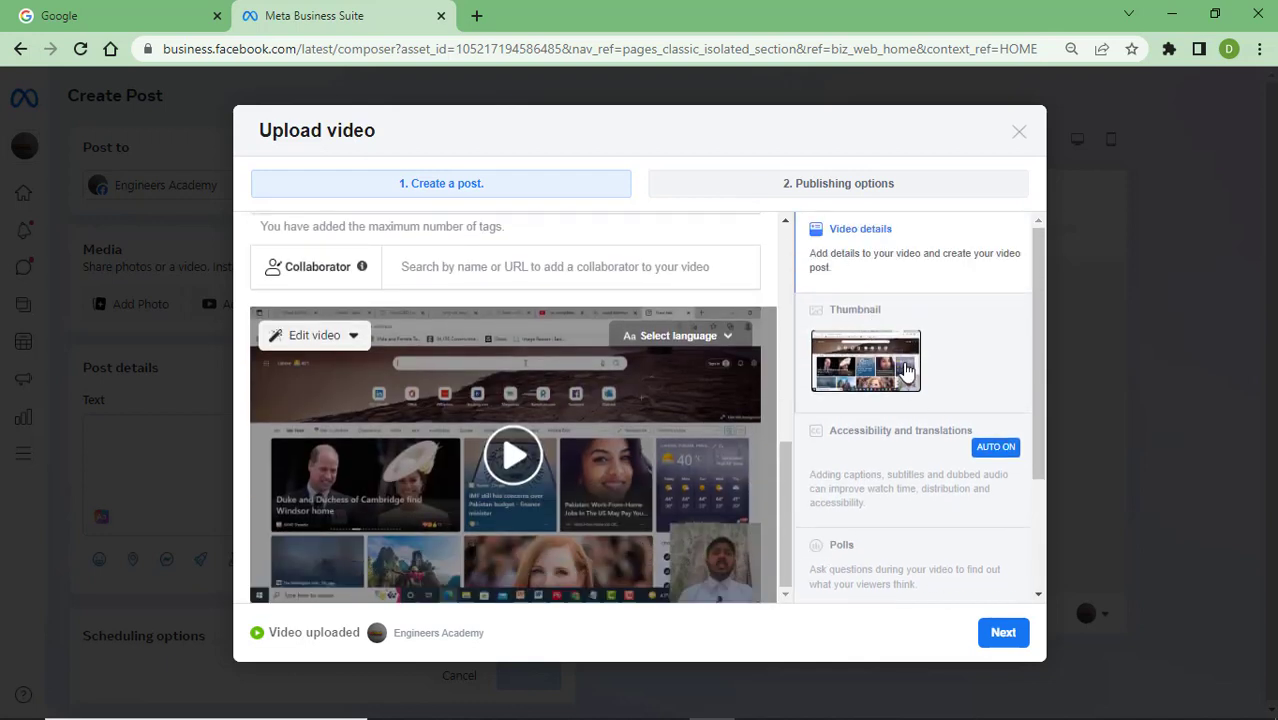
pyautogui.scroll(1, 278, 431)
pyautogui.scroll(1, 278, 431)
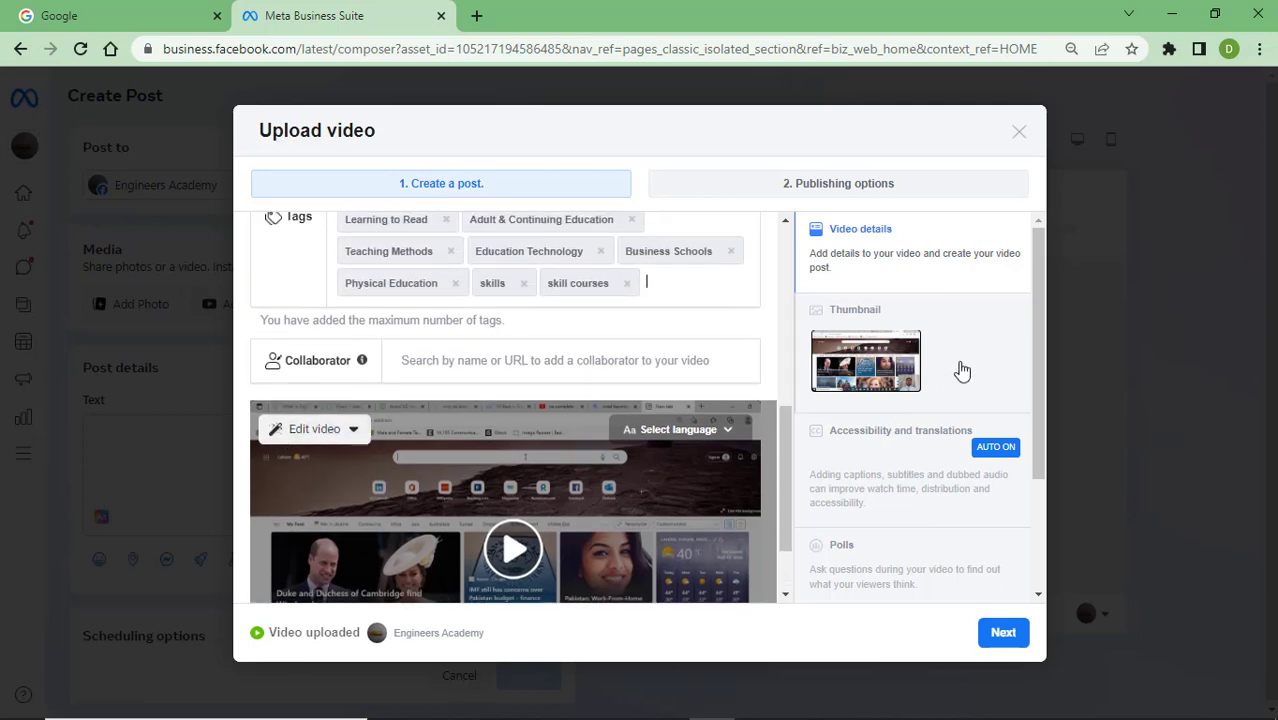
pyautogui.click(833, 317)
pyautogui.click(436, 378)
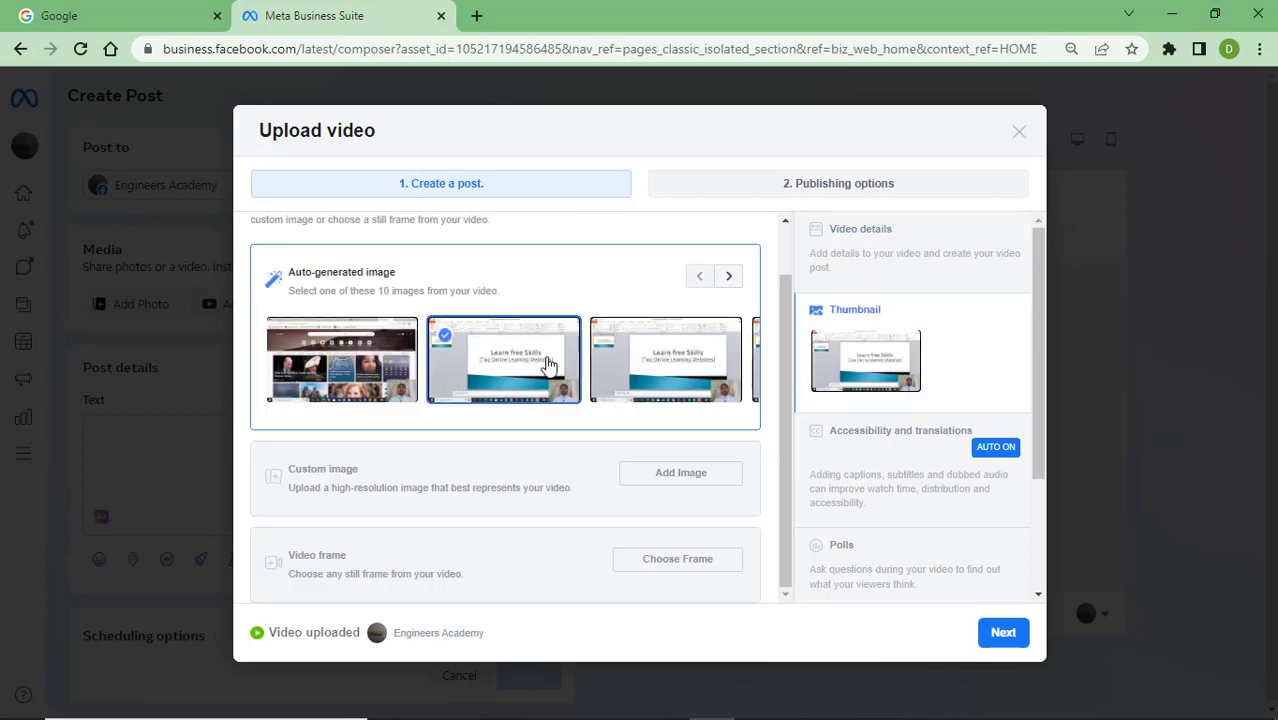
# Switch the thumbnail source to a still video frame and save the frame showing the "Learn free Skills" slide.
pyautogui.scroll(-3, 1025, 575)
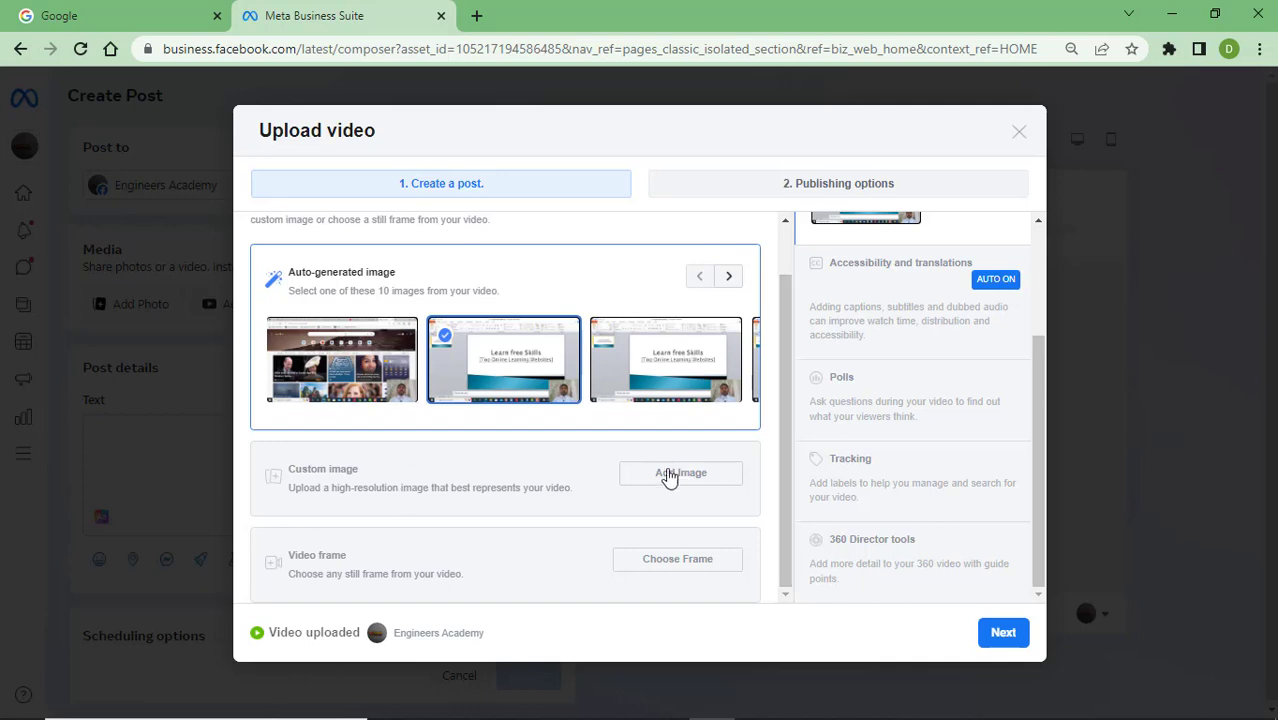
pyautogui.click(676, 566)
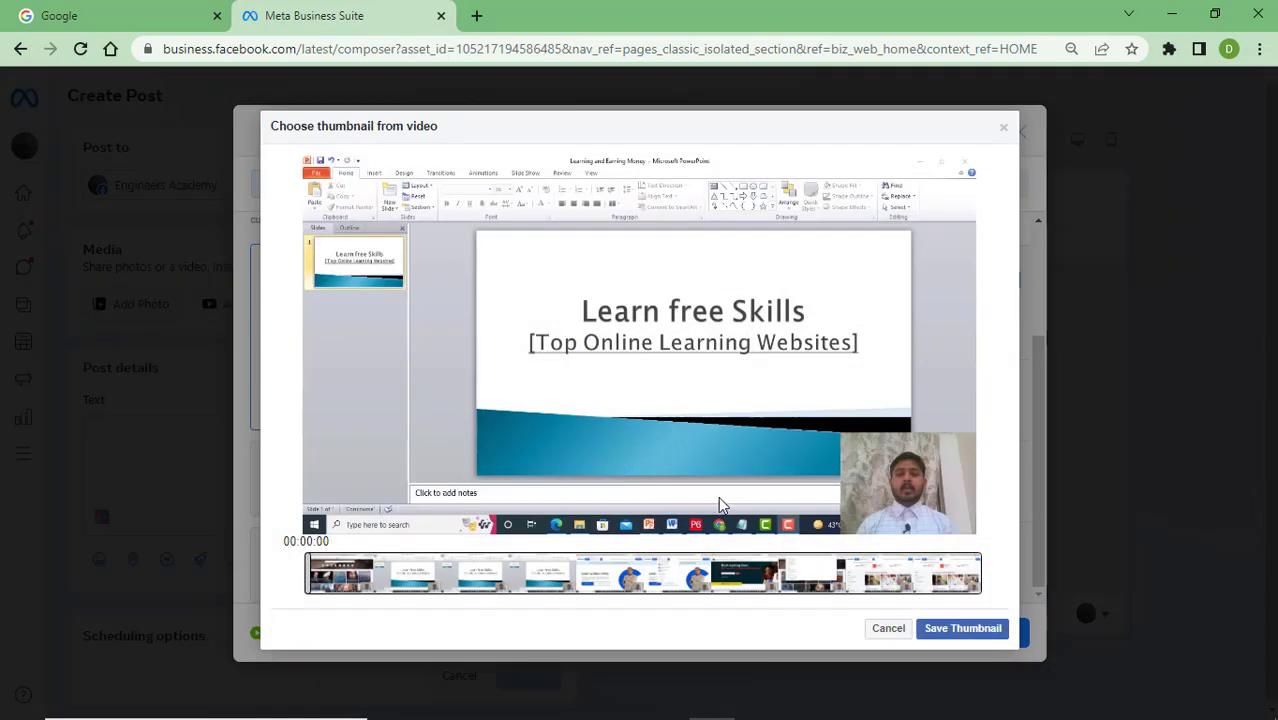
pyautogui.click(940, 638)
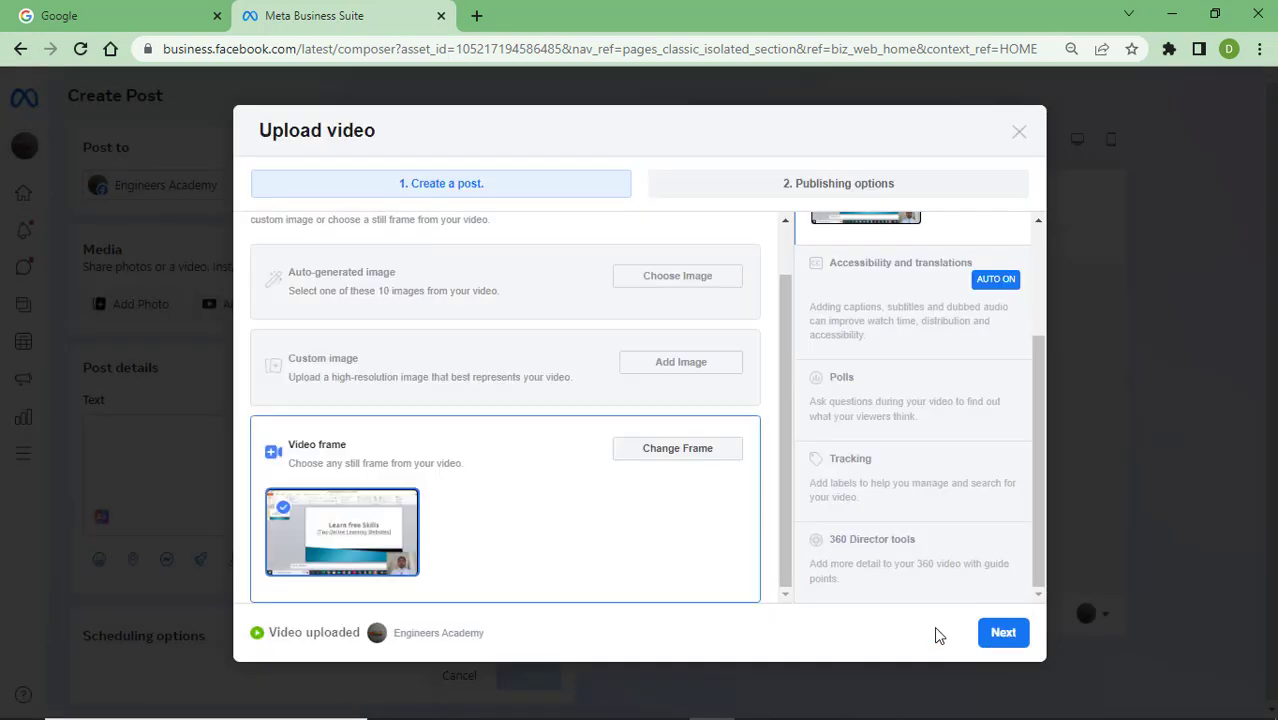
pyautogui.scroll(1, 765, 557)
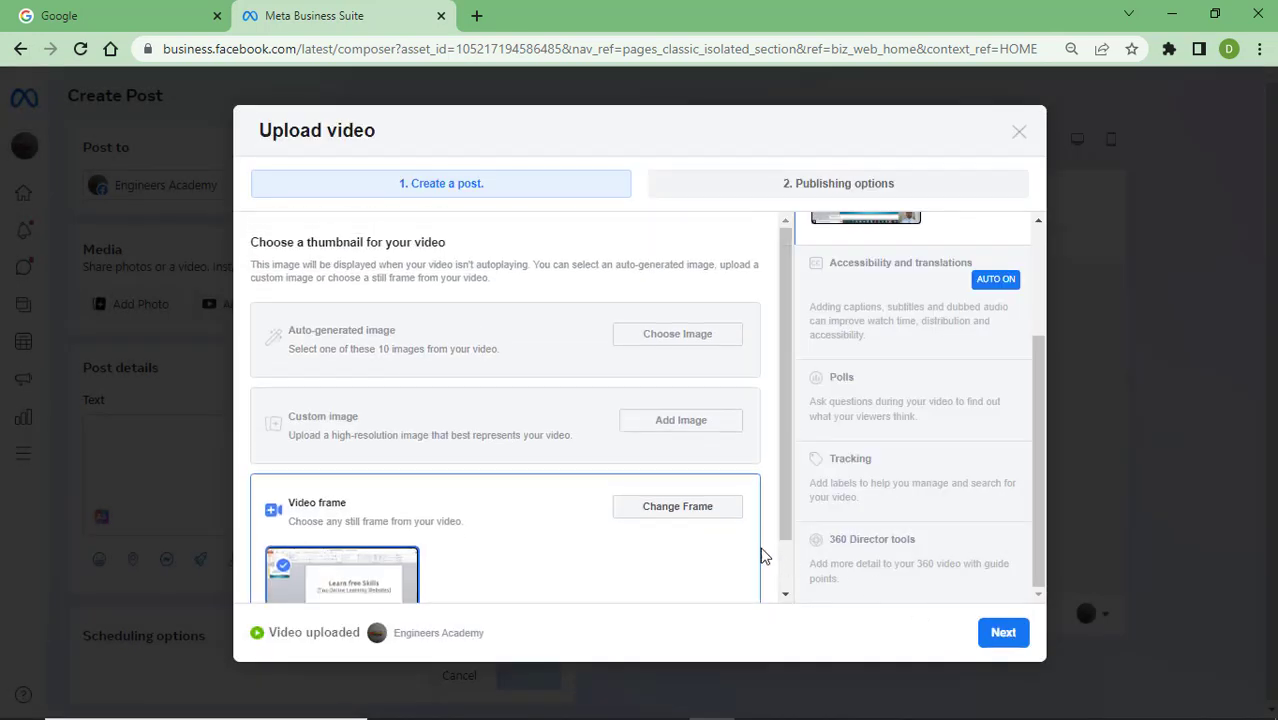
pyautogui.scroll(-1, 758, 544)
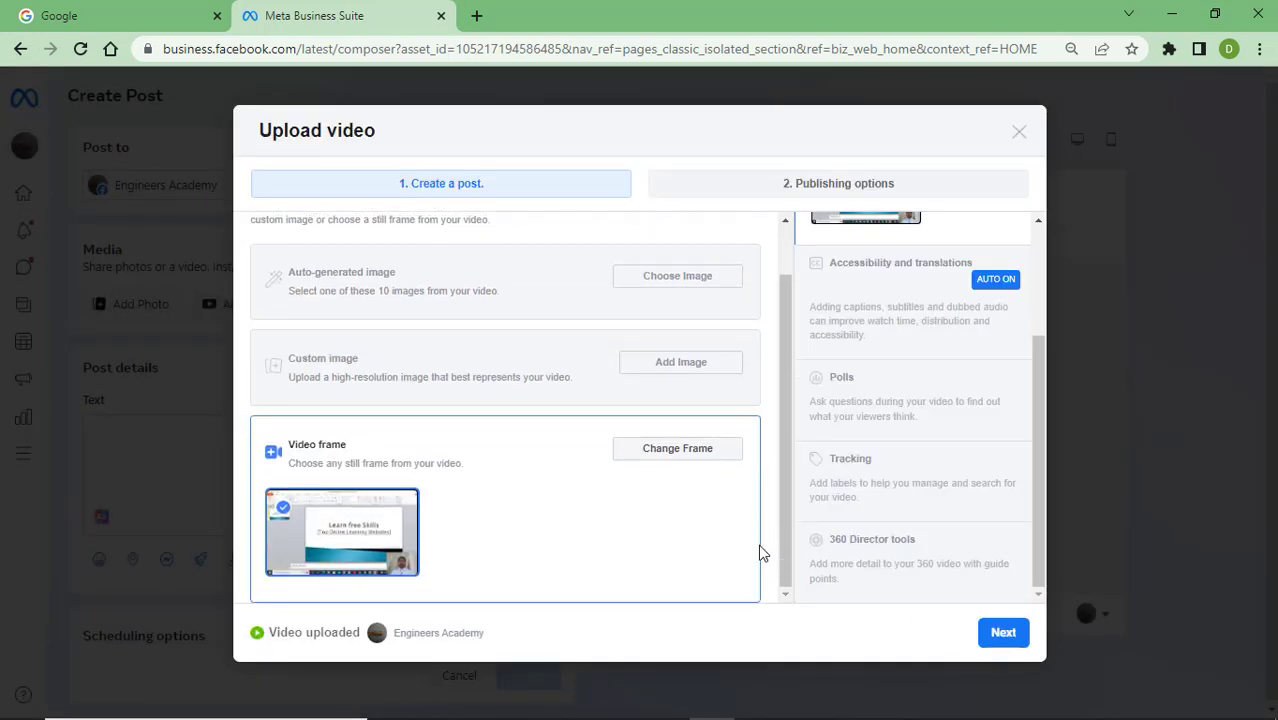
# Go to the publishing options and add the video to the "Skill learning and Development|| Career Growth" playlist.
pyautogui.click(866, 190)
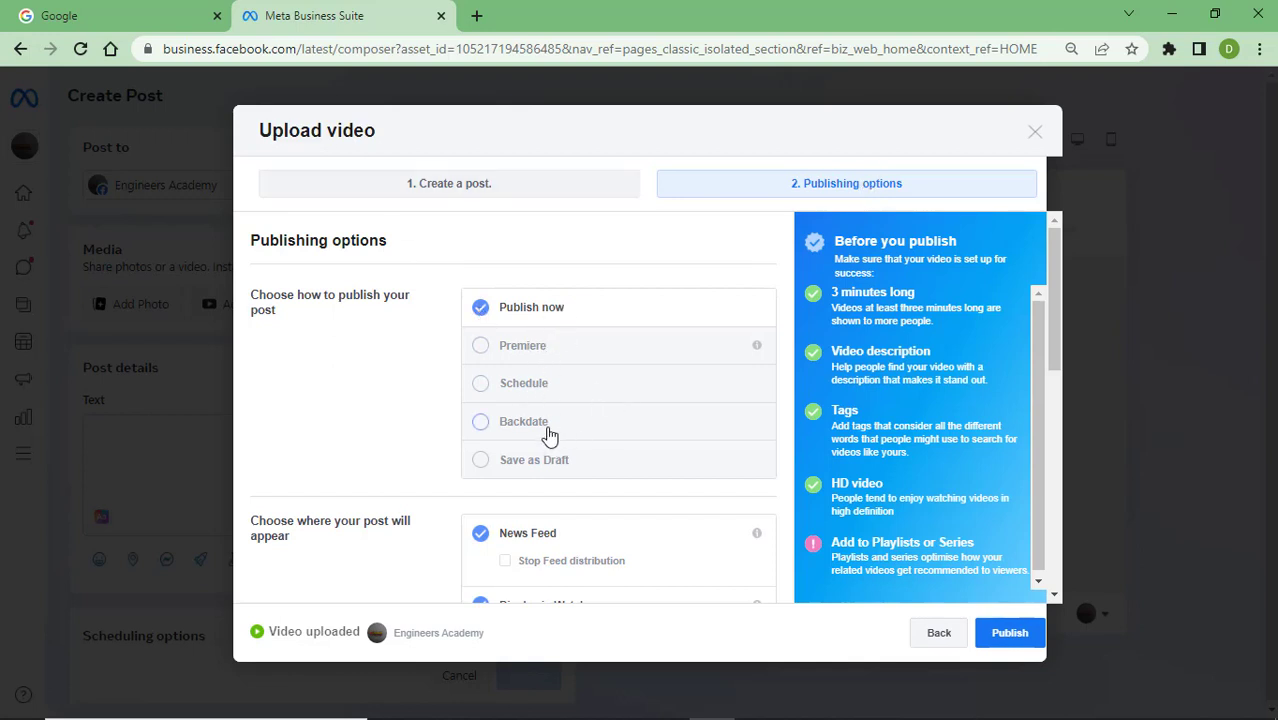
pyautogui.scroll(-2, 599, 464)
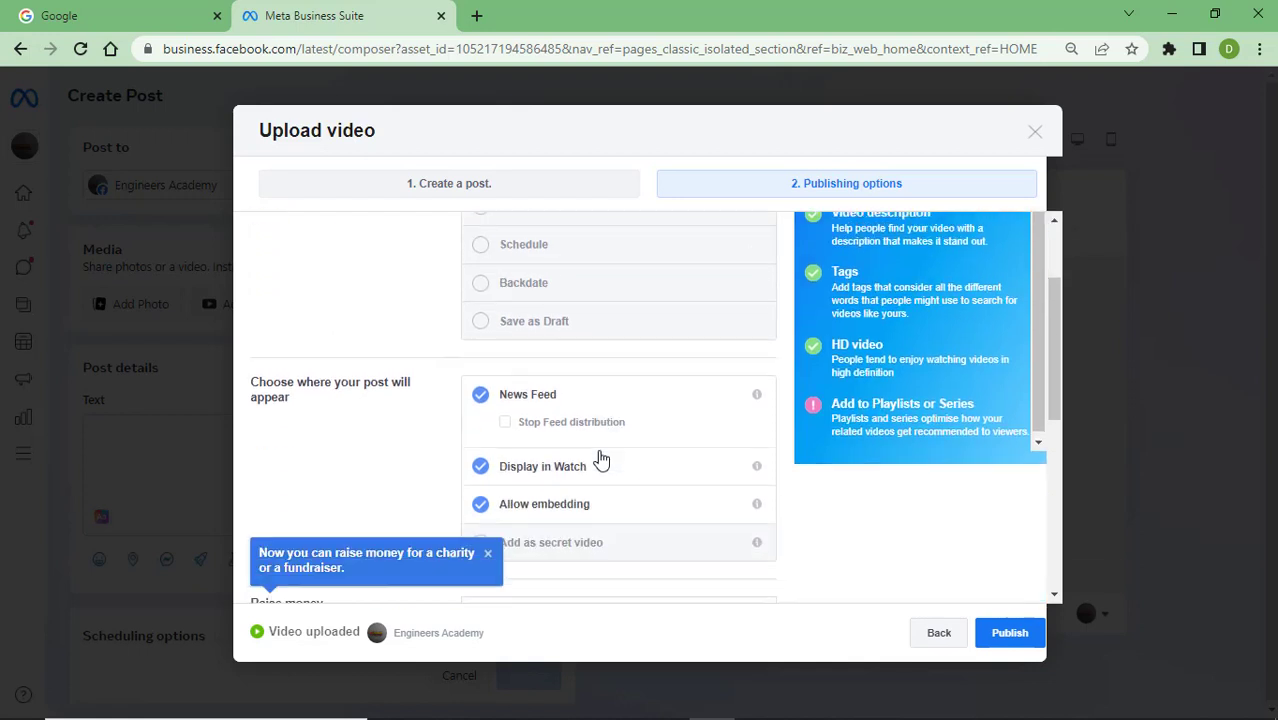
pyautogui.scroll(-1, 601, 459)
pyautogui.scroll(-3, 600, 446)
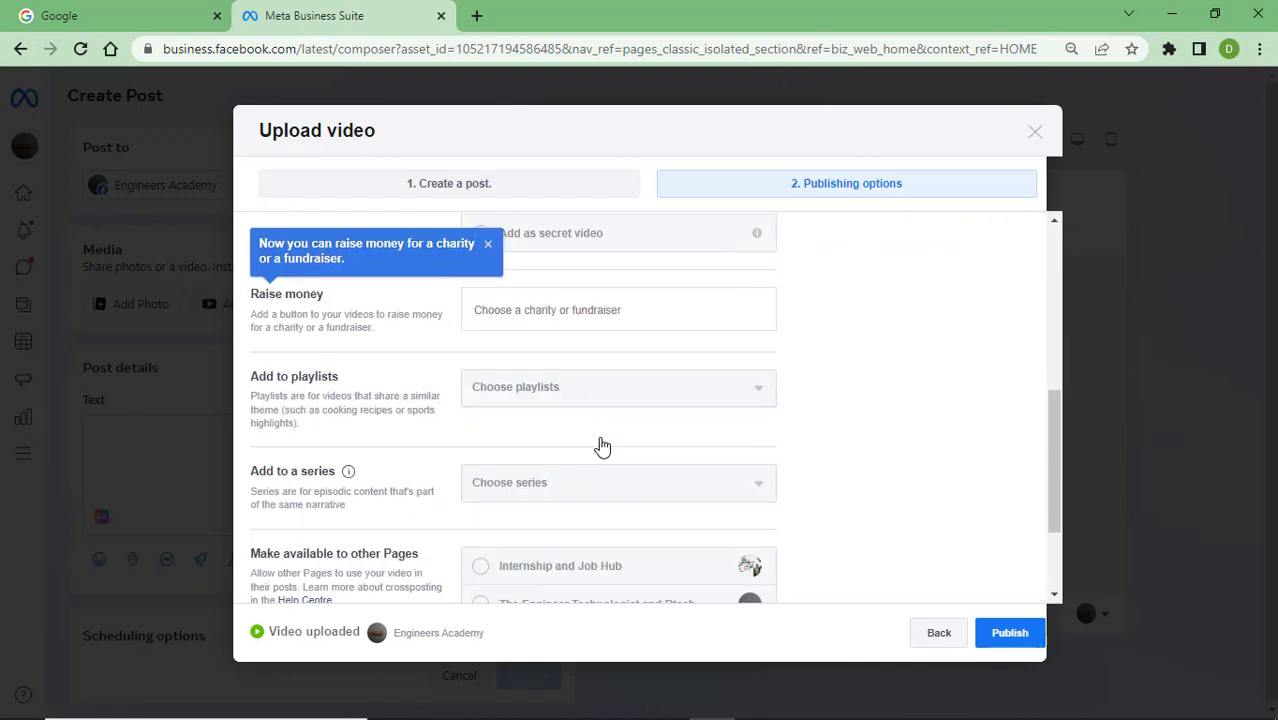
pyautogui.scroll(2, 599, 436)
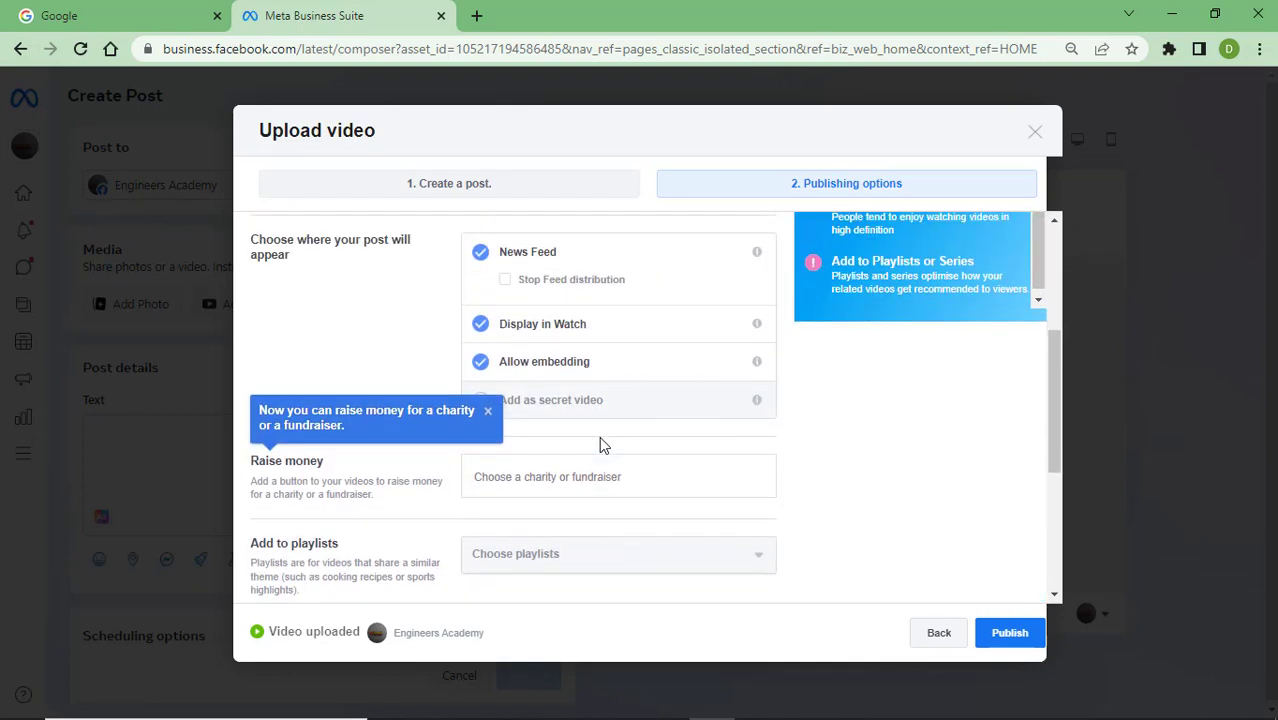
pyautogui.scroll(-1, 599, 436)
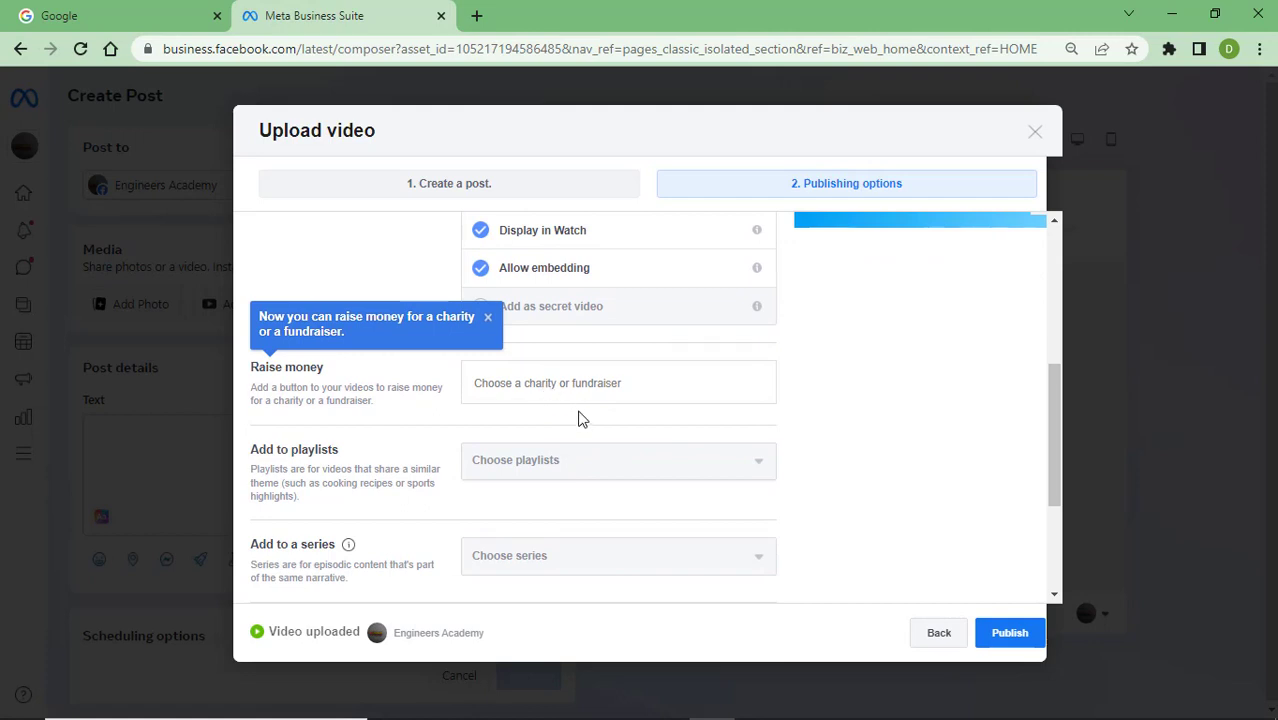
pyautogui.scroll(-1, 580, 418)
pyautogui.click(603, 368)
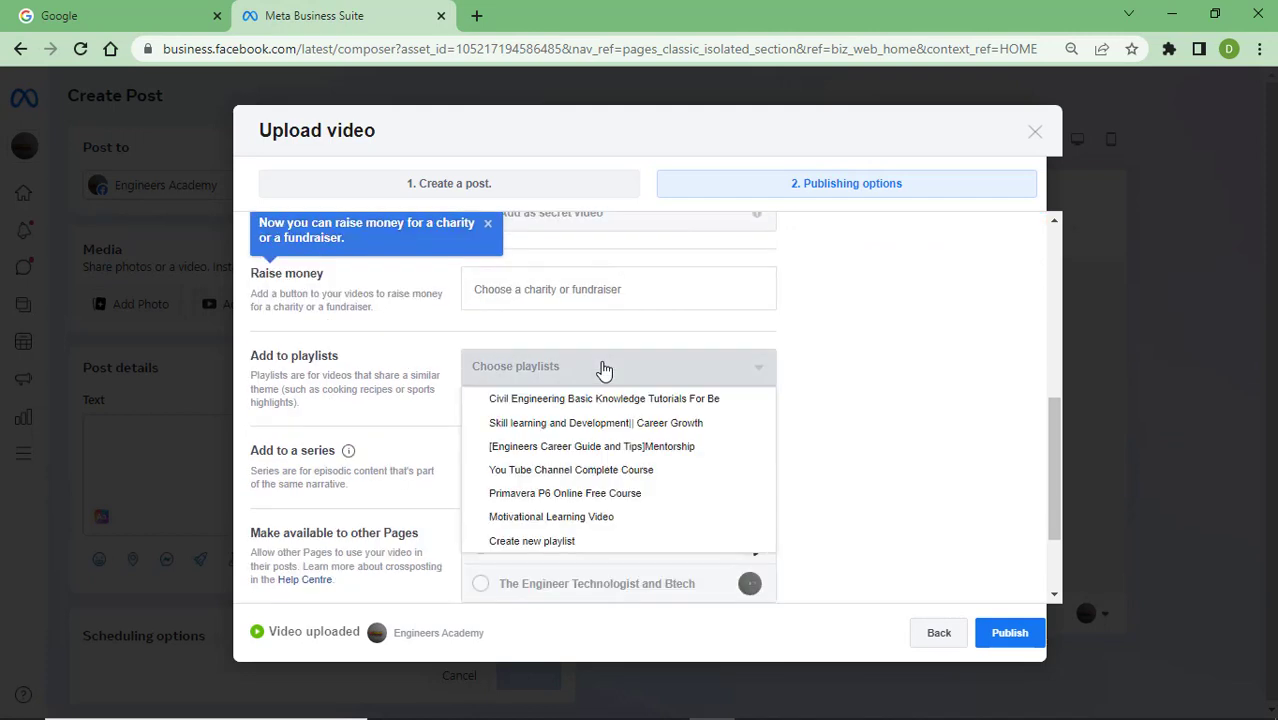
pyautogui.click(596, 423)
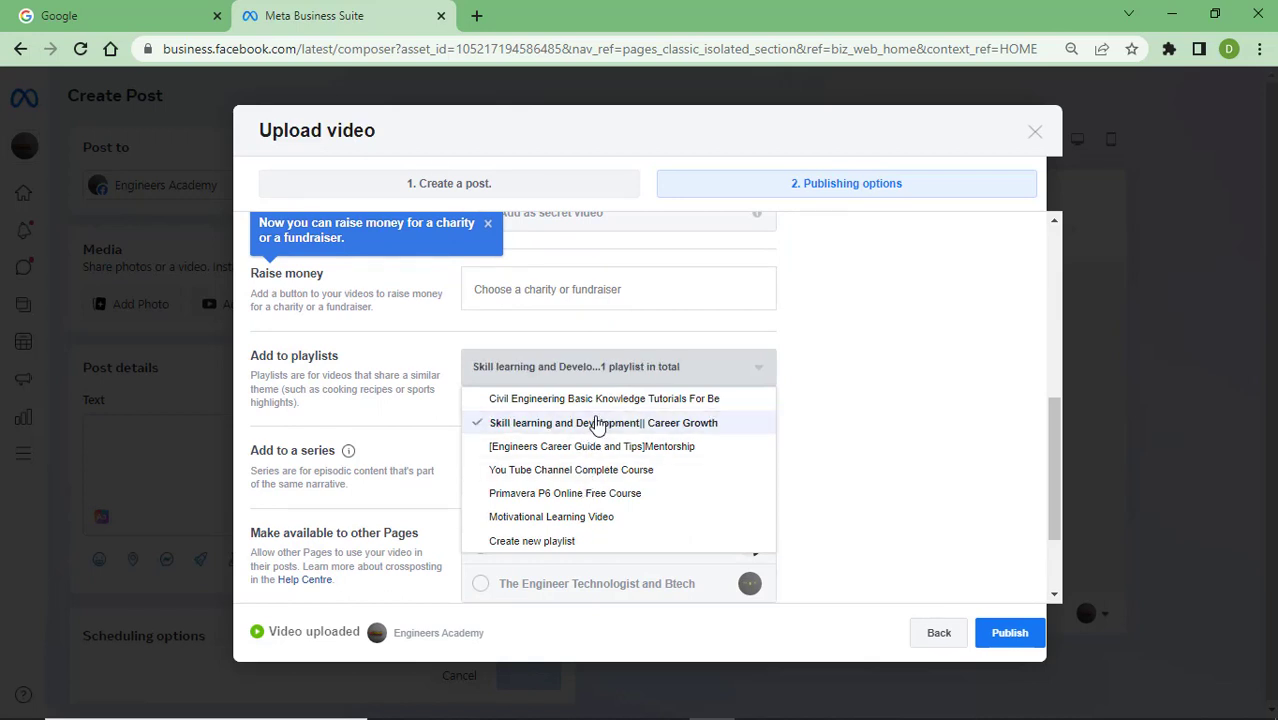
pyautogui.click(830, 385)
# Check which series the video can be added to, without choosing one.
pyautogui.scroll(-1, 705, 442)
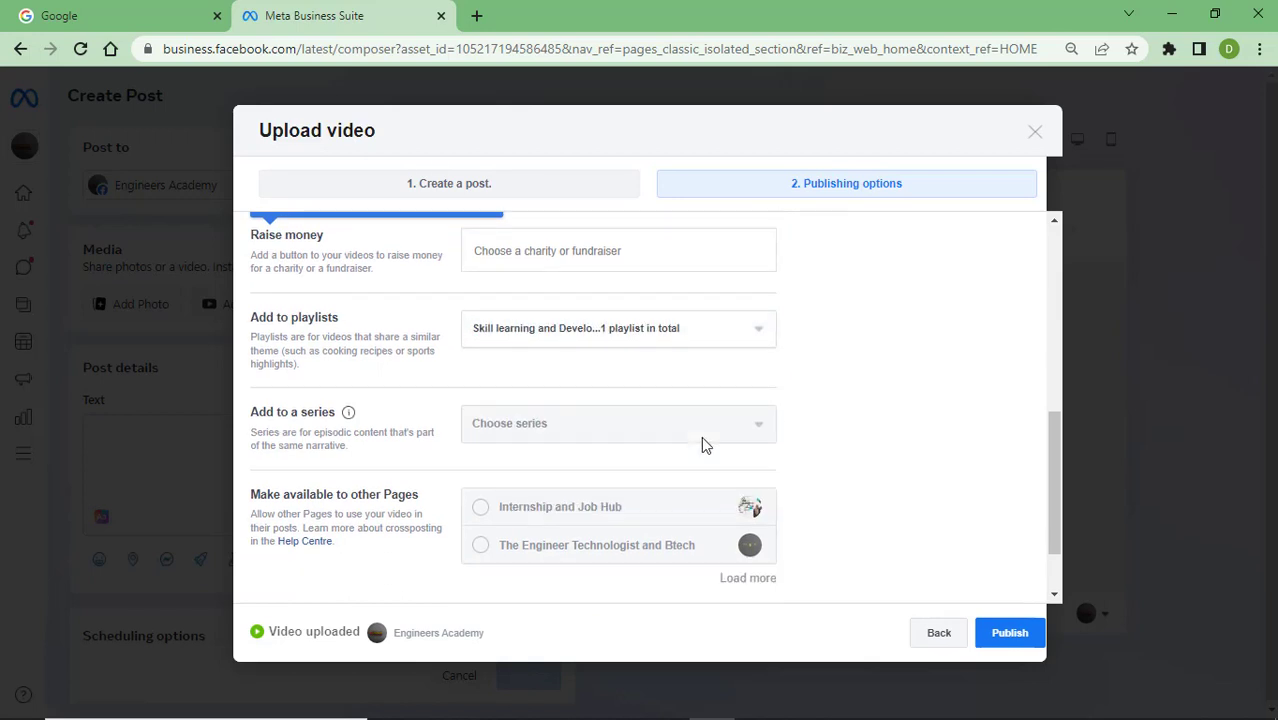
pyautogui.scroll(-1, 701, 444)
pyautogui.click(674, 346)
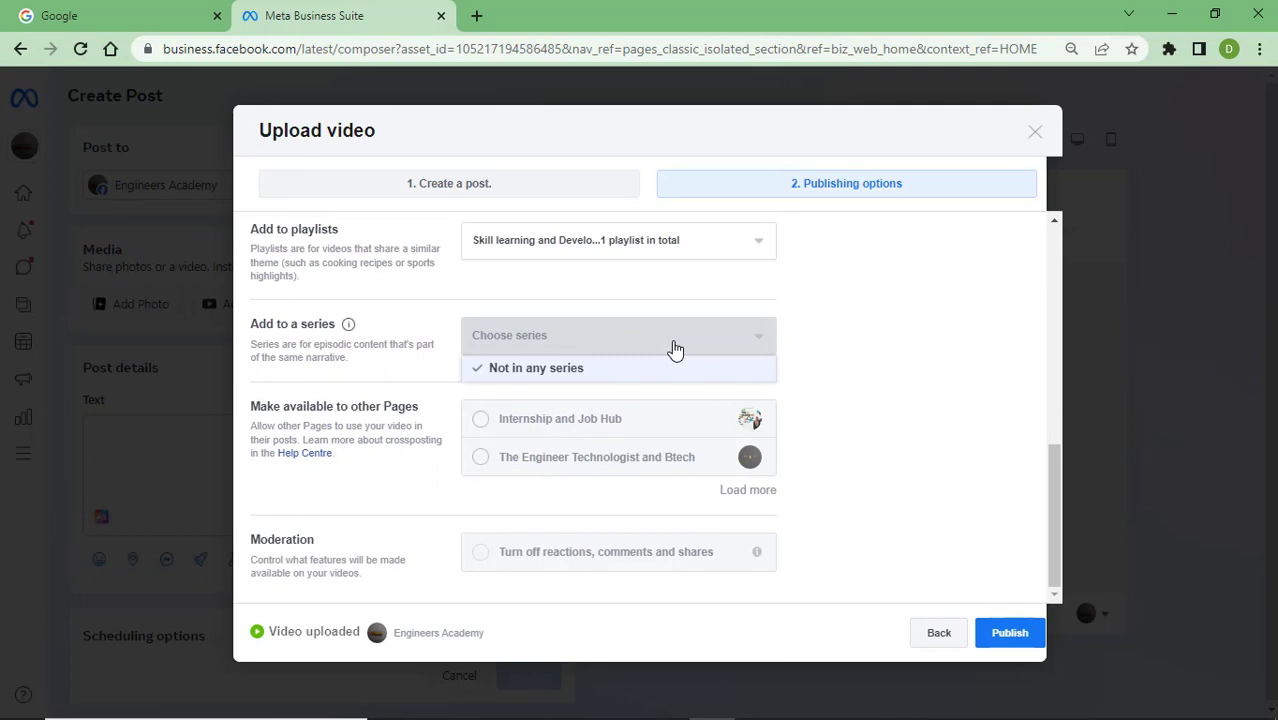
pyautogui.click(674, 346)
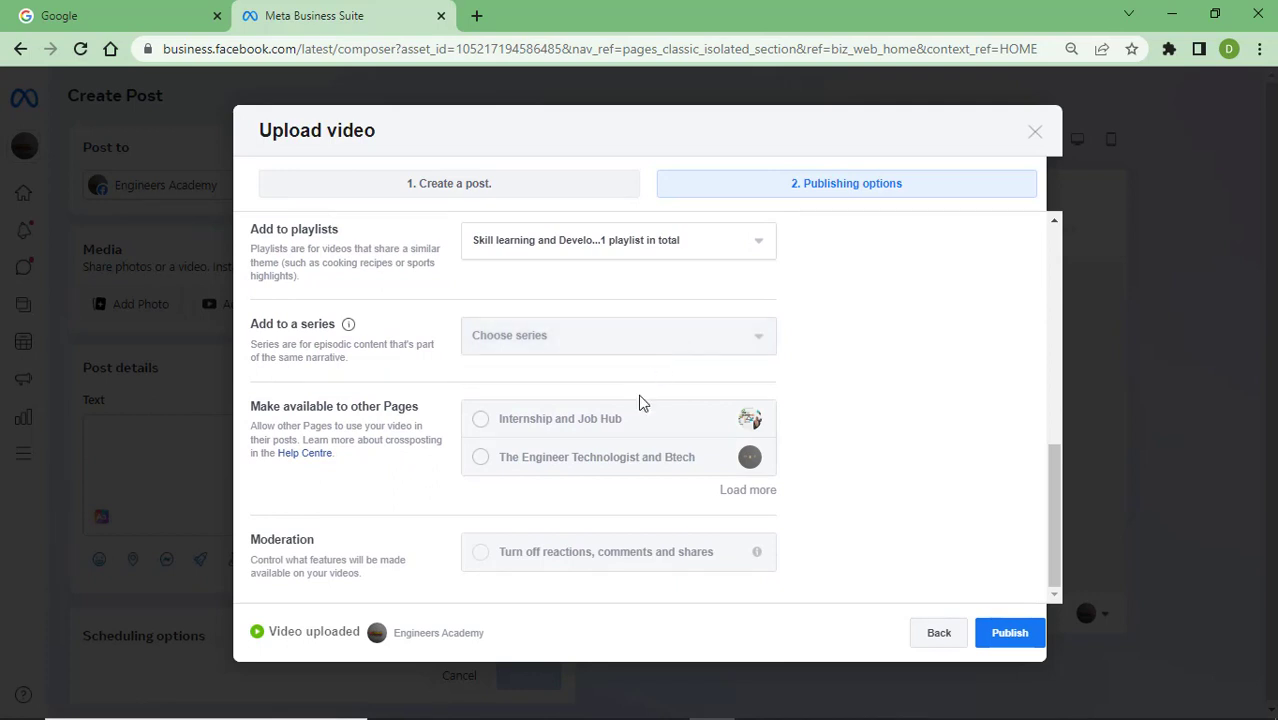
# Make the video available to the Internship and Job Hub and The Engineer Technologist and Btech Pages, and publish it.
pyautogui.click(478, 421)
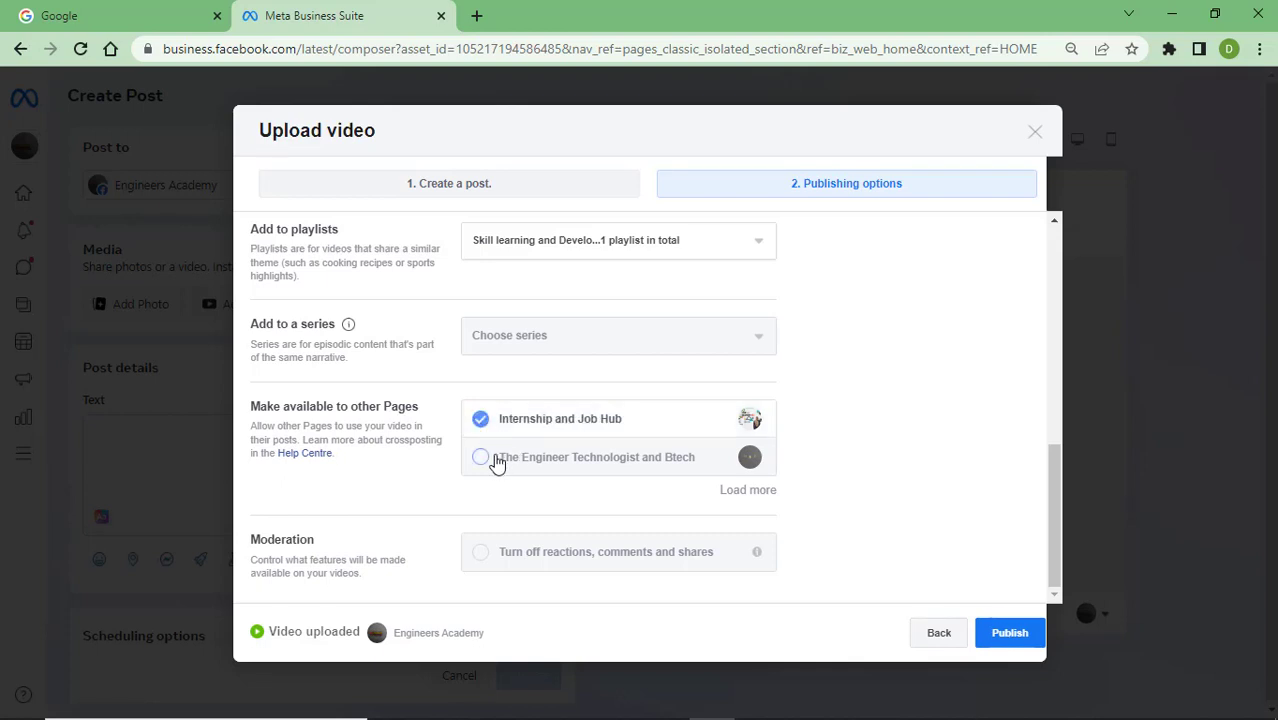
pyautogui.click(483, 459)
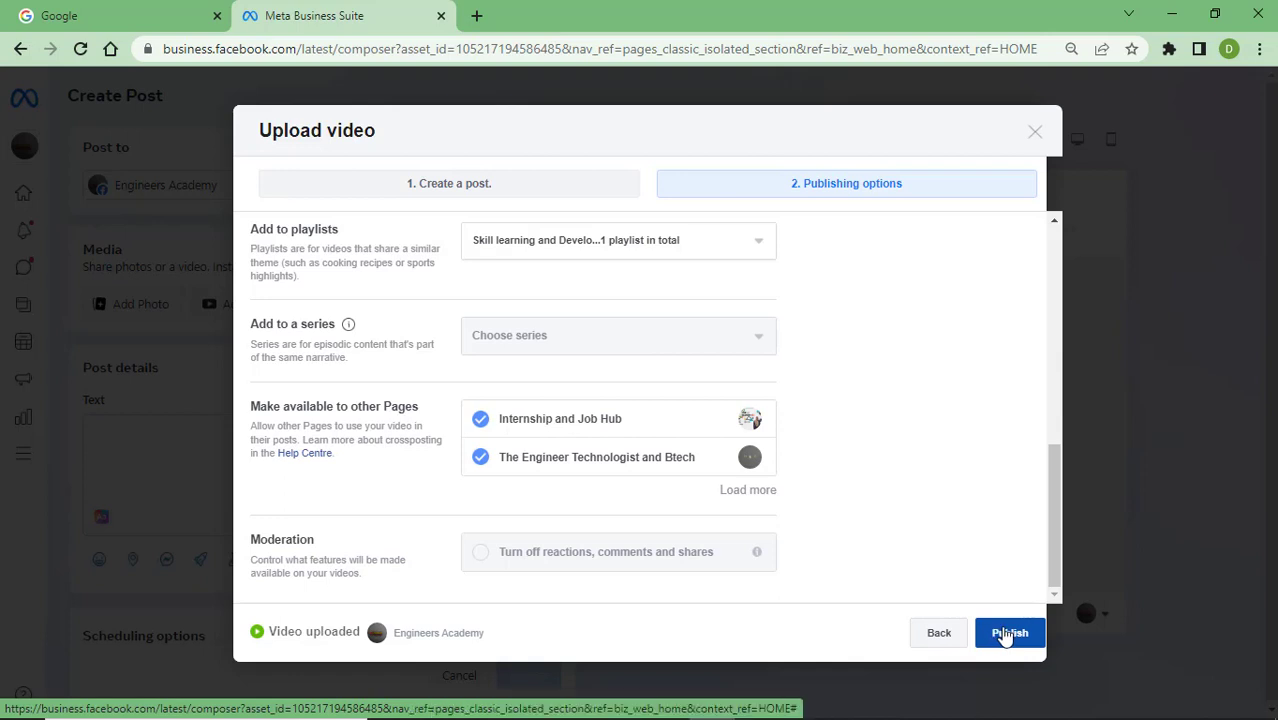
pyautogui.click(1006, 637)
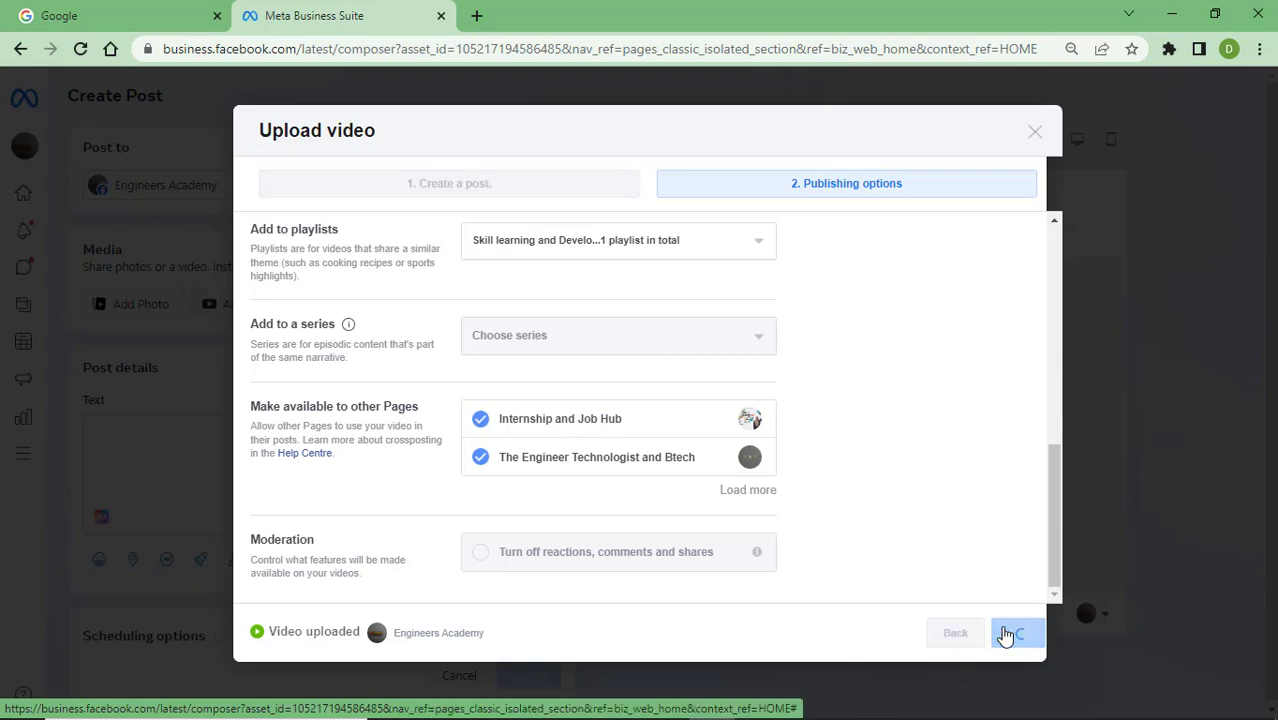